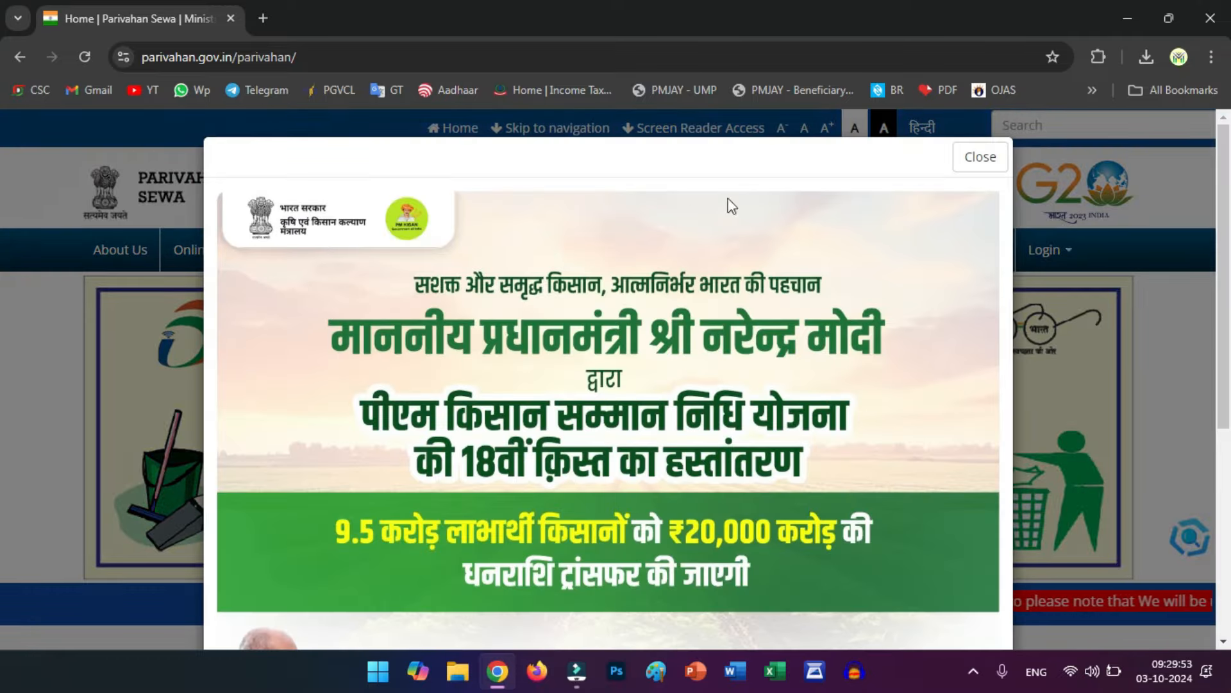
Dismiss the announcement, open the online Vehicle Related Services and select Gujarat as the state
click(982, 158)
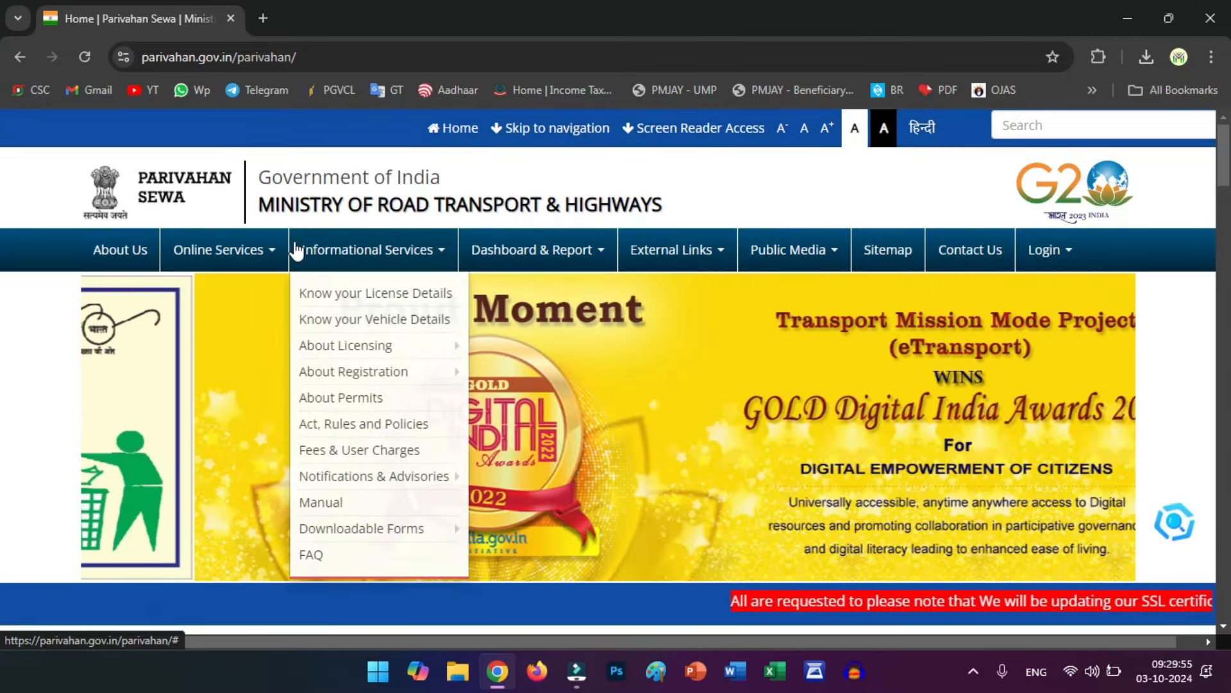
mouse_move(231, 258)
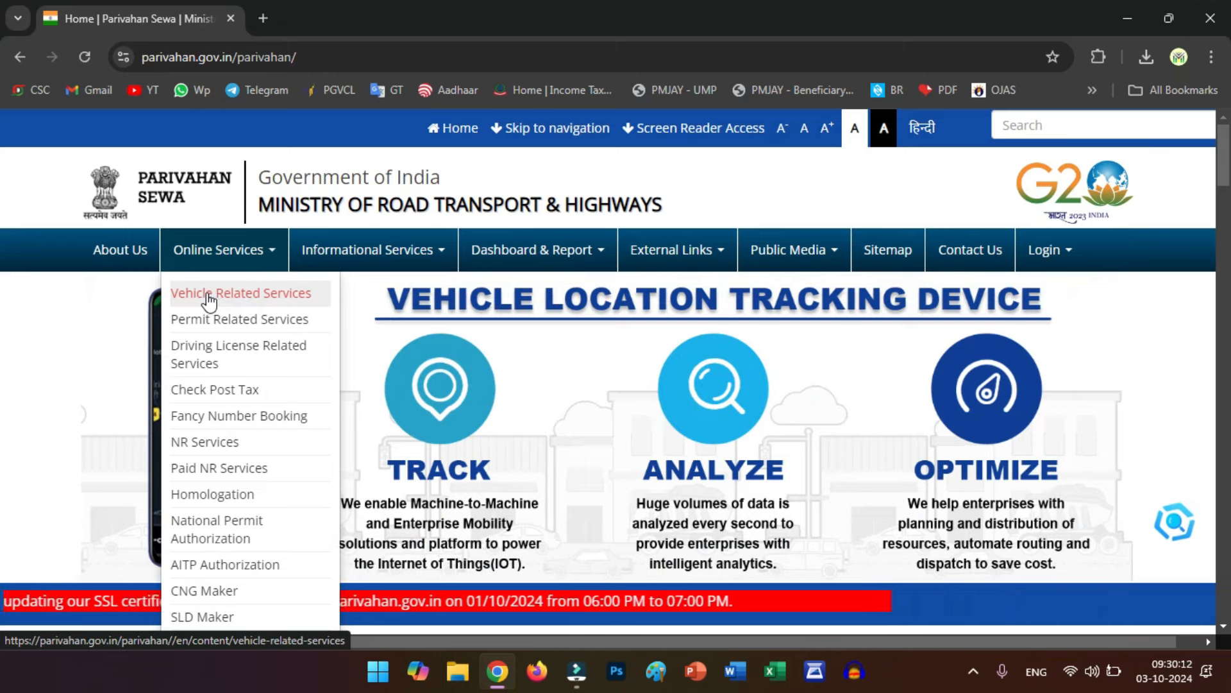
click(249, 296)
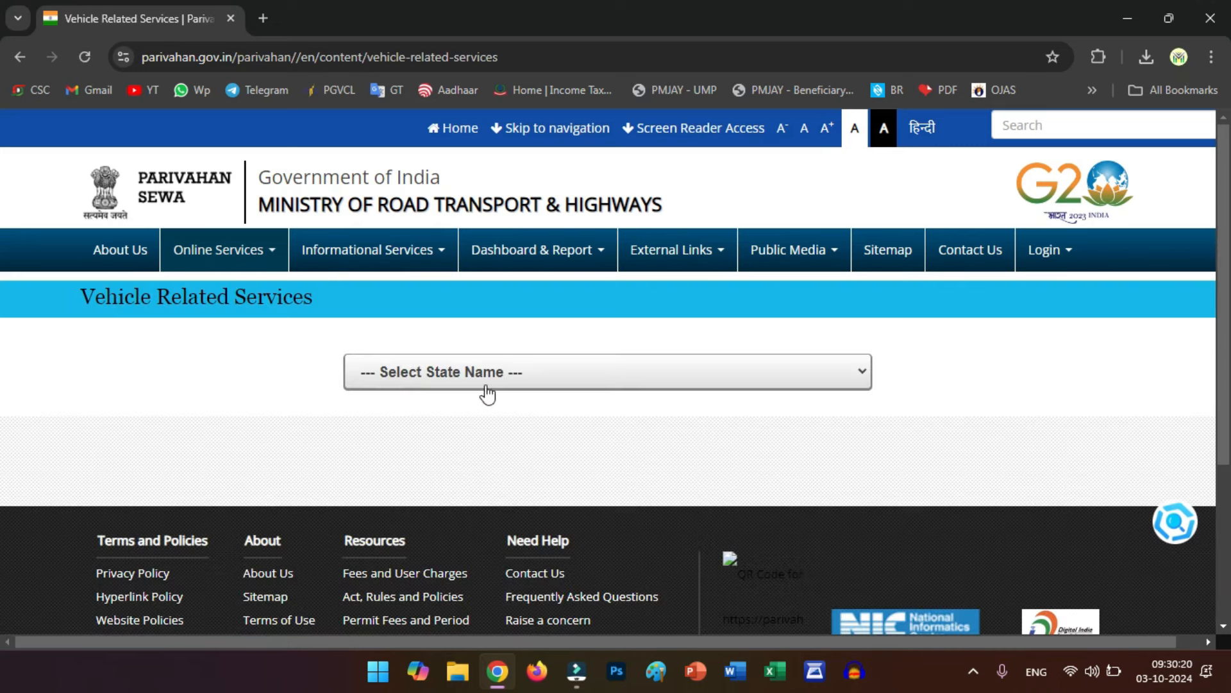
click(550, 369)
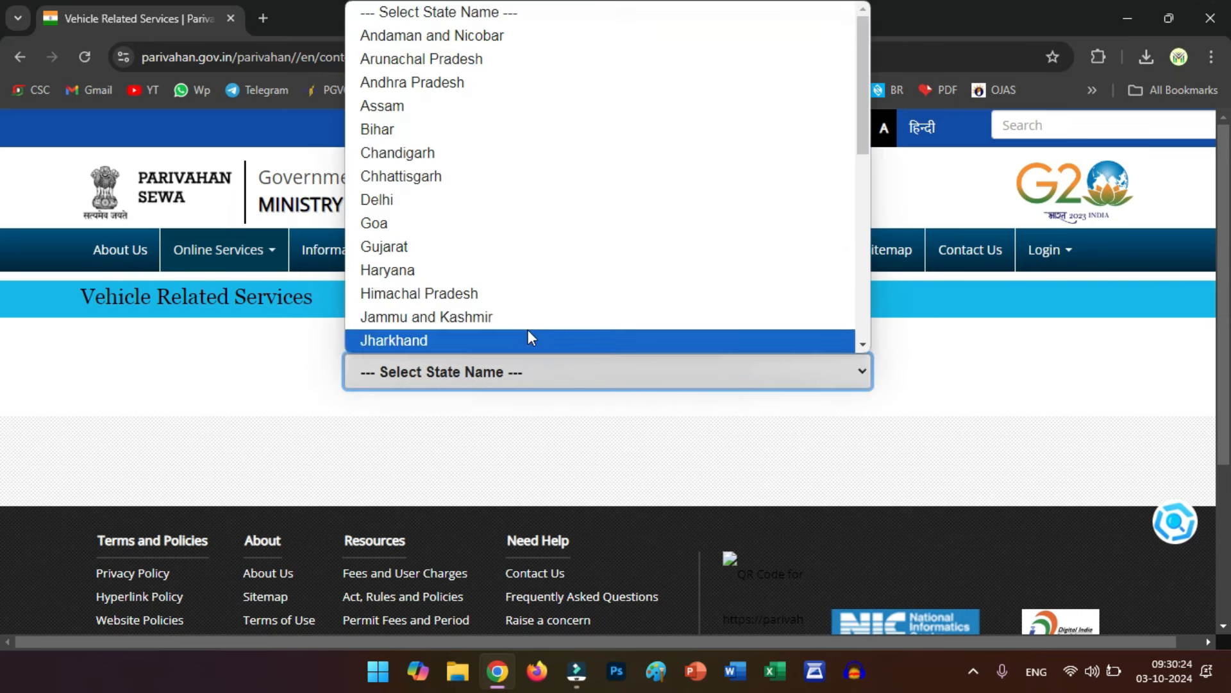
click(443, 253)
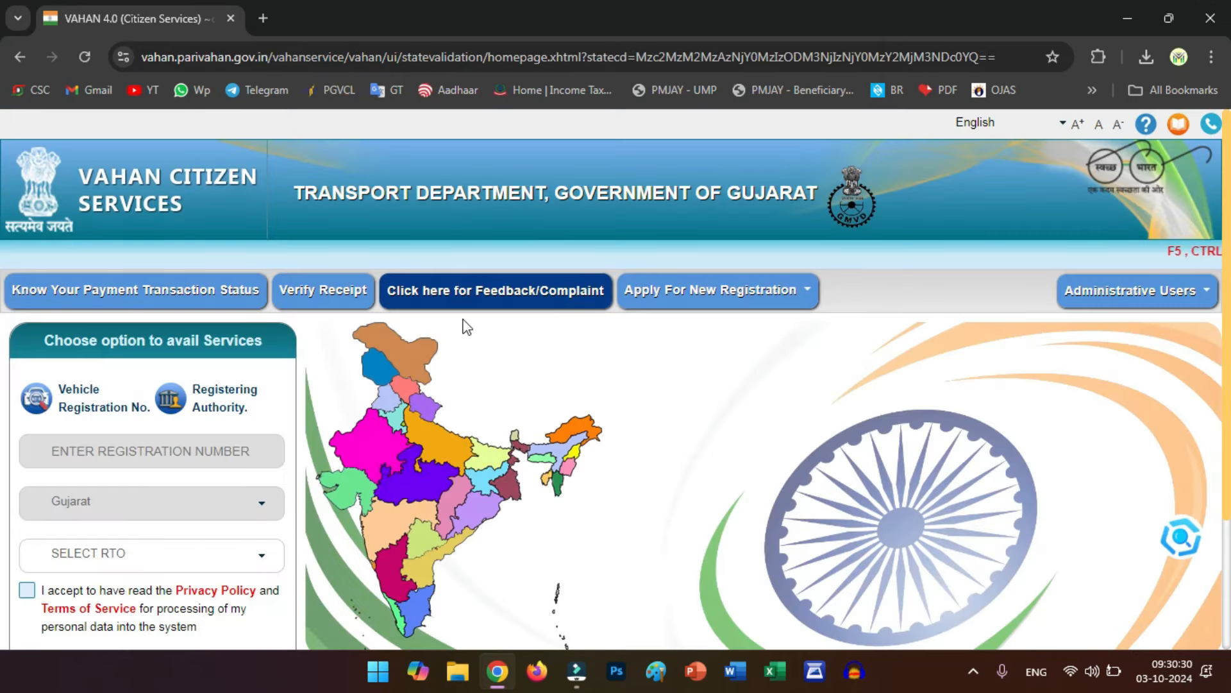
Enter the vehicle registration number with JAMNAGAR (GJ10) as the RTO and accept the privacy policy and terms of service
scroll(475, 327, down, 3)
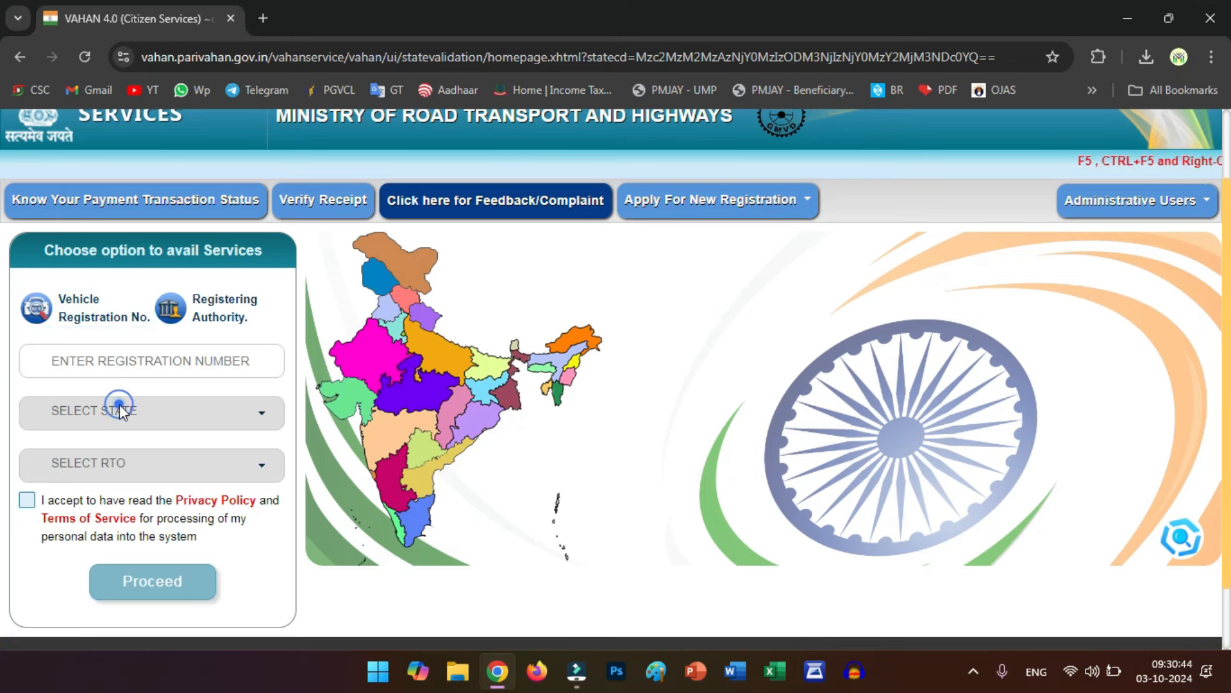
click(91, 467)
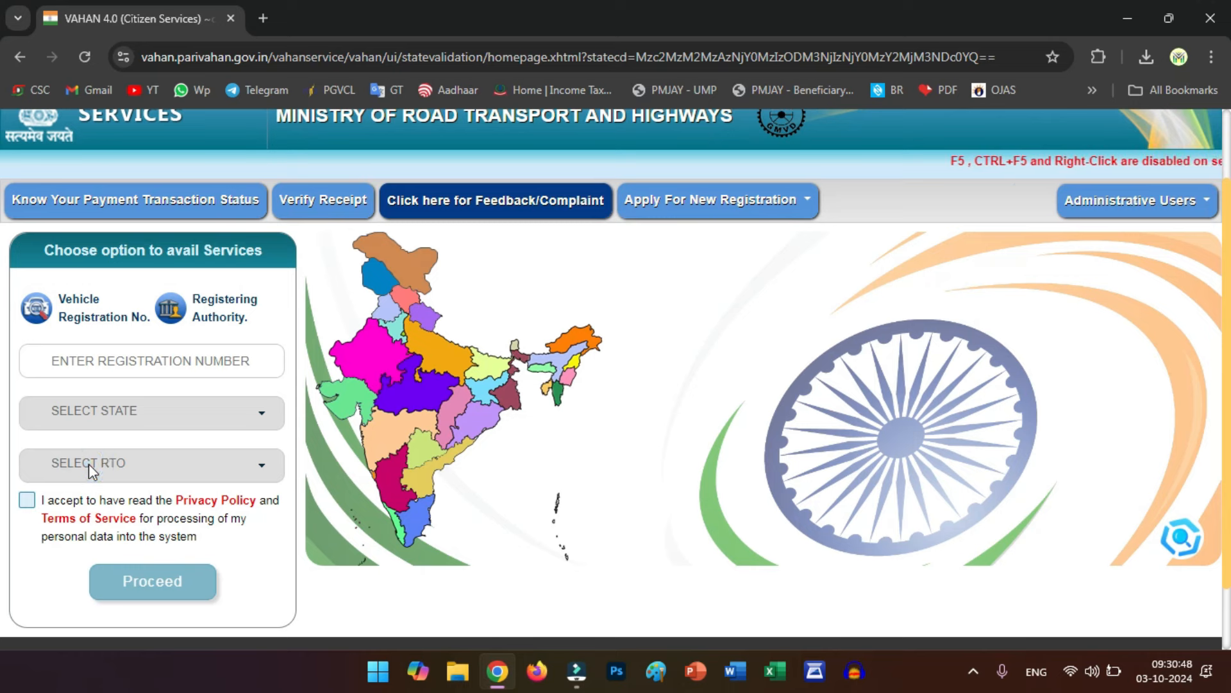
click(27, 501)
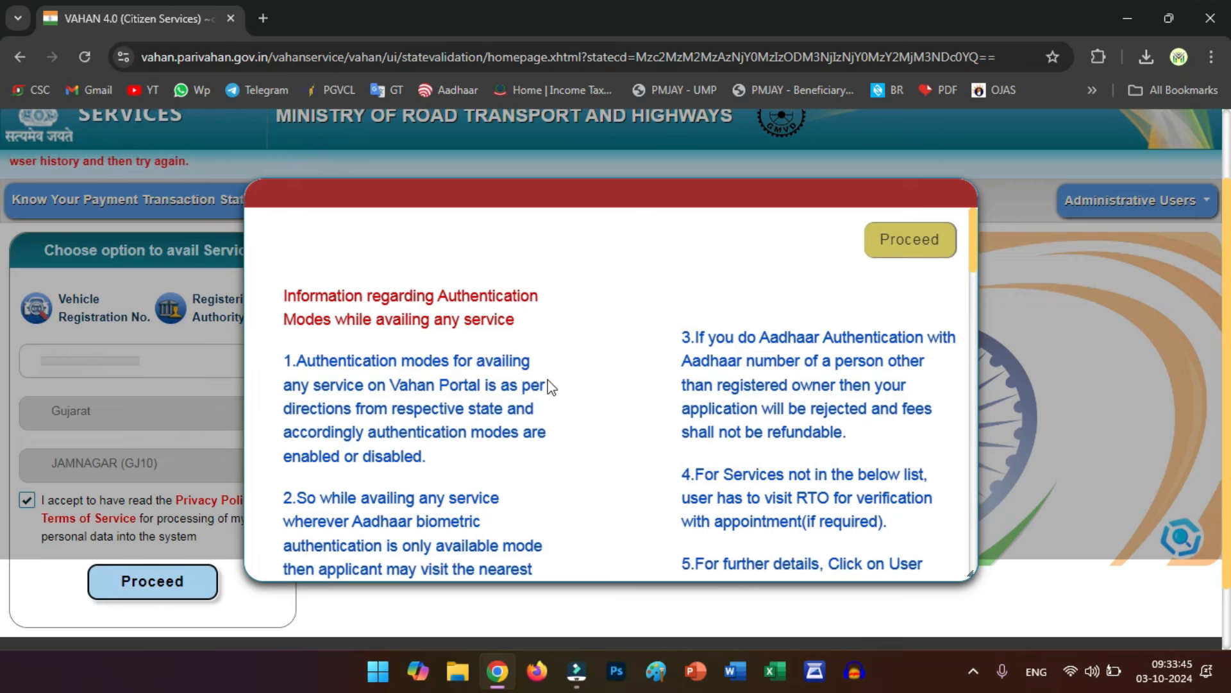
Read through the authentication mode information and its lists of faceless services, and proceed to the vehicle's online services
scroll(544, 349, down, 7)
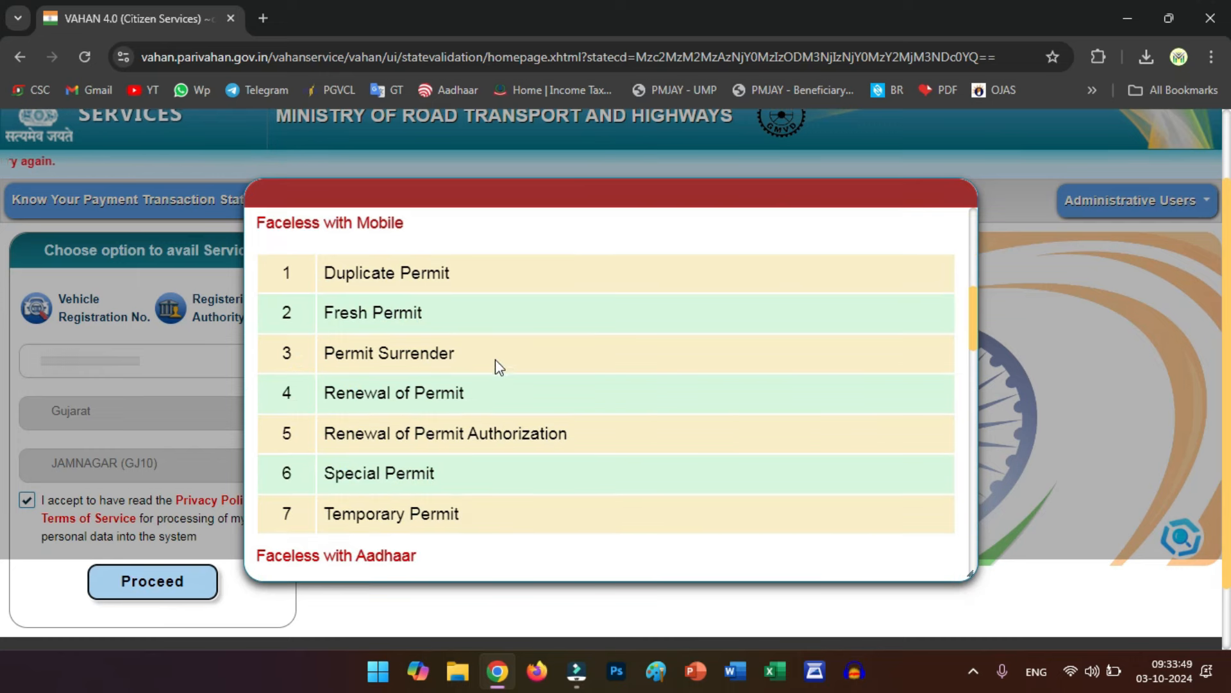
scroll(495, 359, down, 5)
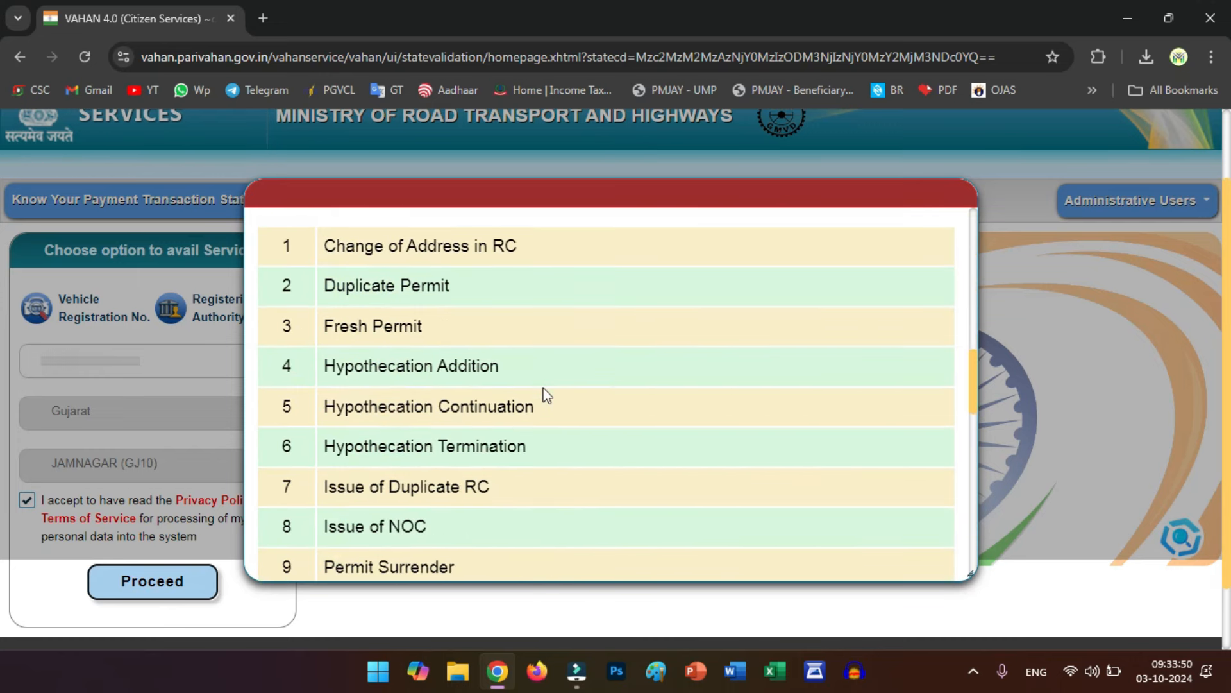
scroll(544, 395, down, 10)
scroll(556, 382, down, 3)
scroll(849, 385, up, 20)
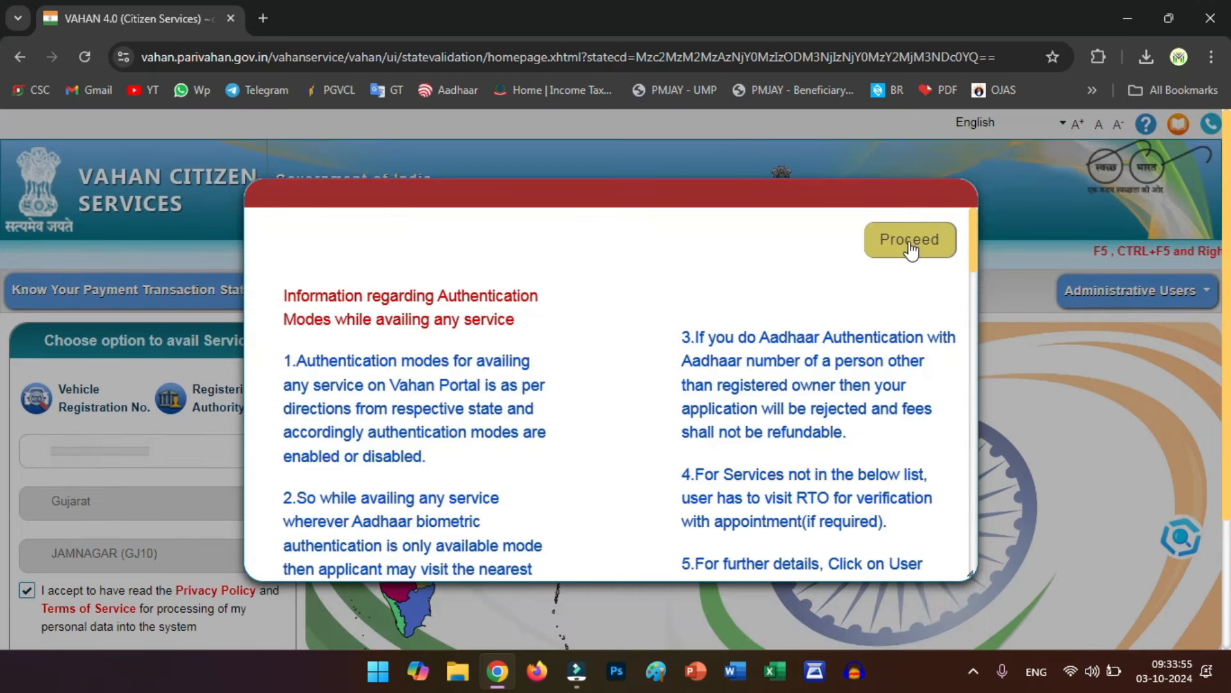
click(912, 244)
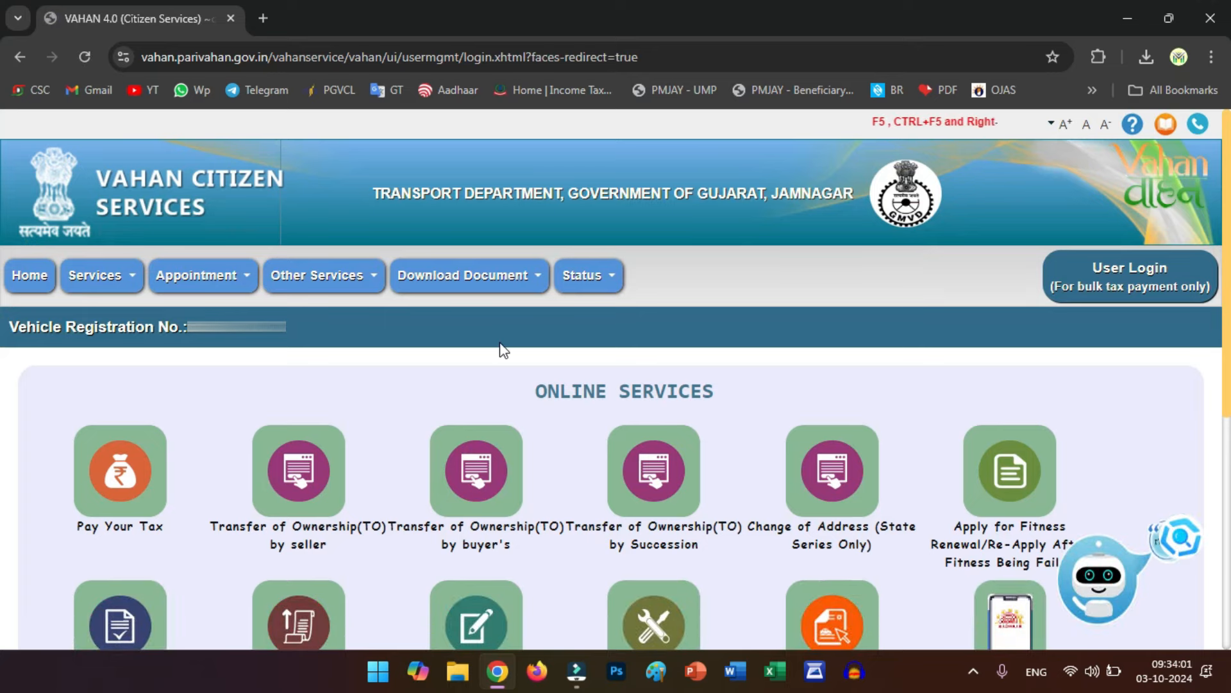
Examine the Transfer of Ownership choices offered among the RC Related Services
scroll(503, 350, down, 1)
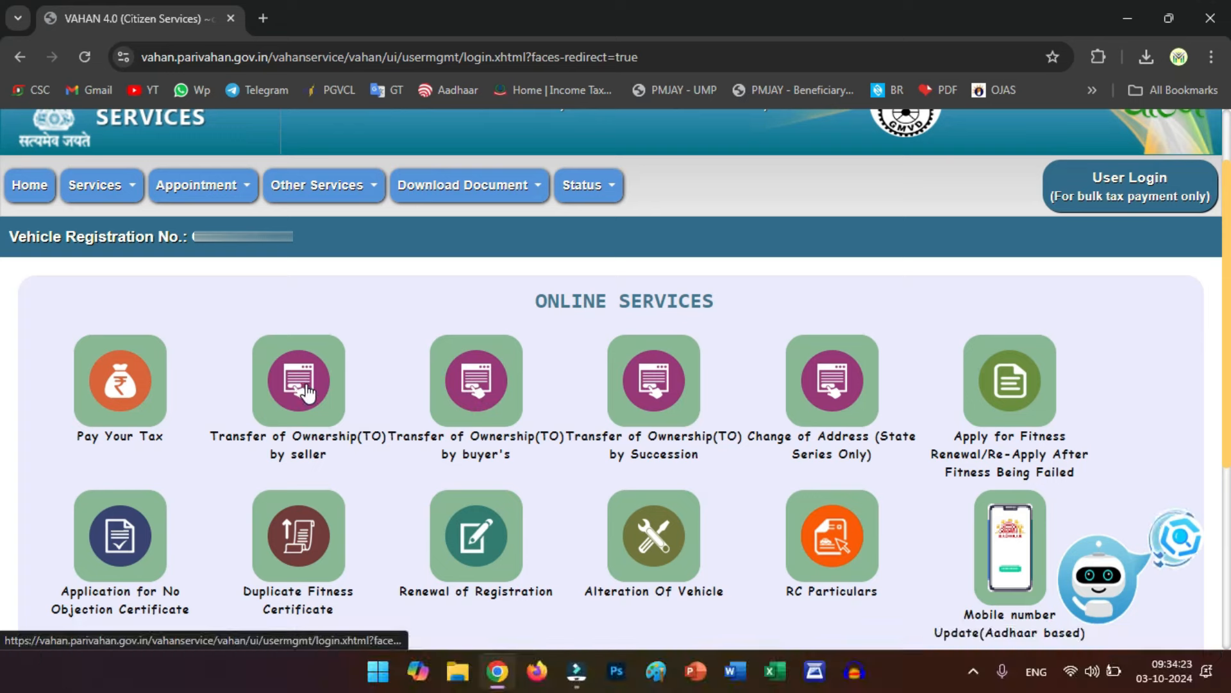
click(110, 192)
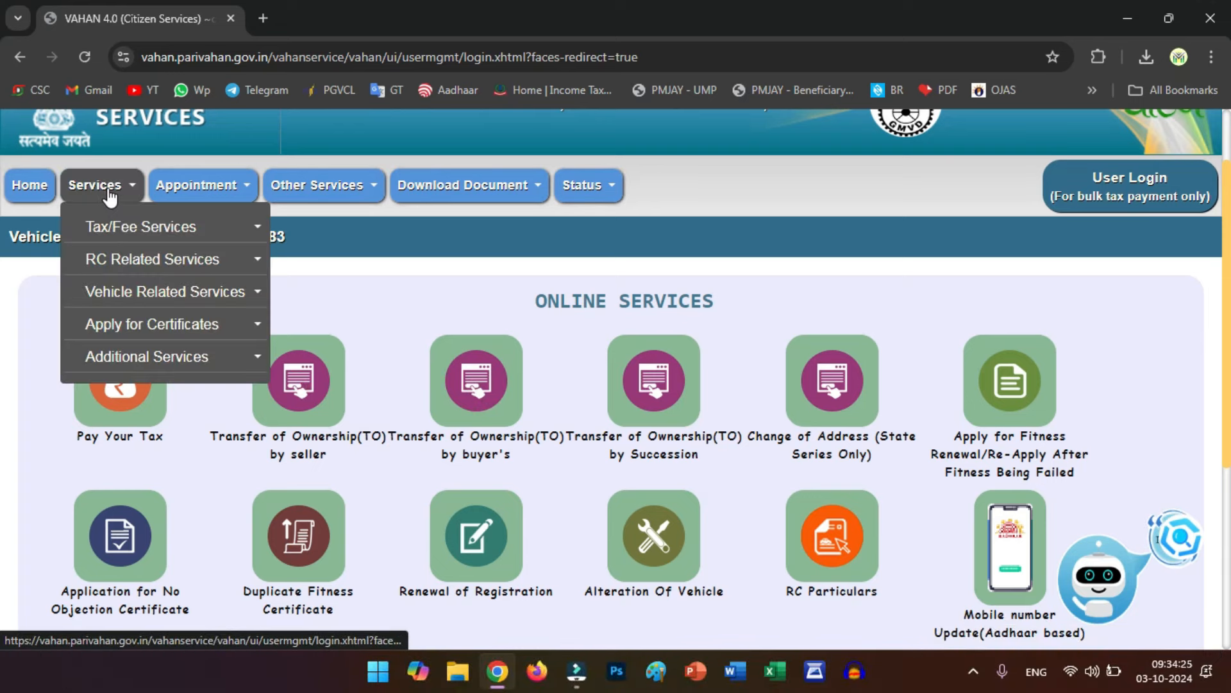
mouse_move(171, 266)
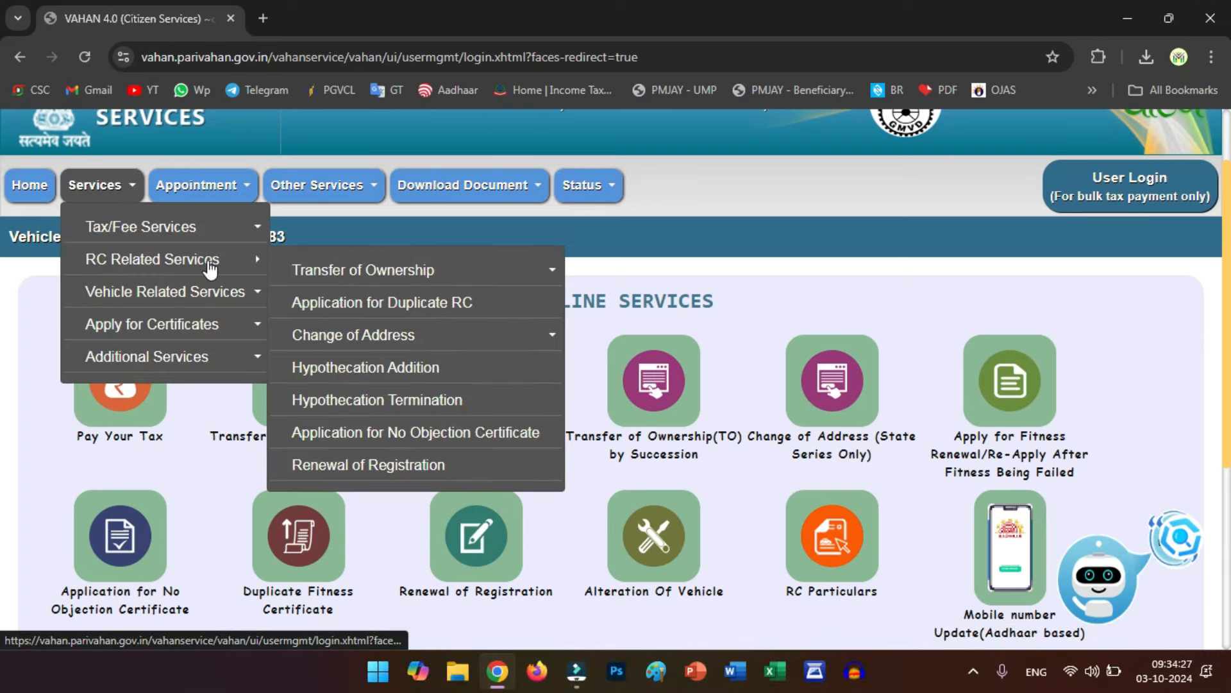
mouse_move(330, 269)
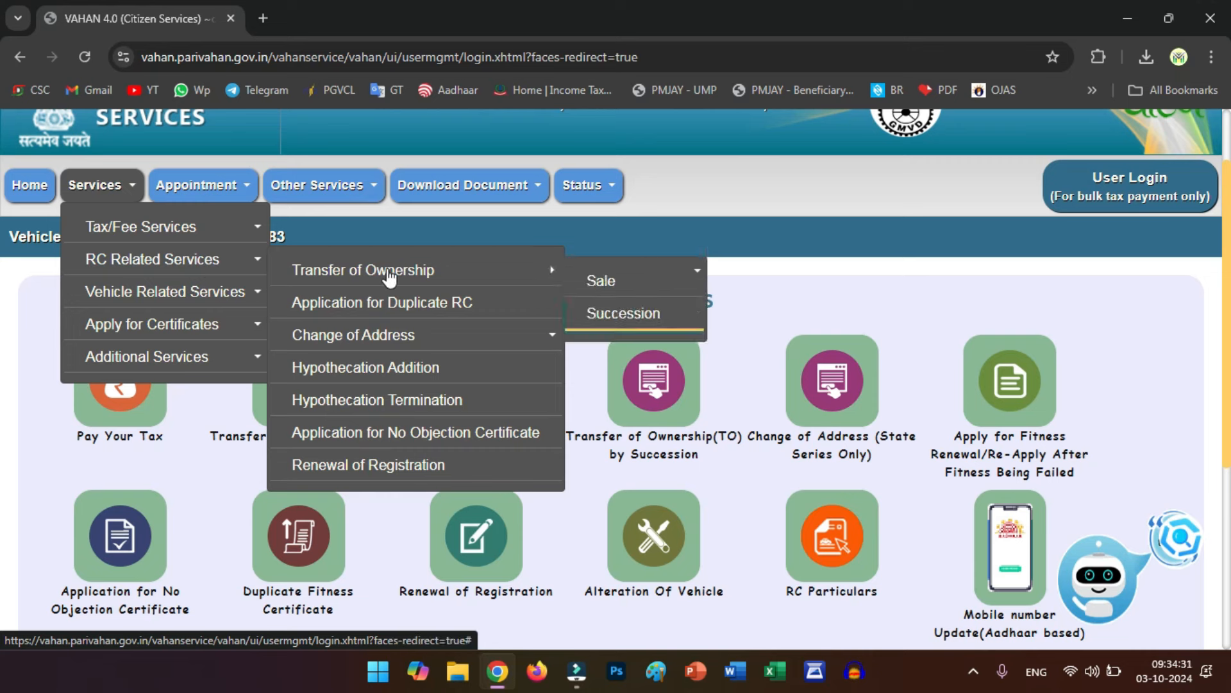
mouse_move(614, 282)
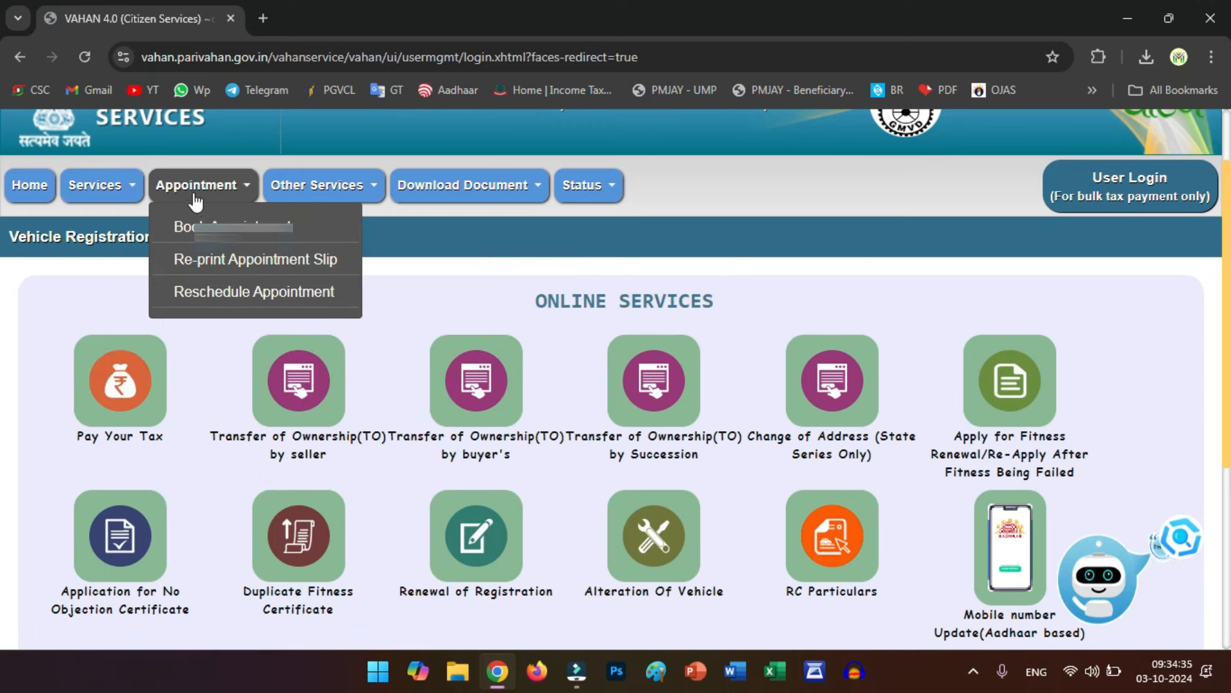
mouse_move(125, 195)
mouse_move(220, 256)
mouse_move(500, 277)
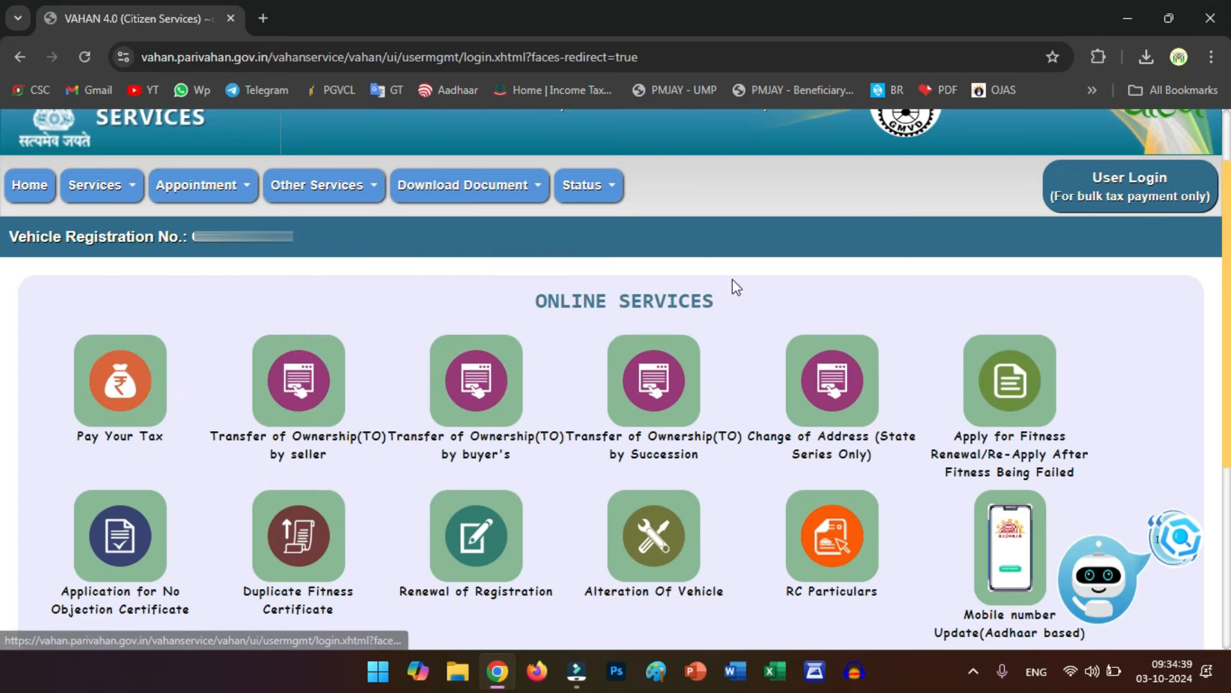
Start the Transfer of Ownership application by seller and accept the mandatory pre-check instructions
click(302, 396)
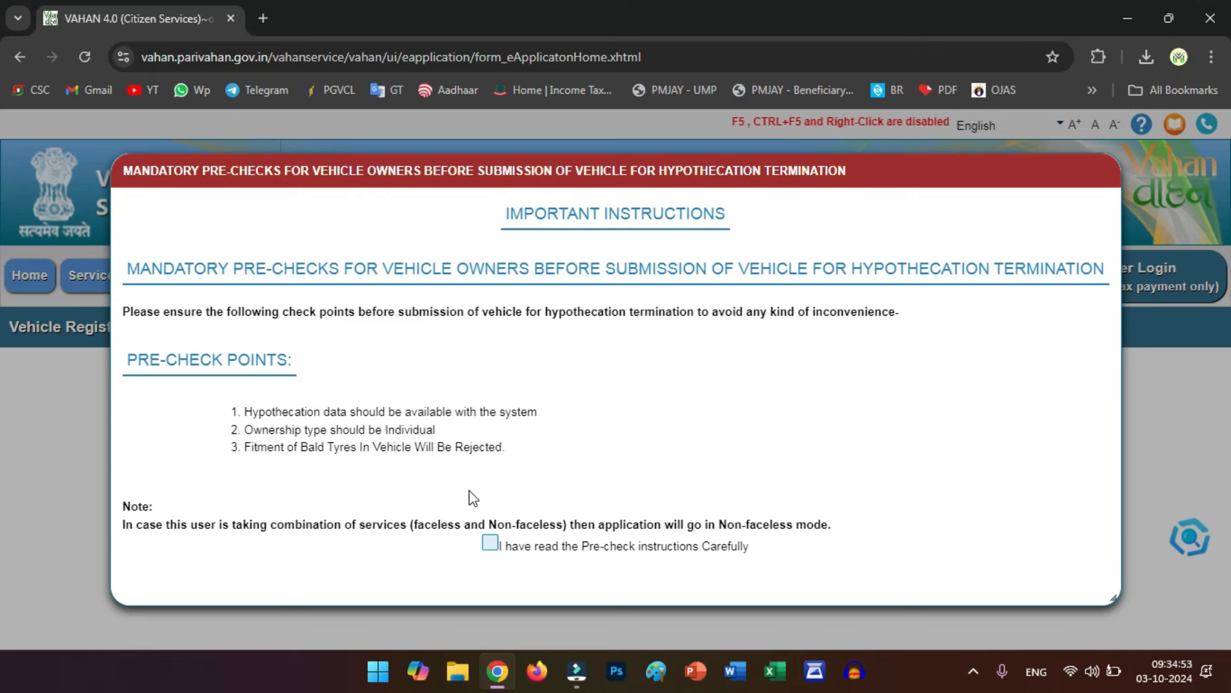
click(491, 543)
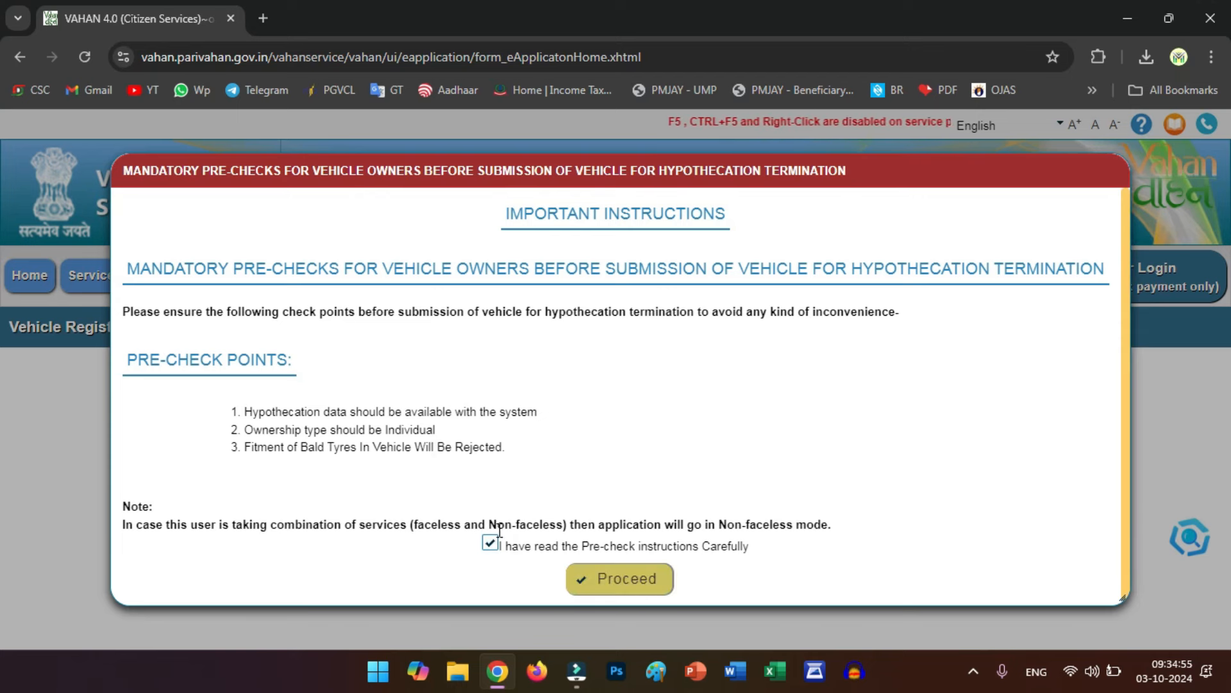
click(623, 580)
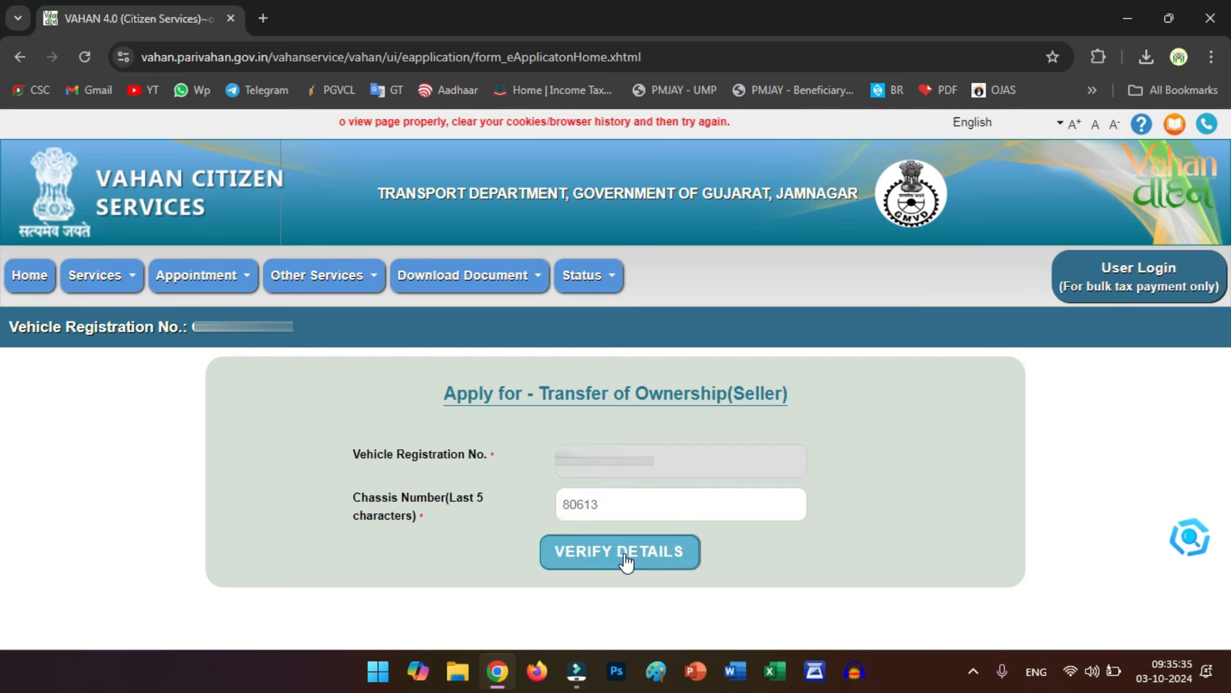
Verify the vehicle with the last five chassis characters and choose Aadhaar OTP authentication by Aadhaar Number
click(645, 554)
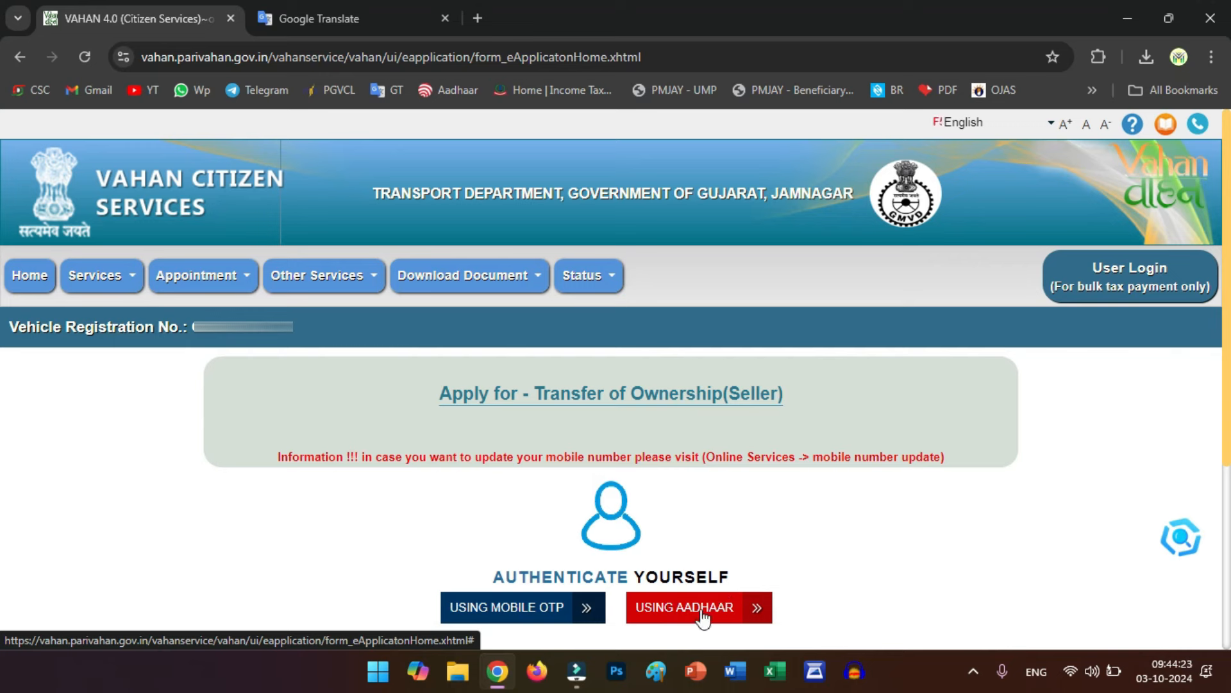
click(704, 613)
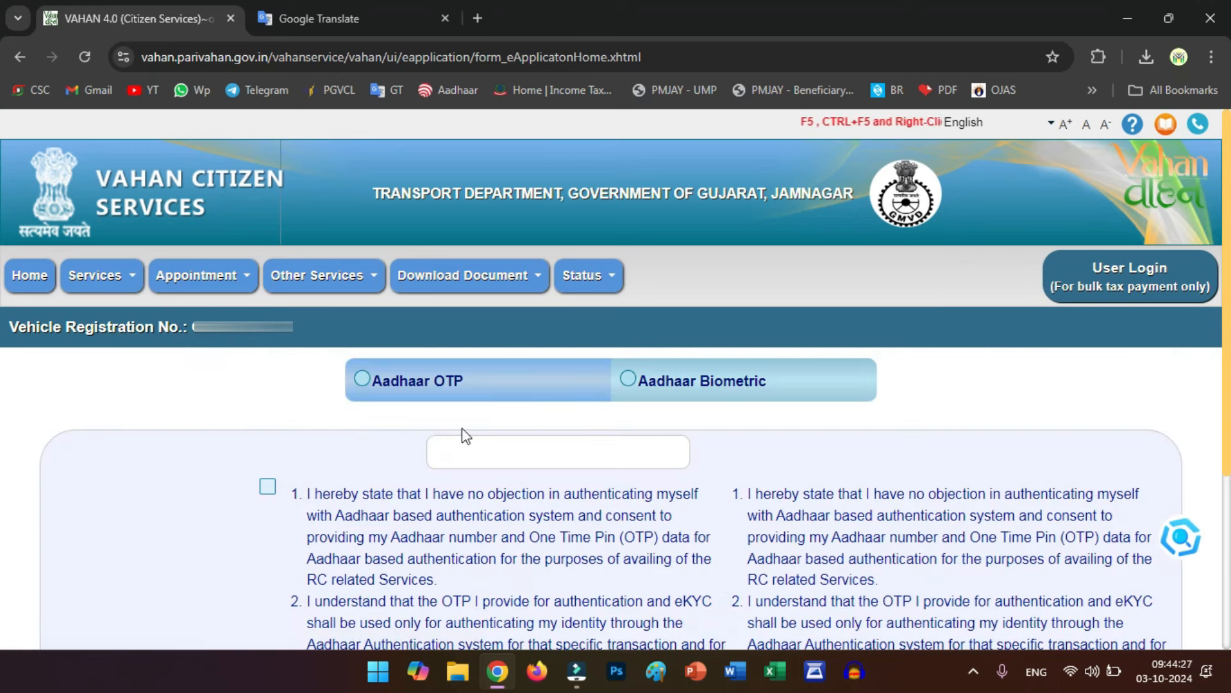
click(364, 377)
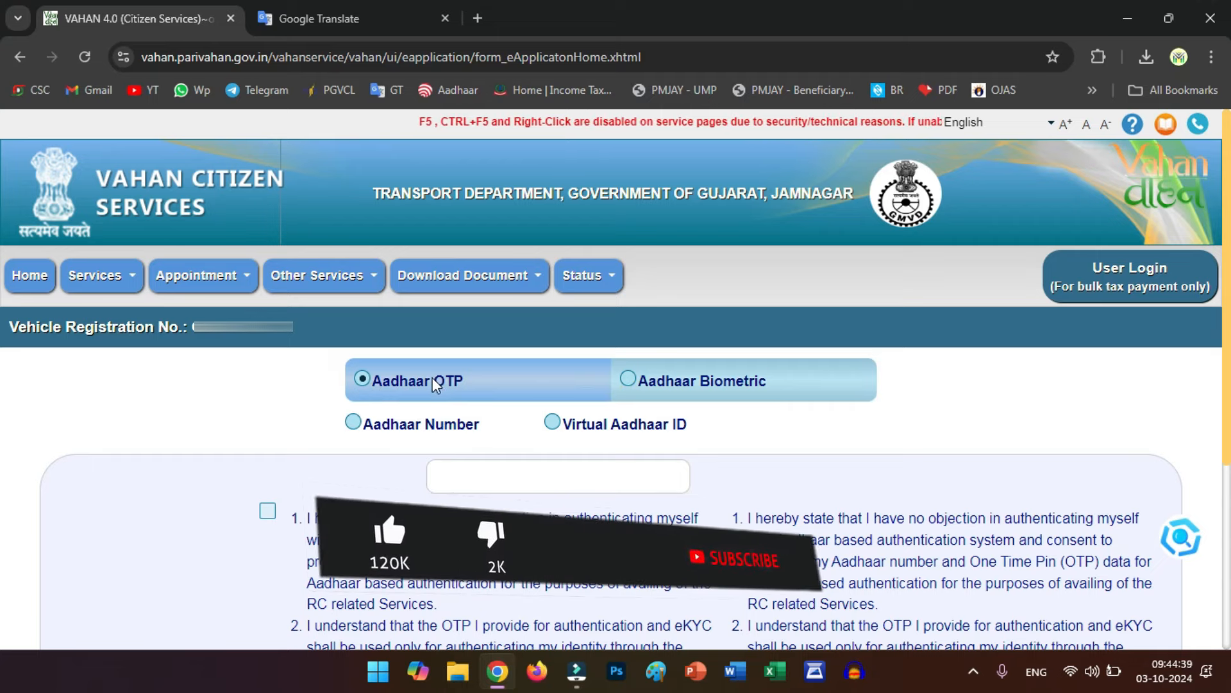
click(398, 425)
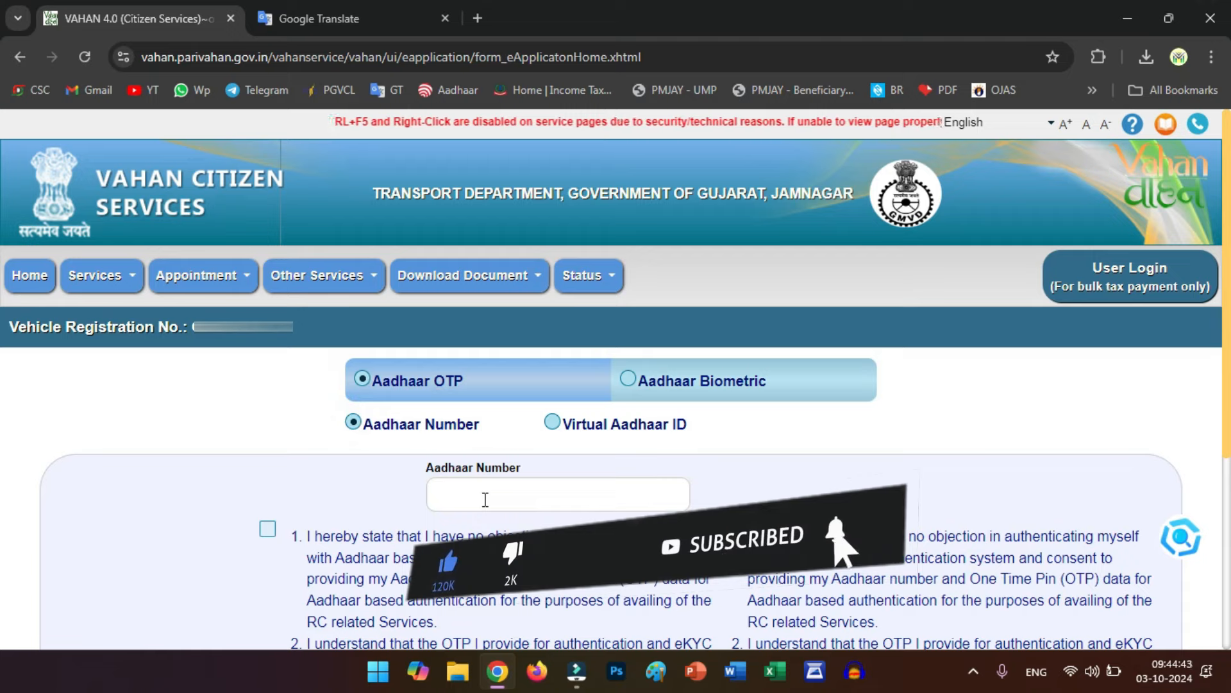
Authenticate the seller by entering the Aadhaar number, accepting the consent statement and validating the OTP sent to the registered mobile
click(506, 497)
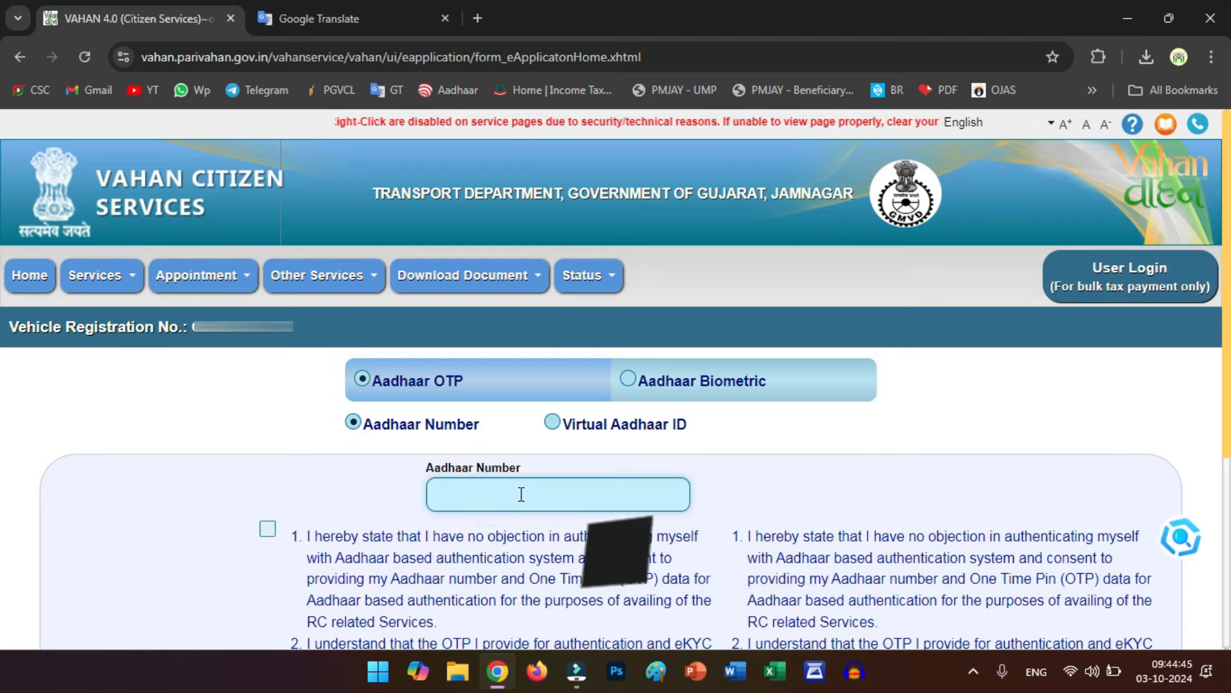
scroll(522, 494, down, 4)
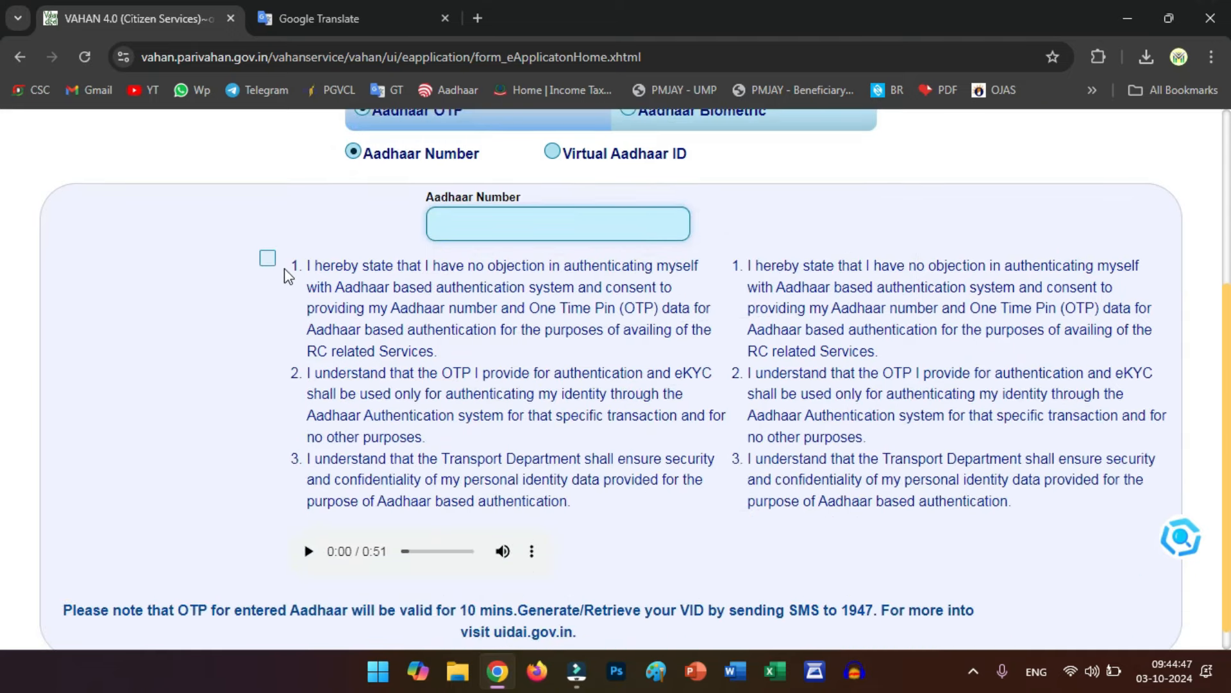
click(268, 257)
scroll(506, 526, down, 1)
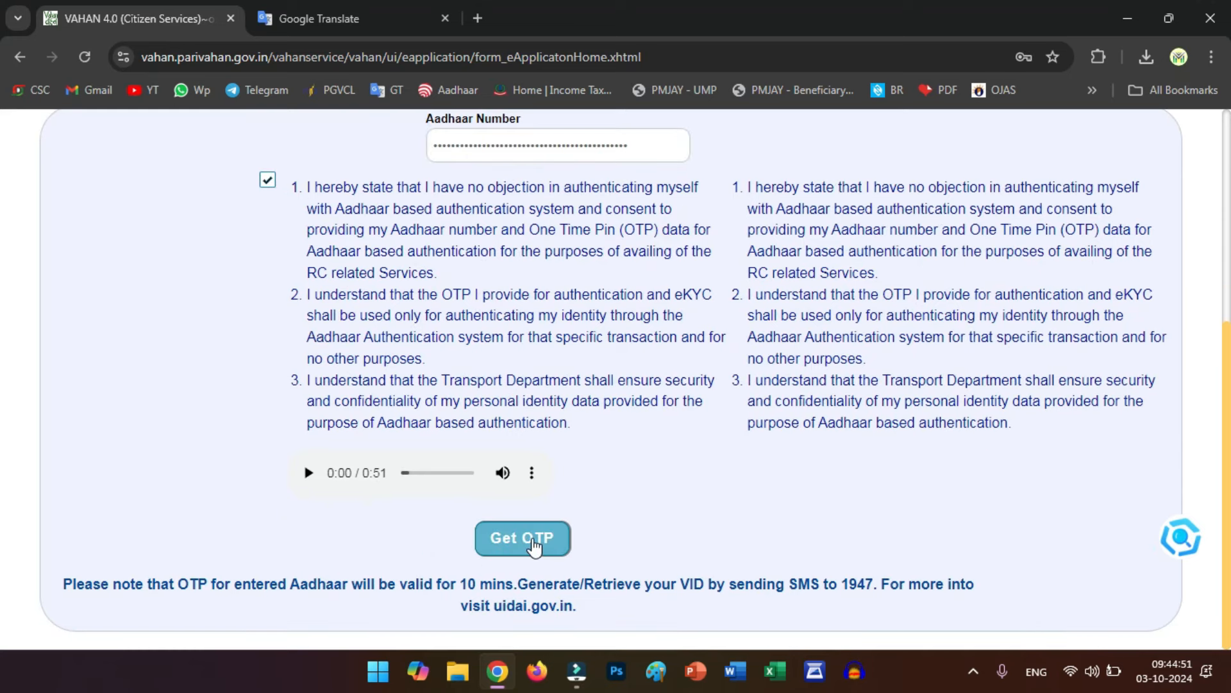
scroll(532, 535, up, 5)
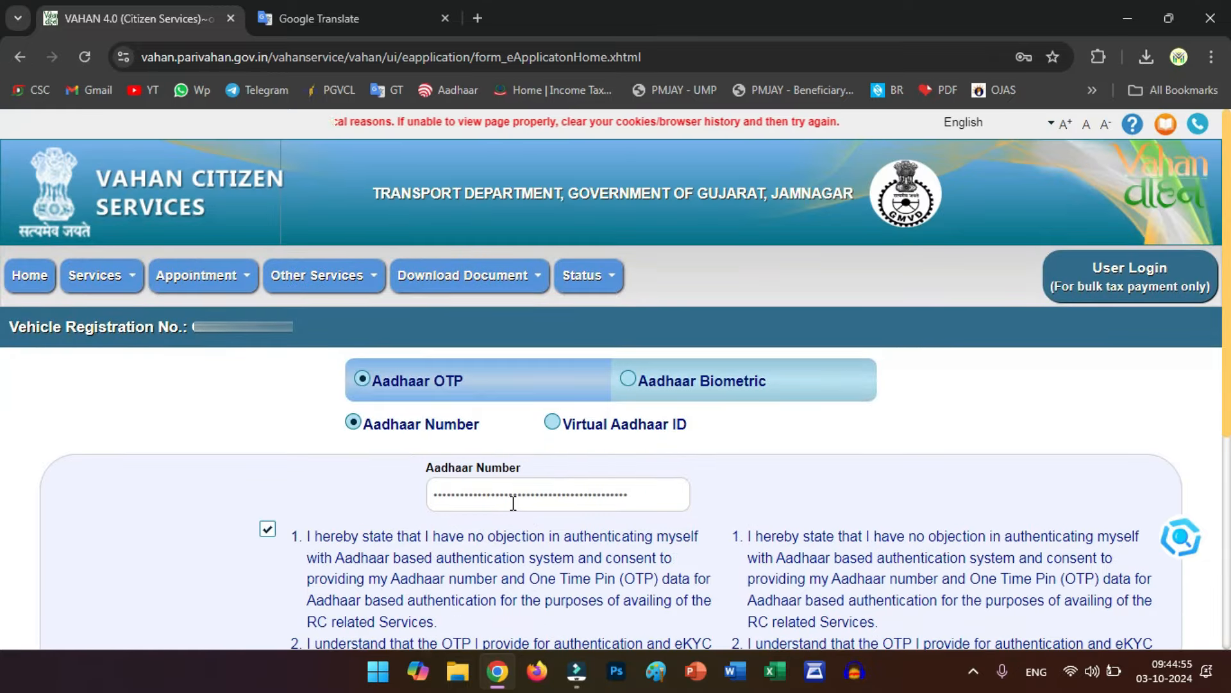
click(517, 492)
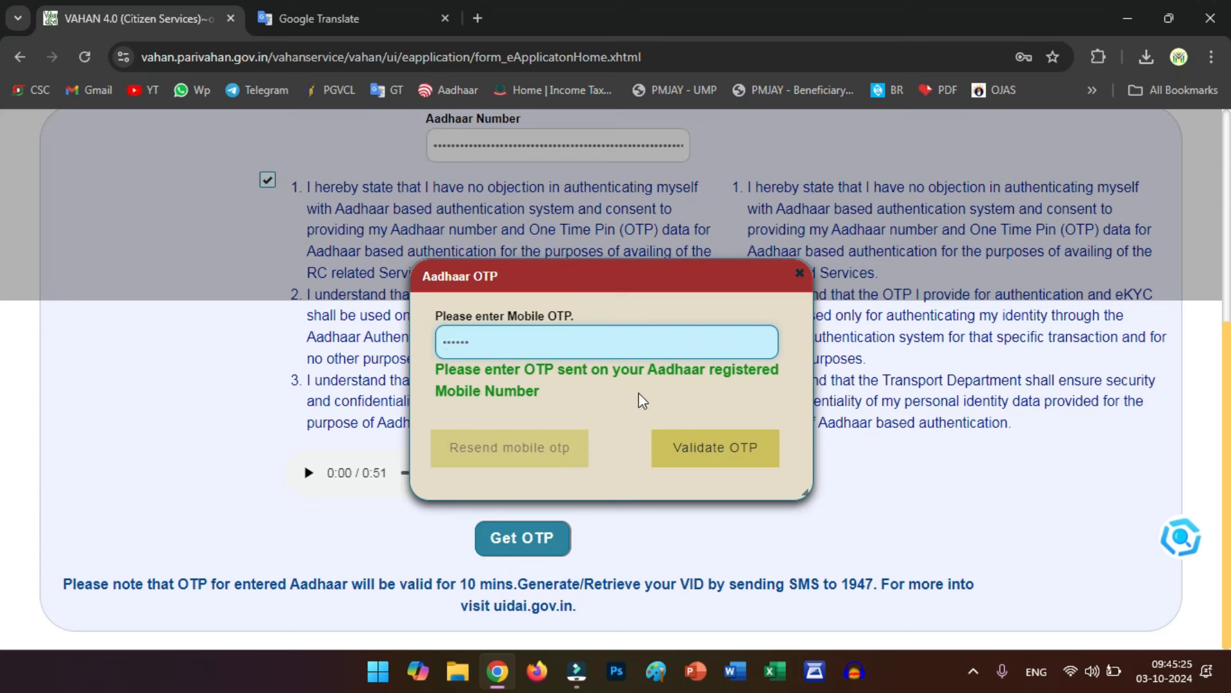
click(708, 449)
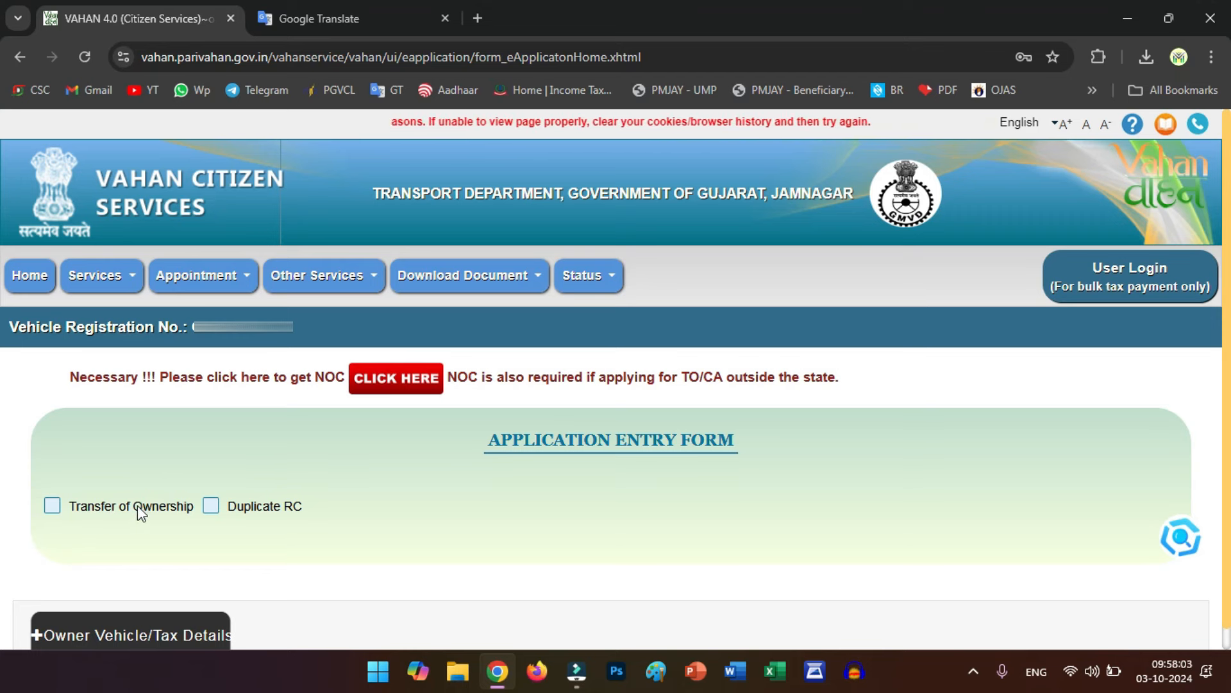
Select Transfer of Ownership in the application entry form and go to the Transferee (Buyer's) Details
click(53, 504)
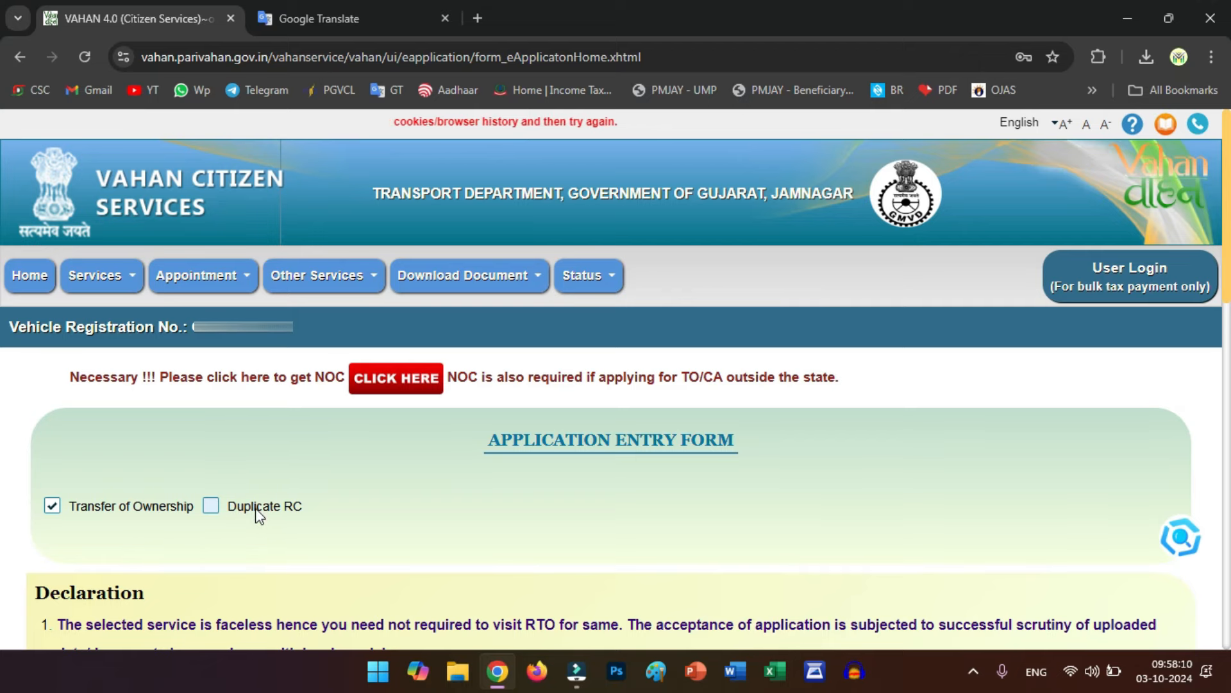
scroll(260, 514, down, 2)
scroll(256, 515, down, 1)
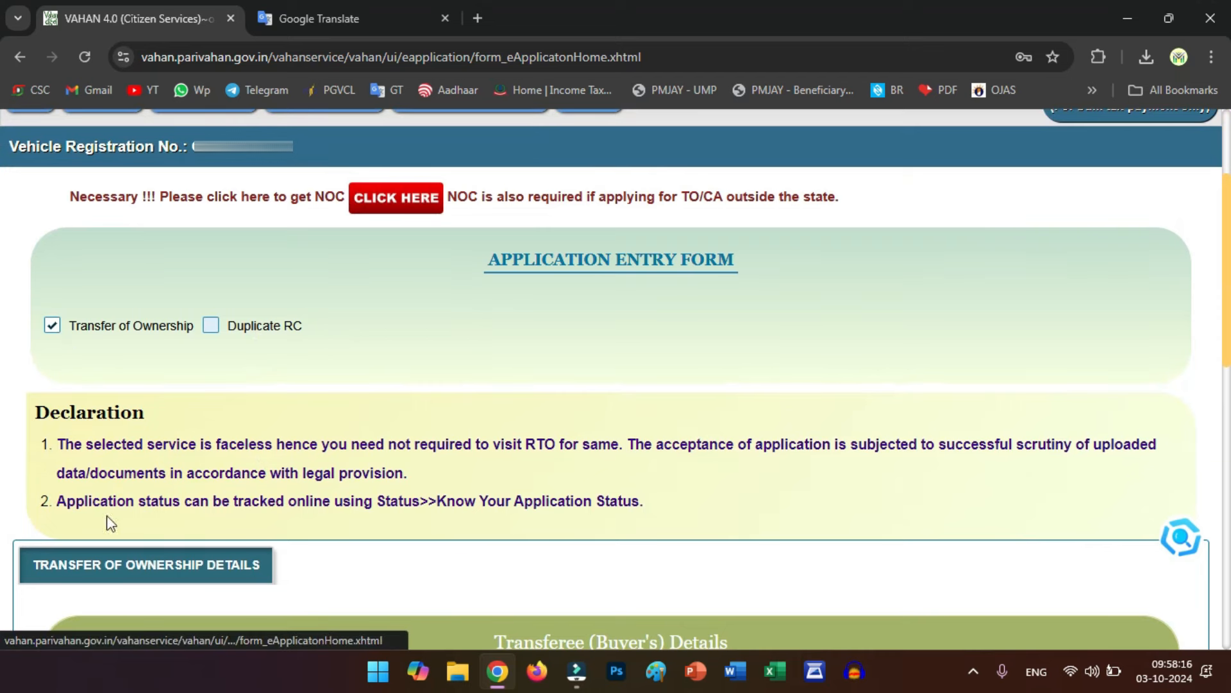
scroll(57, 325, down, 2)
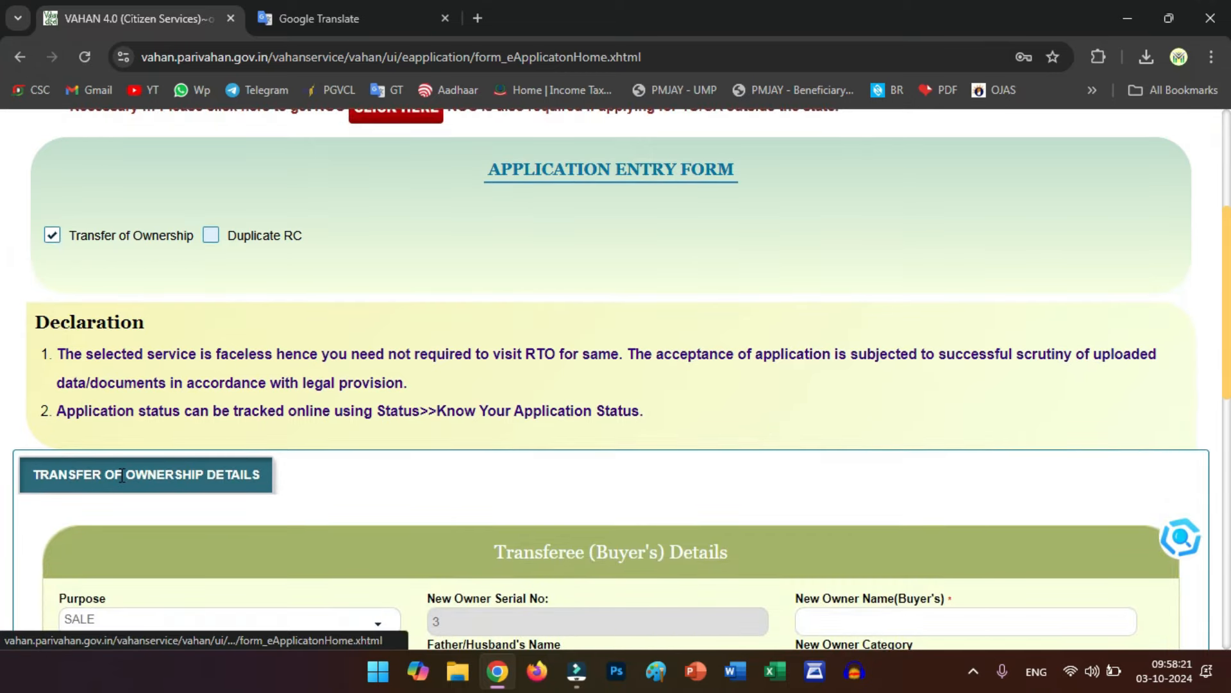
scroll(122, 476, down, 5)
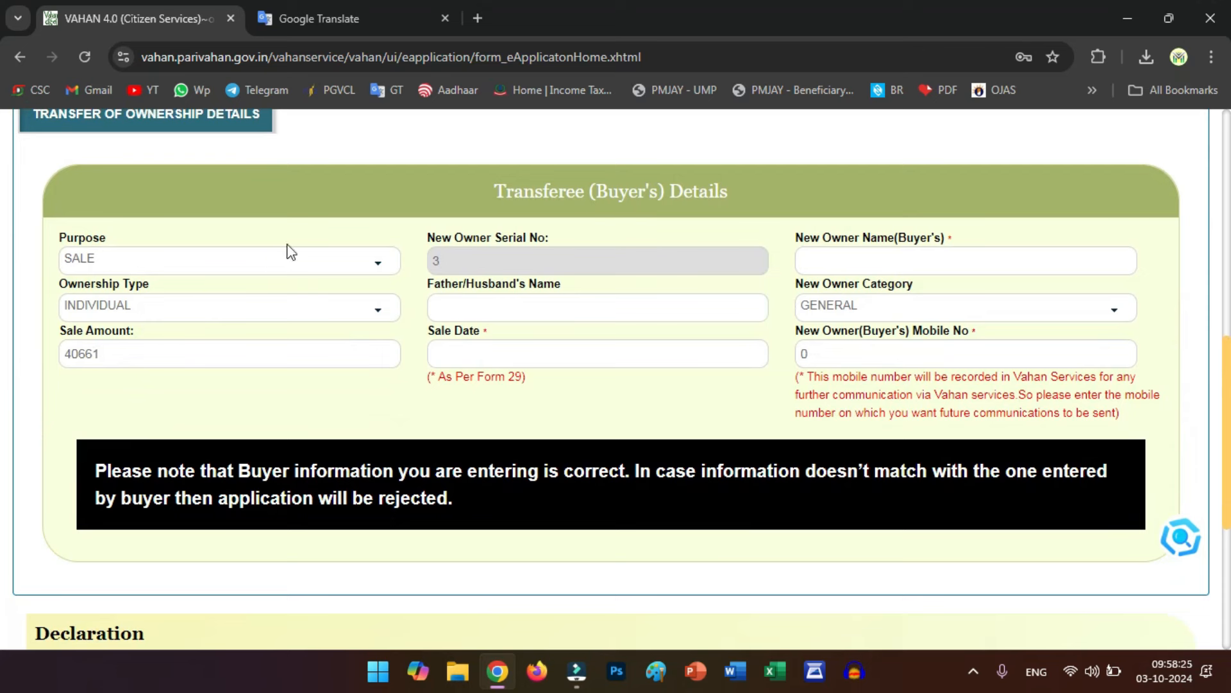
Examine the purpose, new owner serial number, buyer's name, ownership type options and father/husband's name fields in the Transferee (Buyer's) Details
click(243, 267)
double_click(435, 262)
click(426, 263)
click(812, 258)
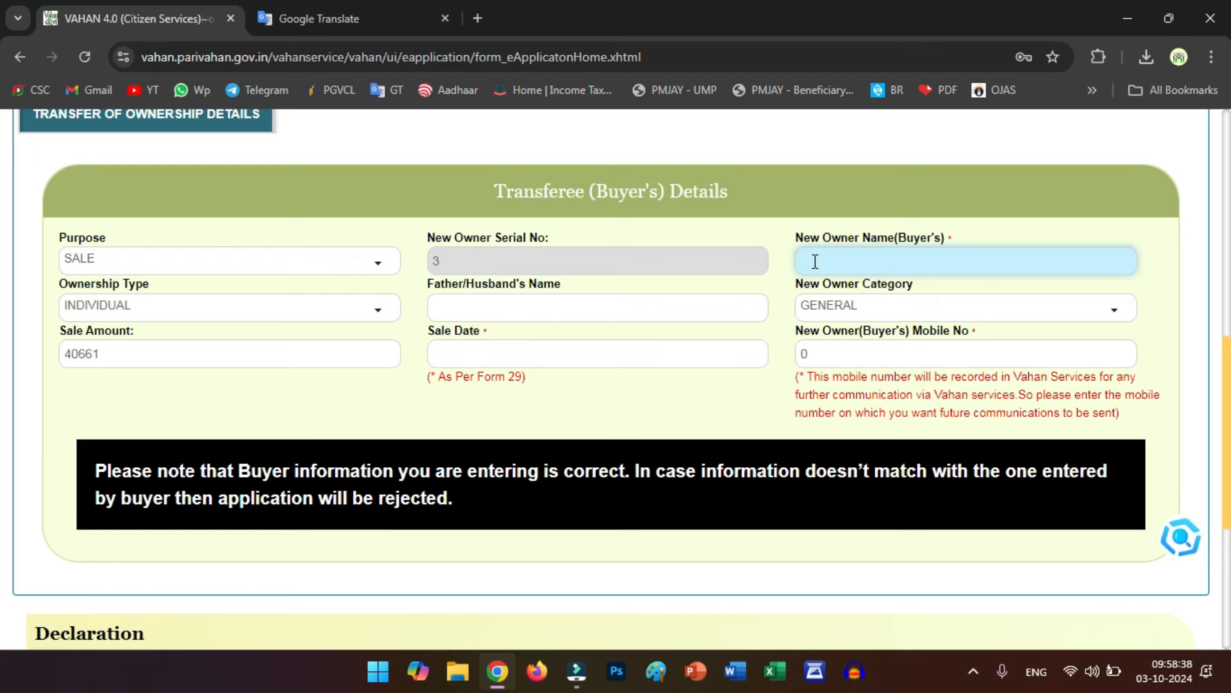
click(208, 314)
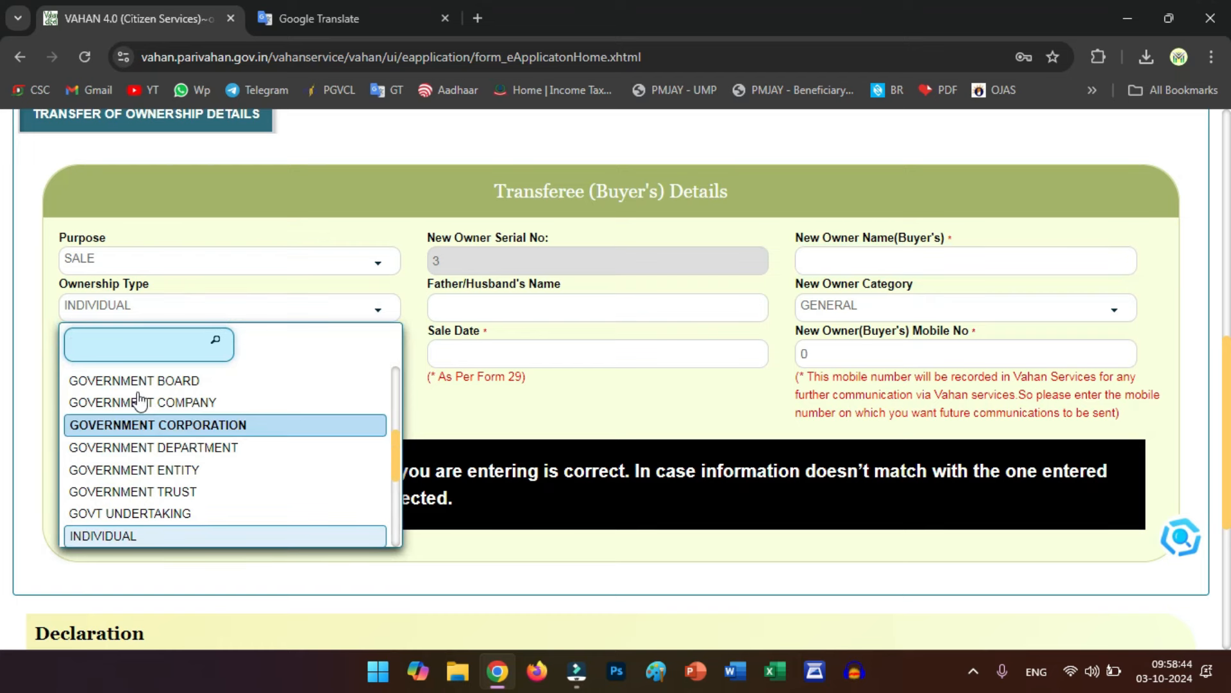
scroll(171, 440, down, 3)
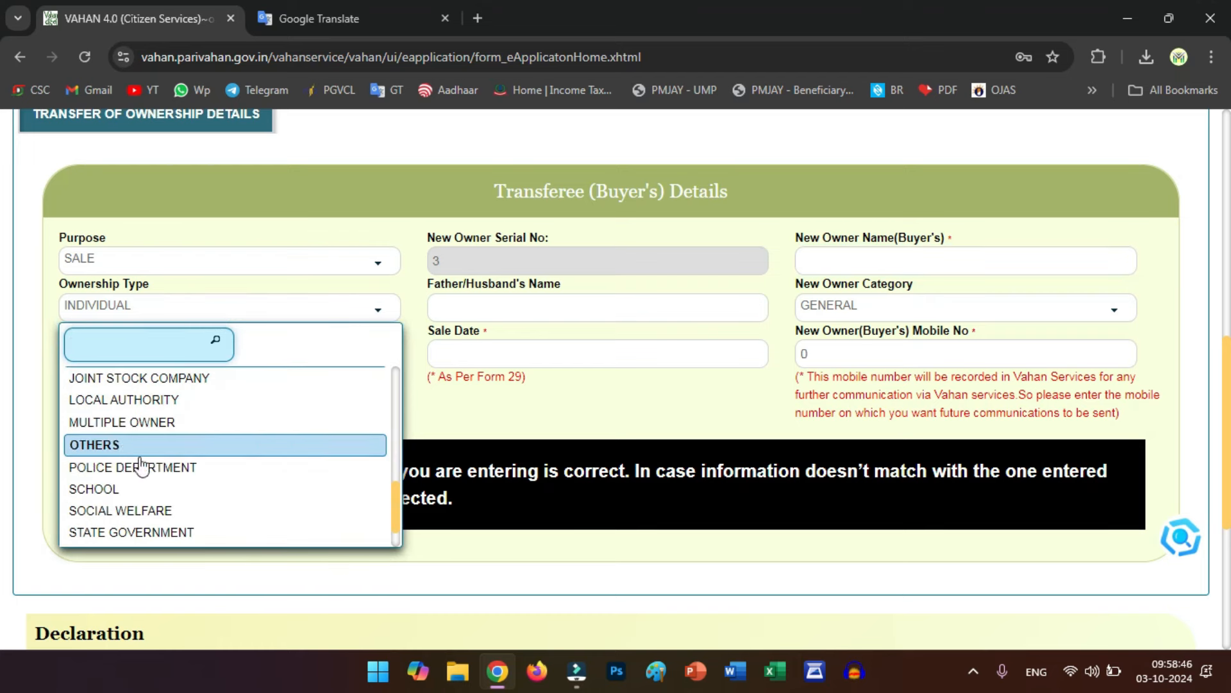
click(417, 300)
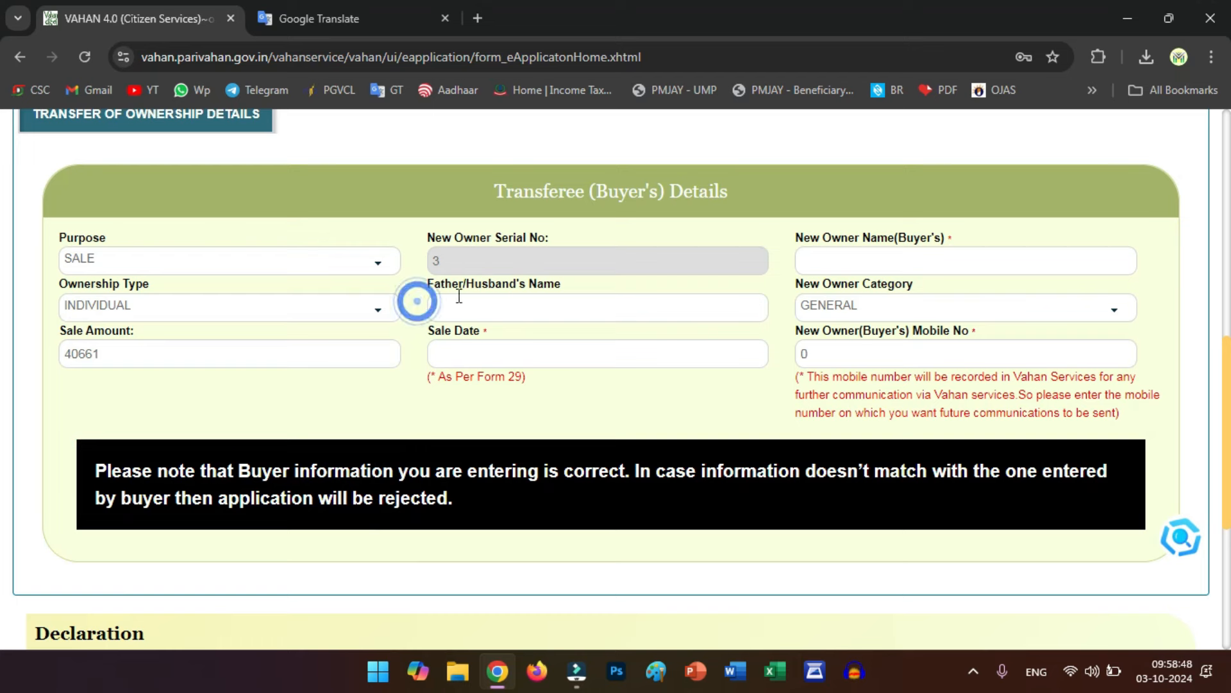
click(492, 308)
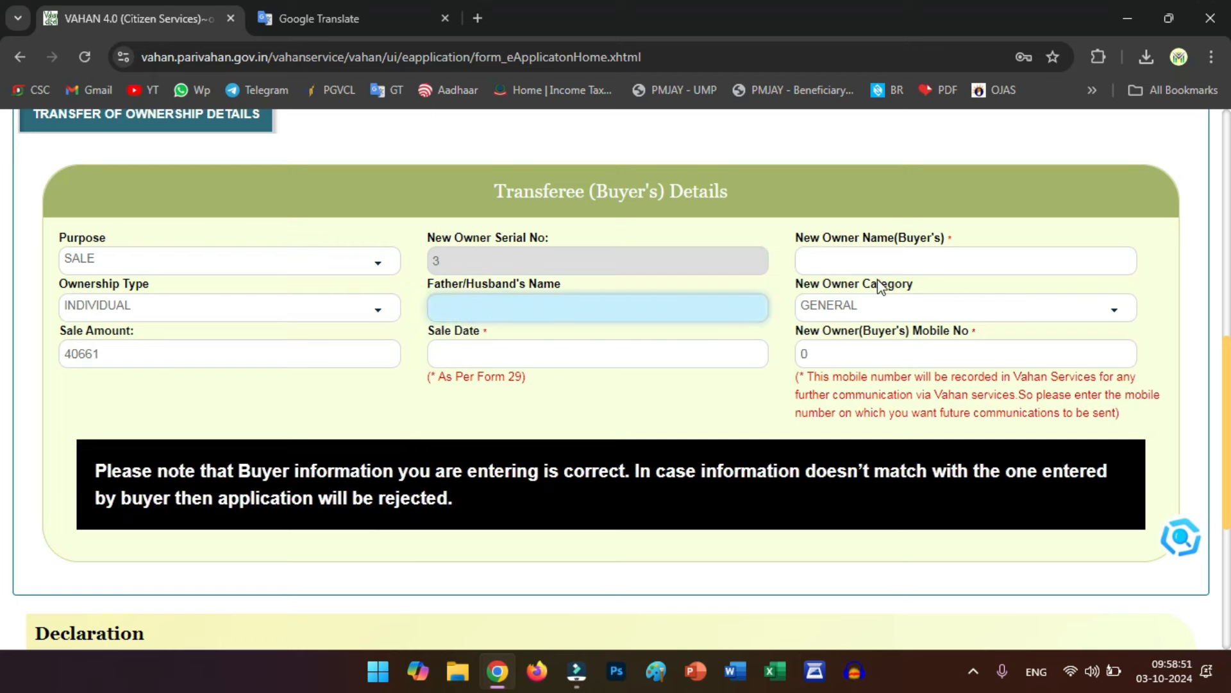
Set the New Owner Category to O B C and check the sale amount
click(859, 312)
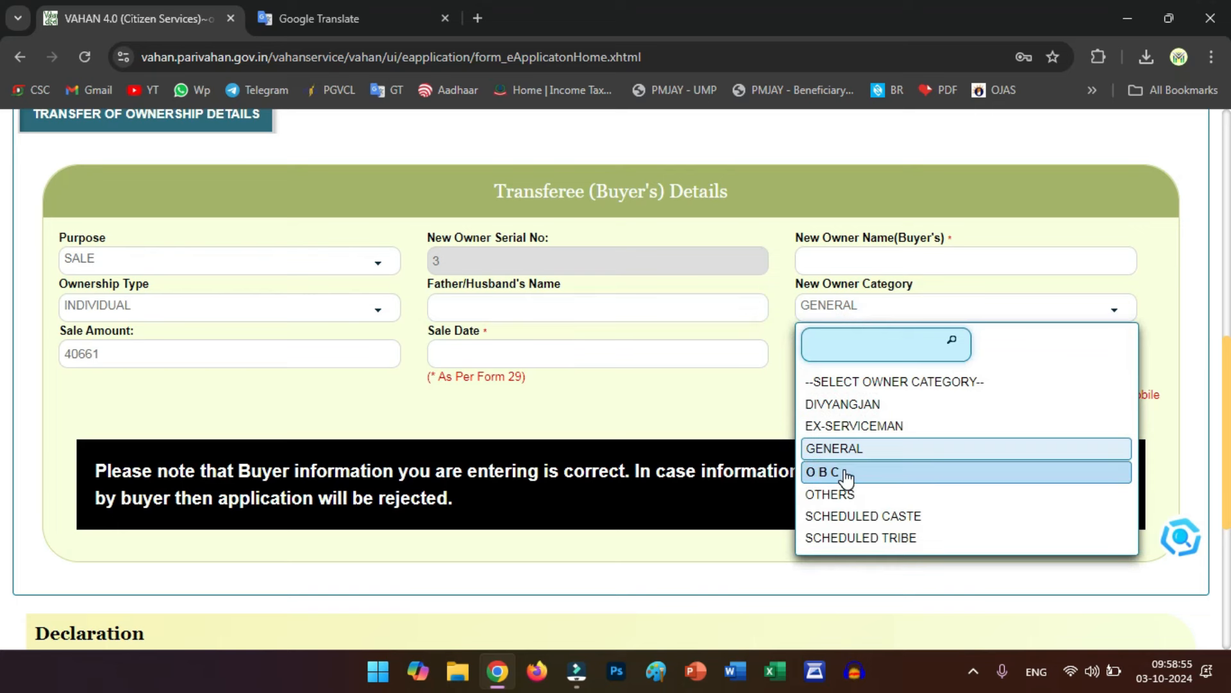
click(845, 474)
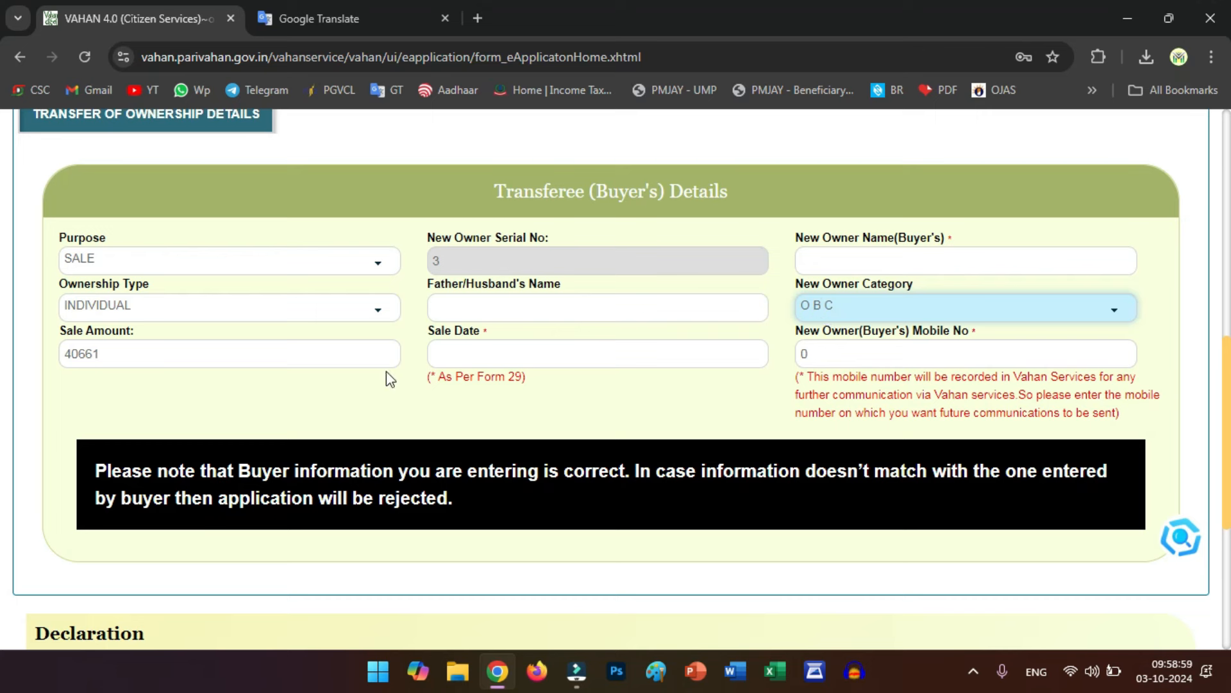
double_click(102, 352)
click(263, 375)
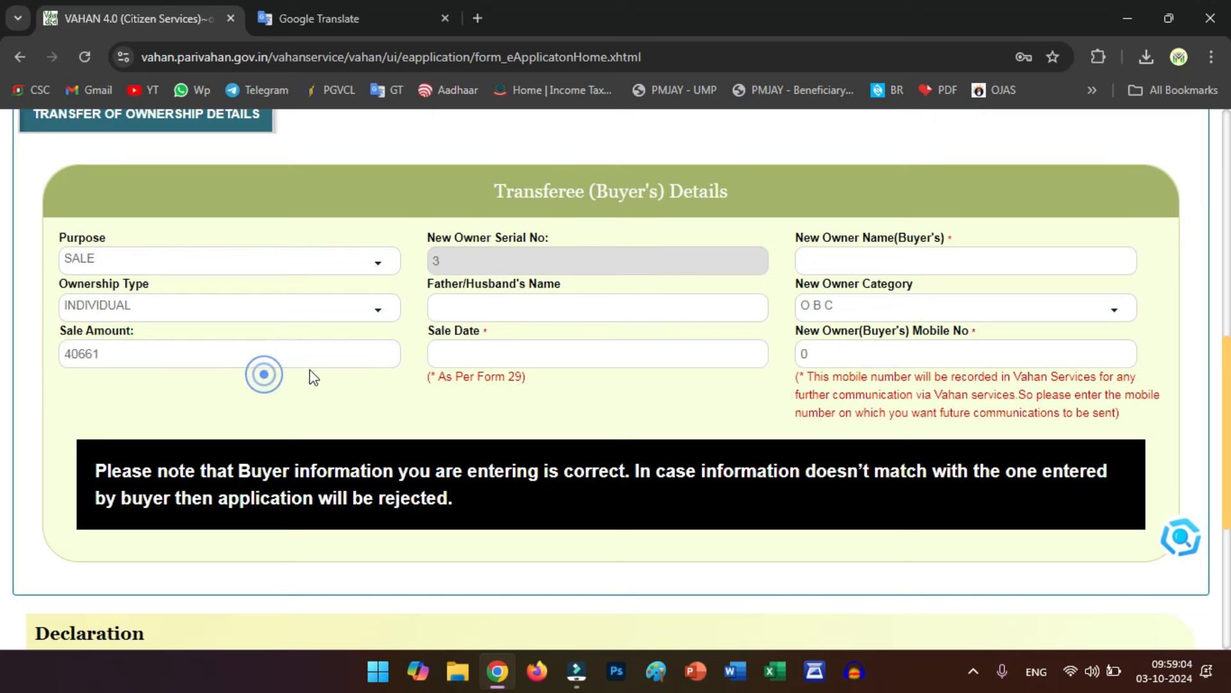
Examine the Sale Date calendar, the buyer's mobile number field and the declaration with its confirmation below the buyer details
click(492, 356)
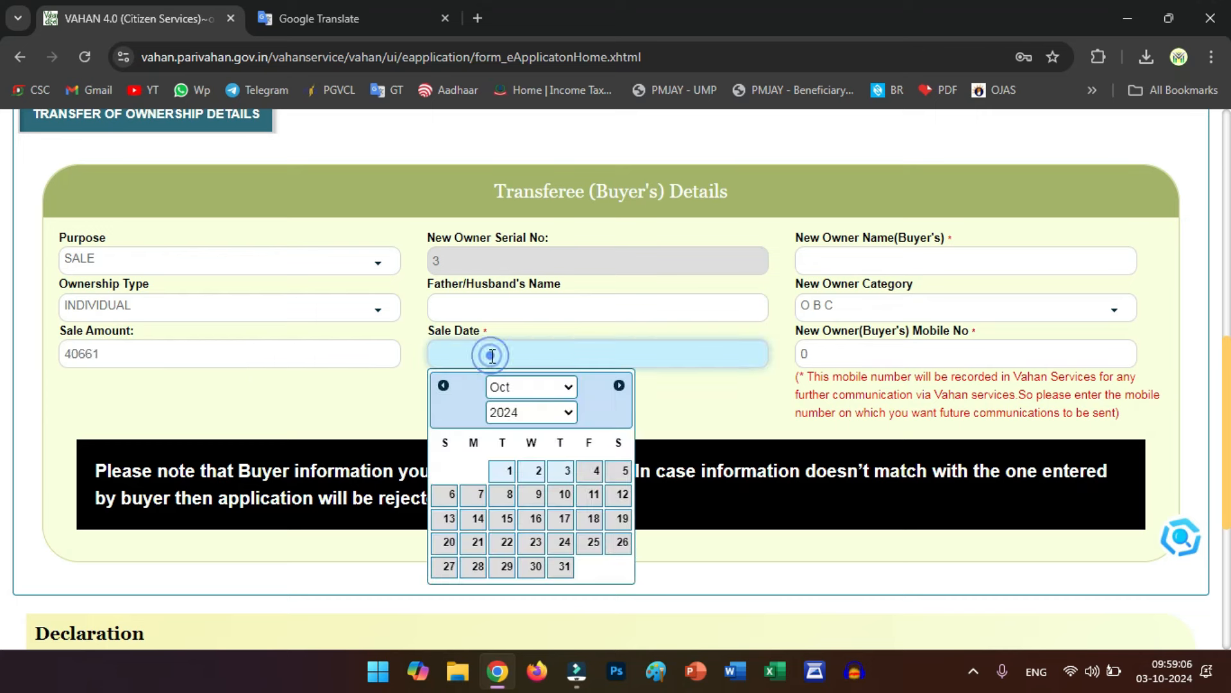
click(408, 378)
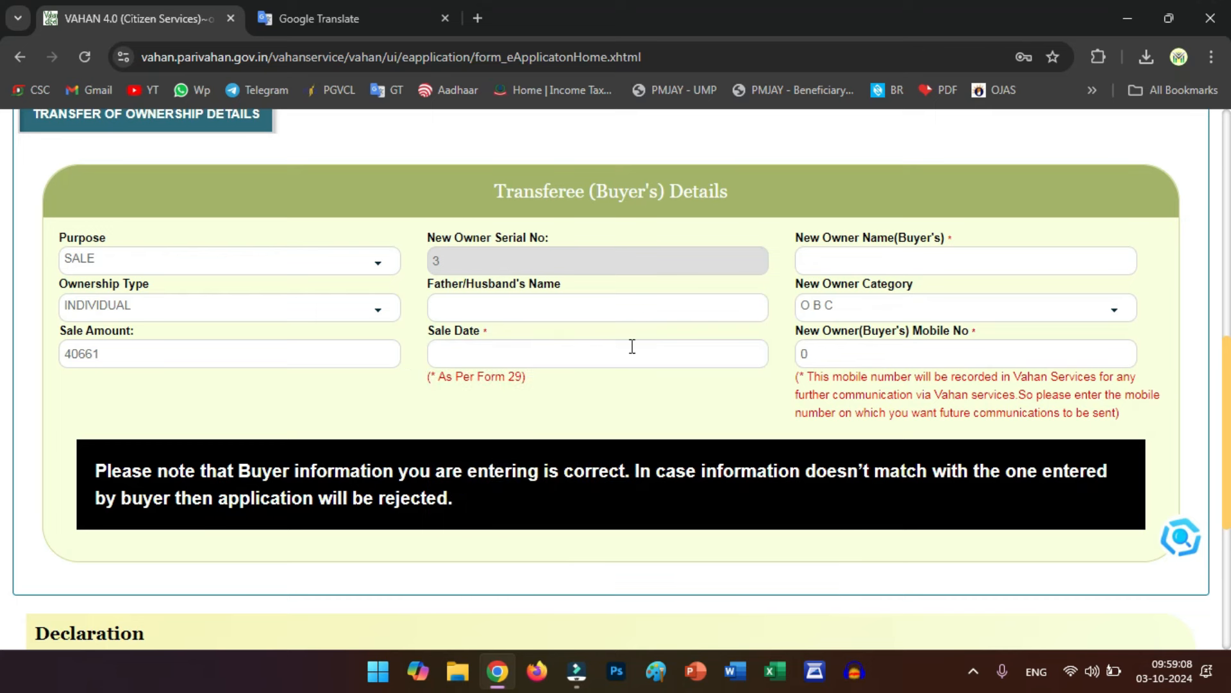
click(866, 354)
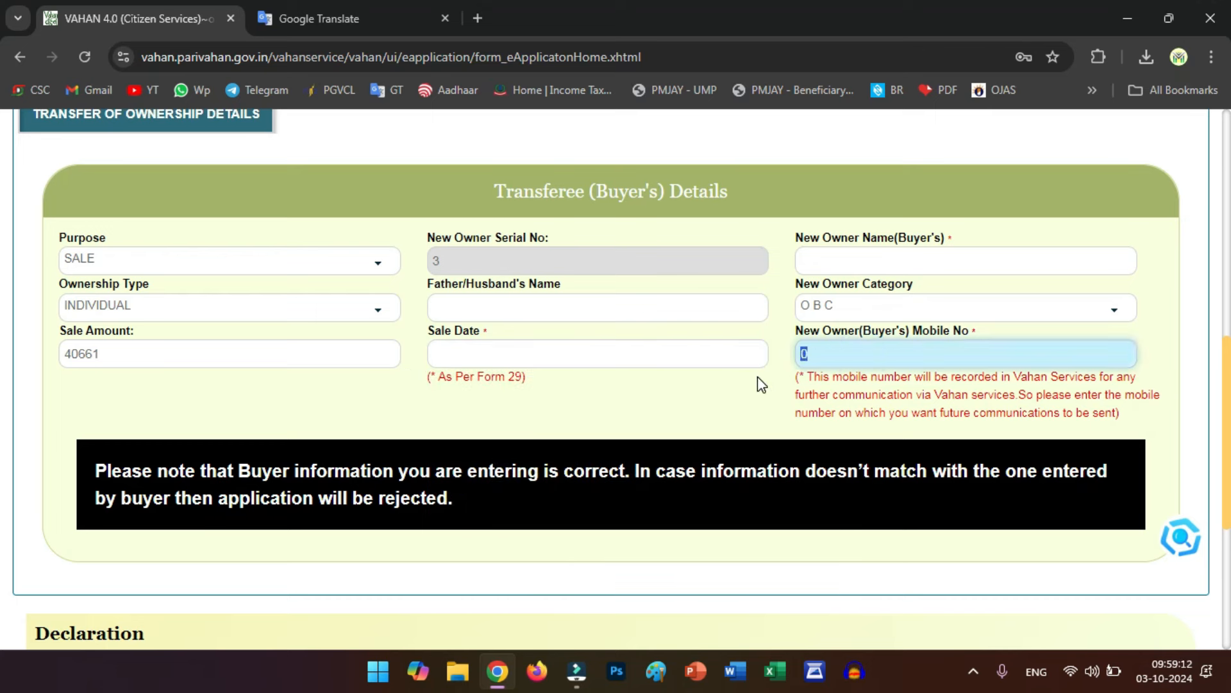
scroll(792, 361, down, 5)
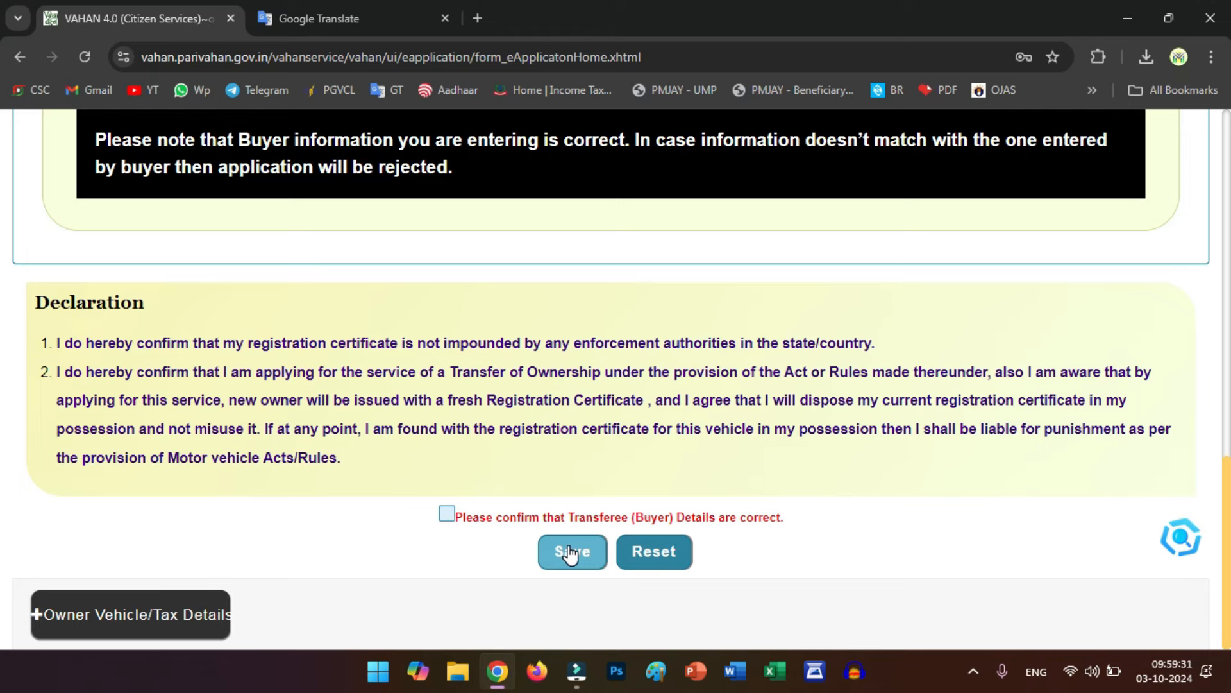
scroll(571, 554, up, 5)
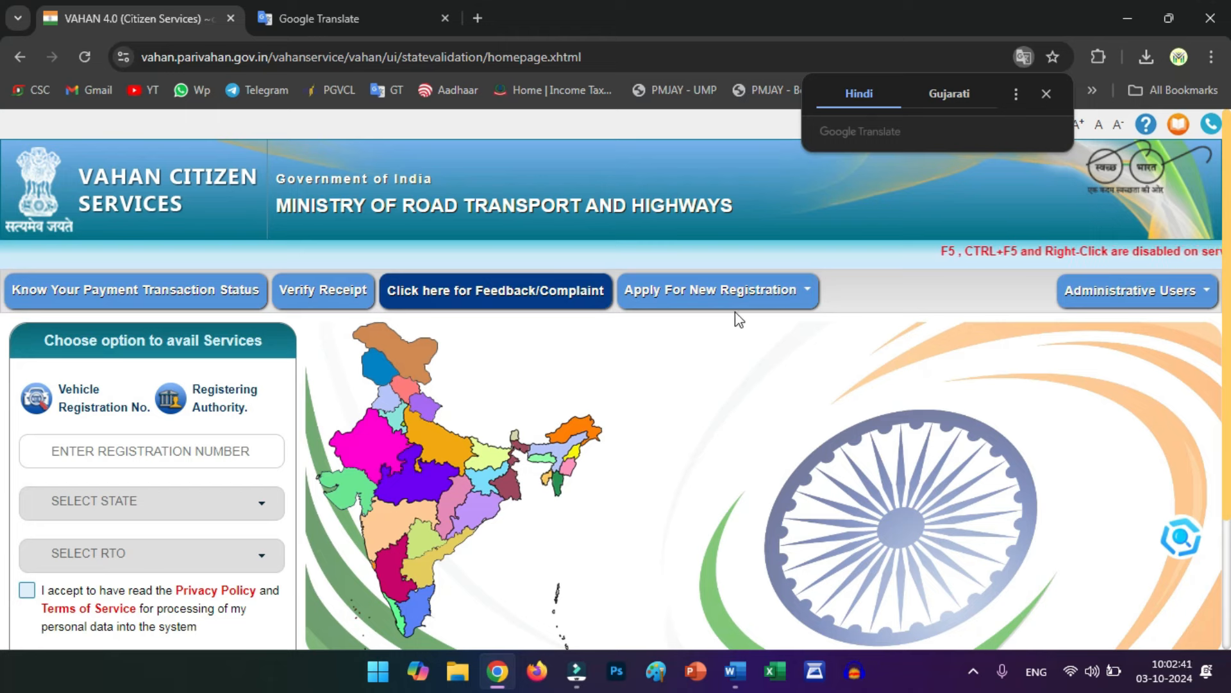
Dismiss the translation prompt, choose access by Vehicle Registration No. and proceed to the vehicle's online services with its registration number
click(1043, 95)
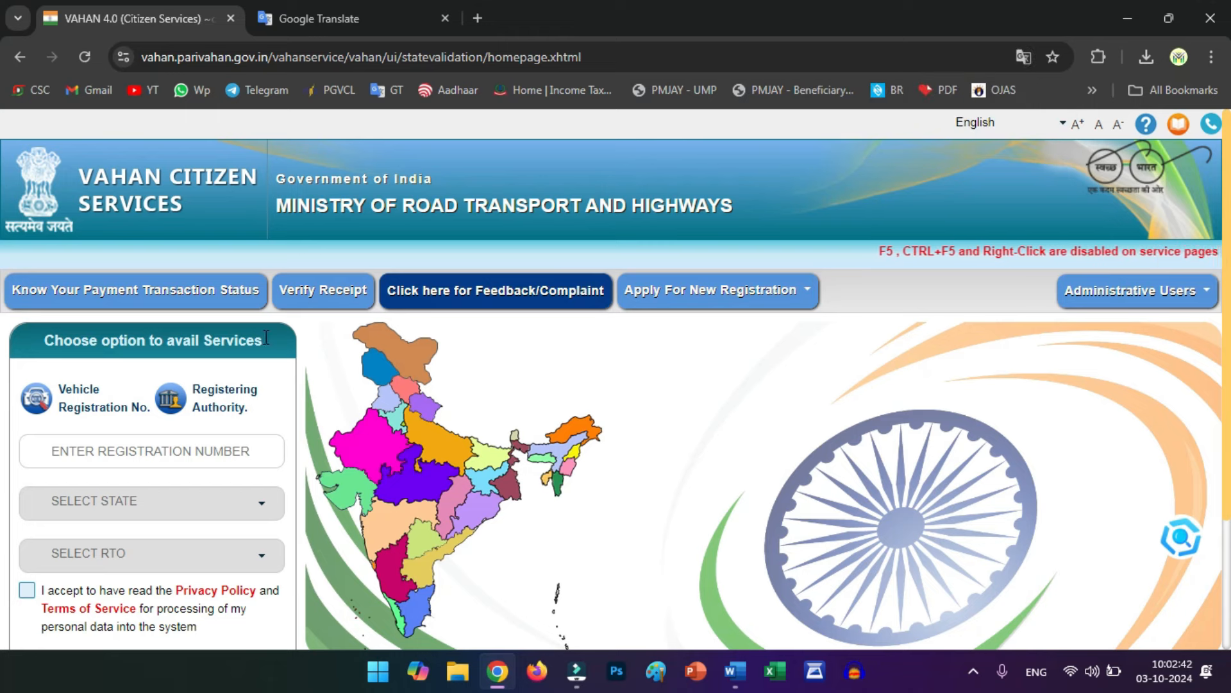
click(88, 415)
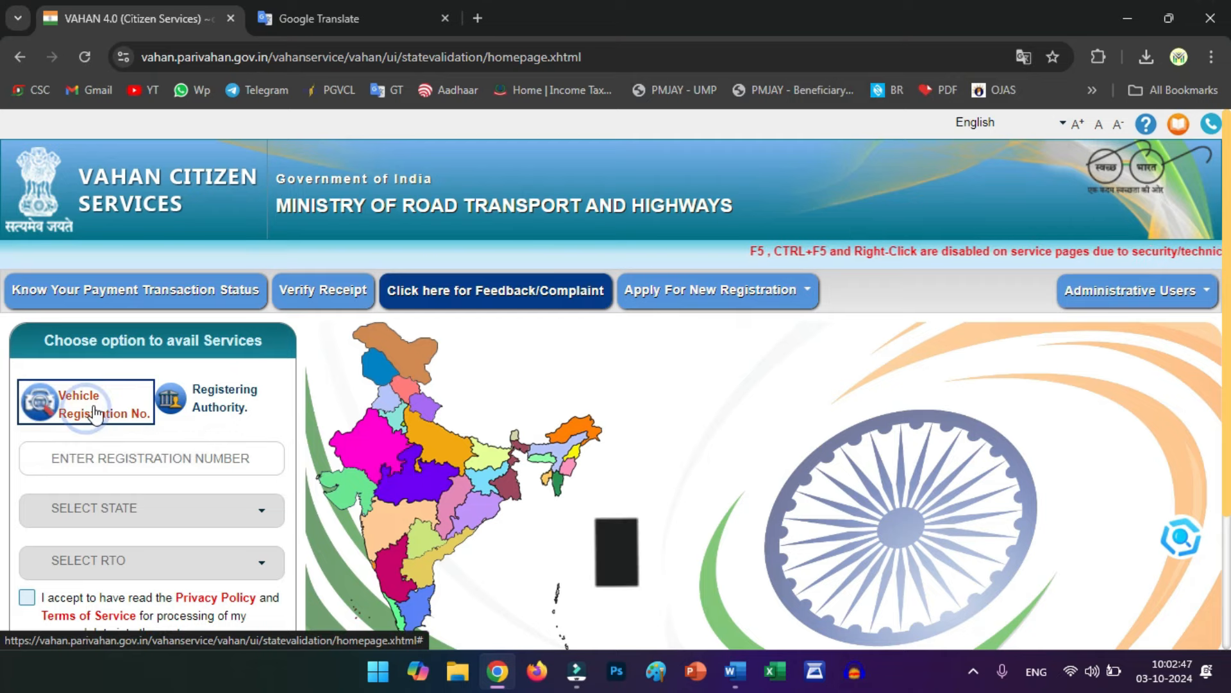
scroll(120, 387, down, 1)
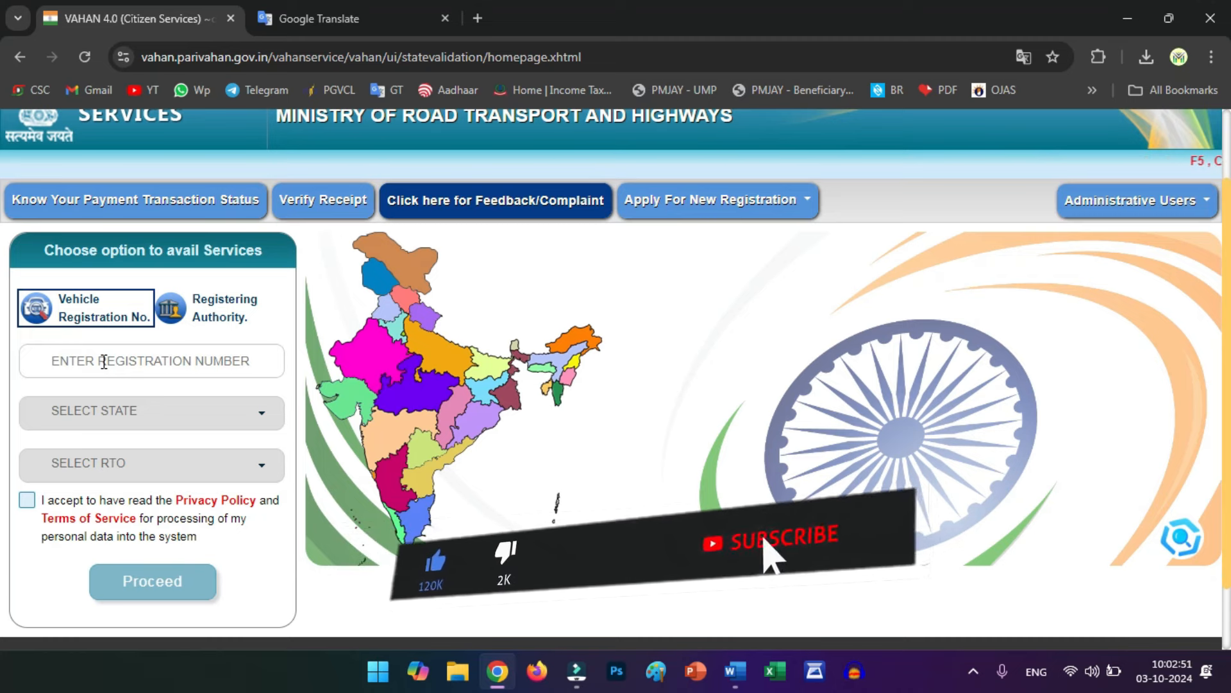
click(104, 362)
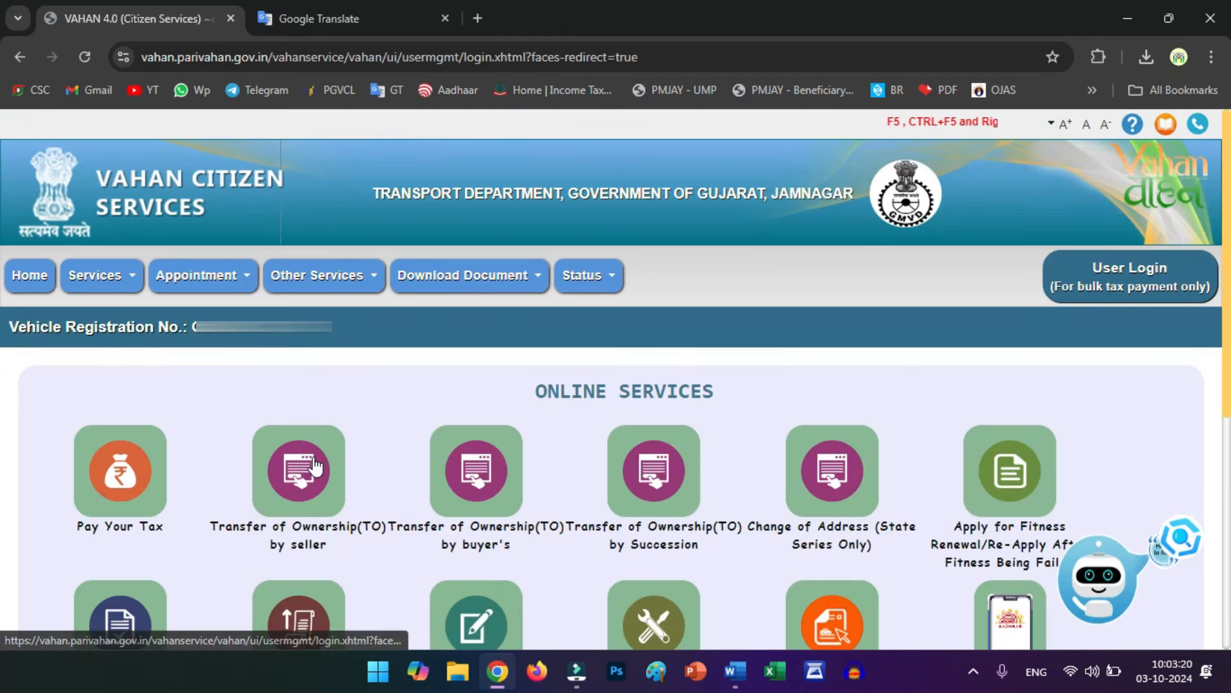
Look through the RC Related Services for Transfer of Ownership by sale and open the Transfer of Ownership application by buyer
scroll(314, 489, down, 2)
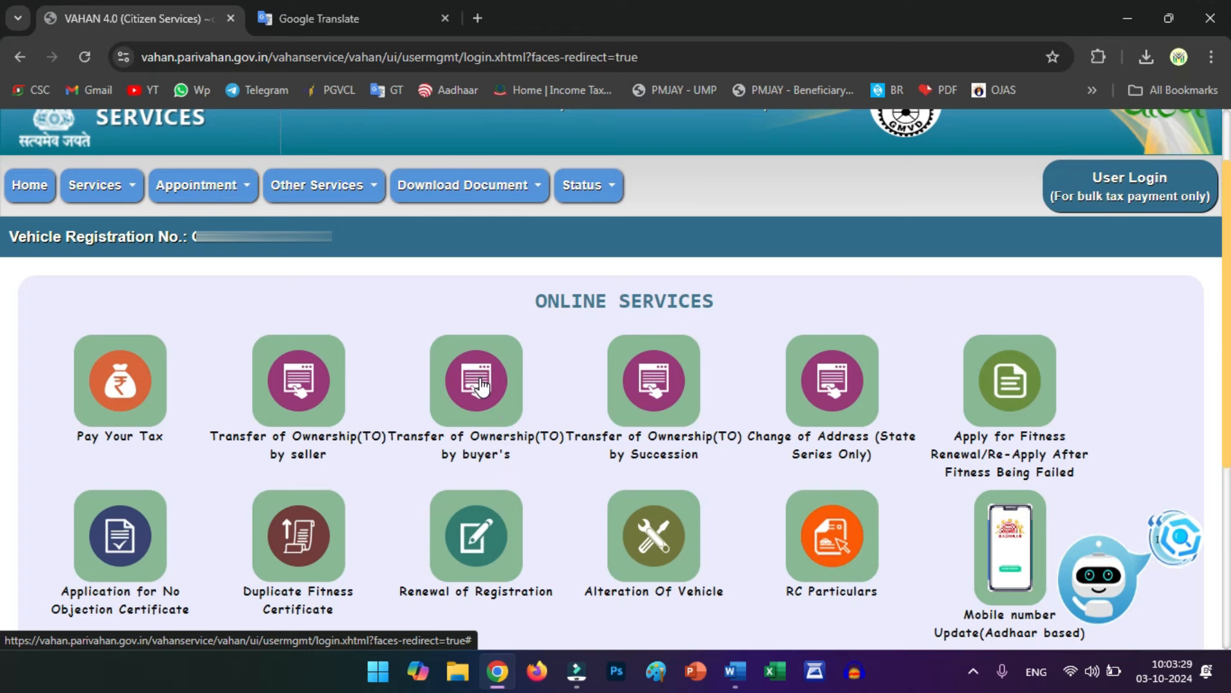
click(103, 185)
mouse_move(150, 230)
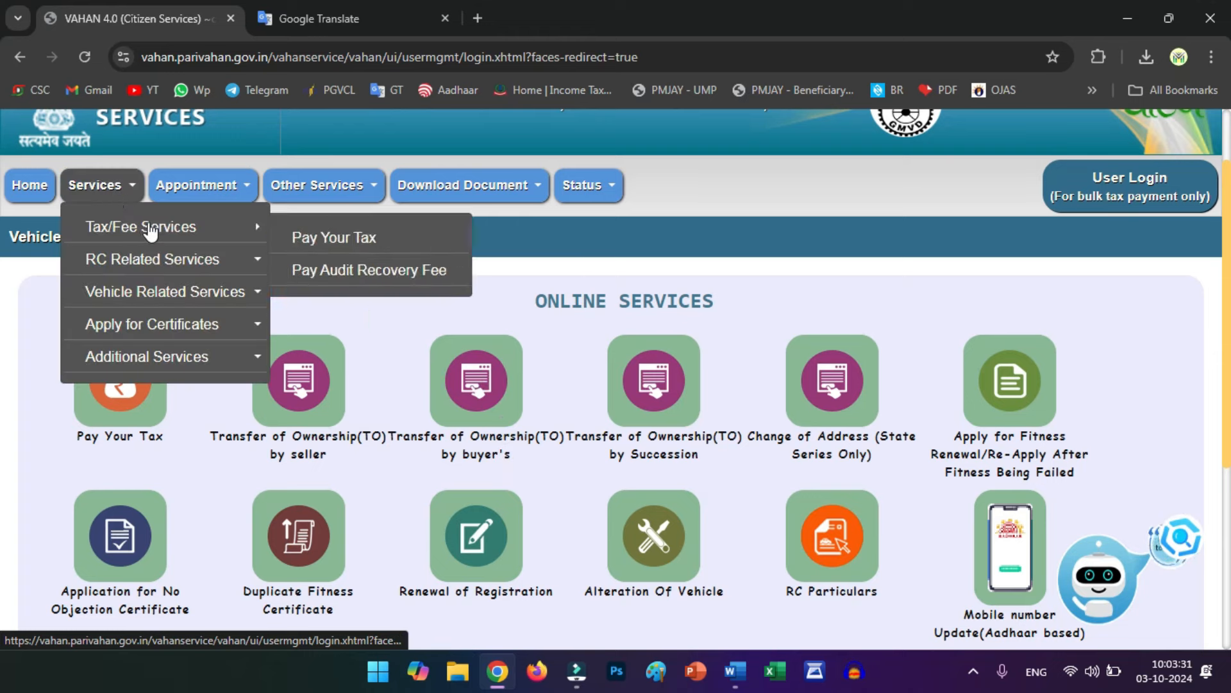
mouse_move(167, 260)
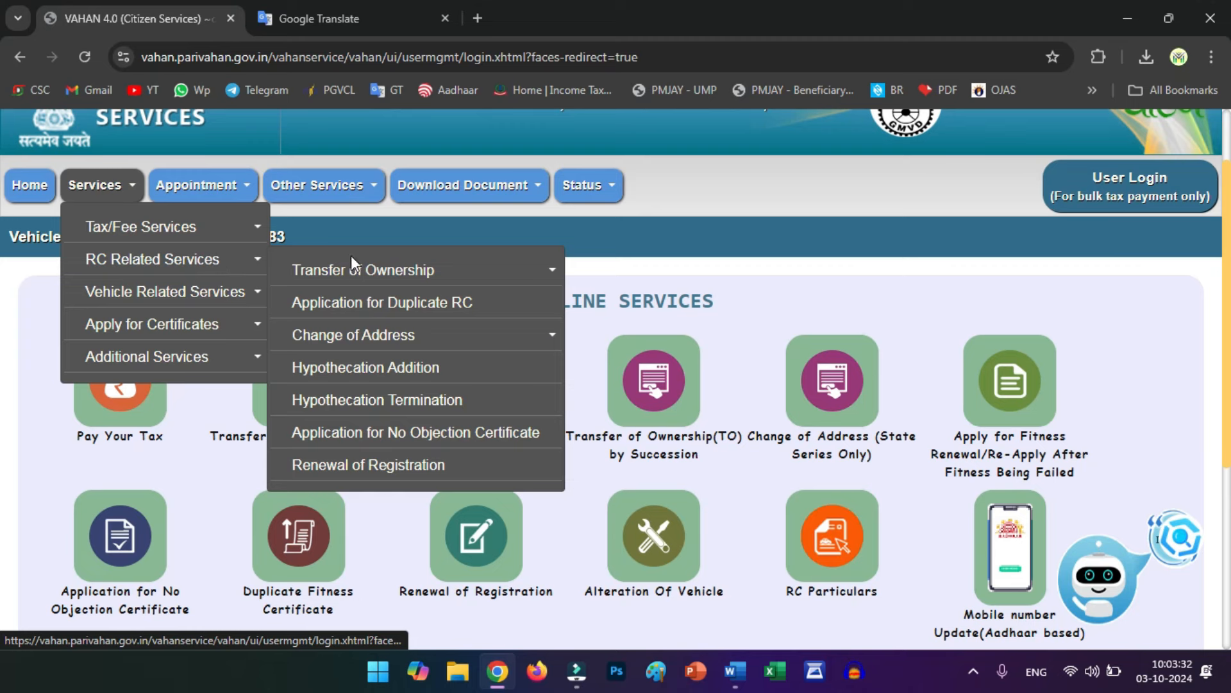
mouse_move(360, 274)
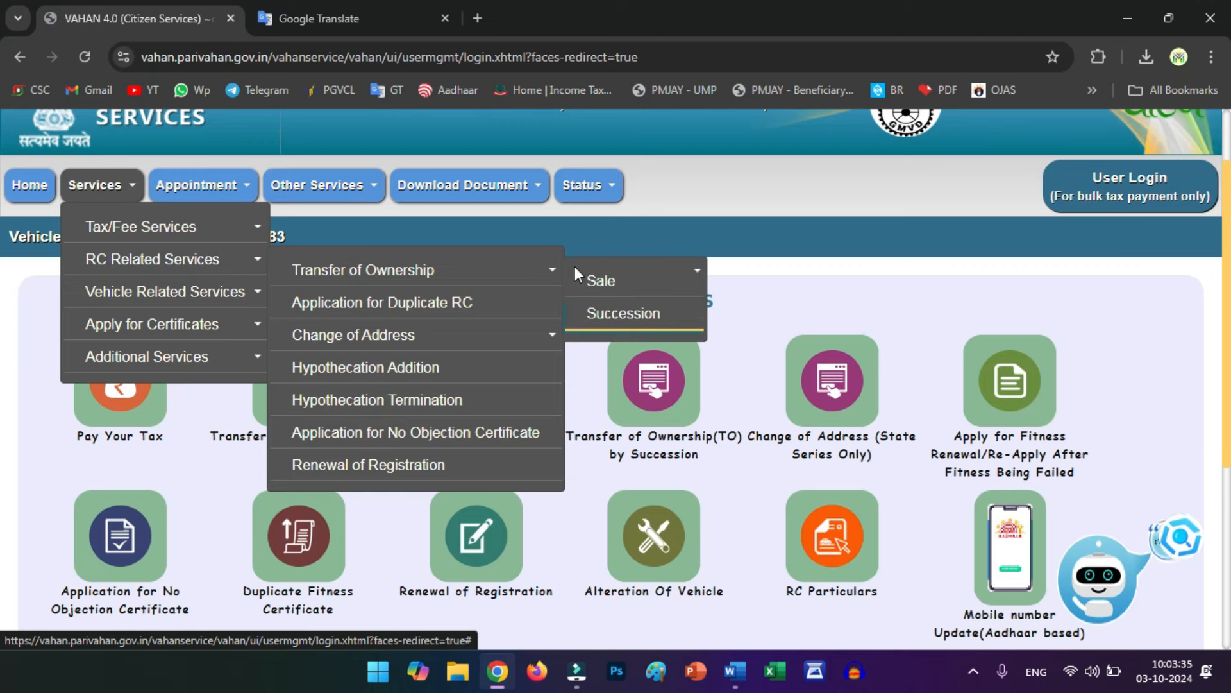
mouse_move(632, 280)
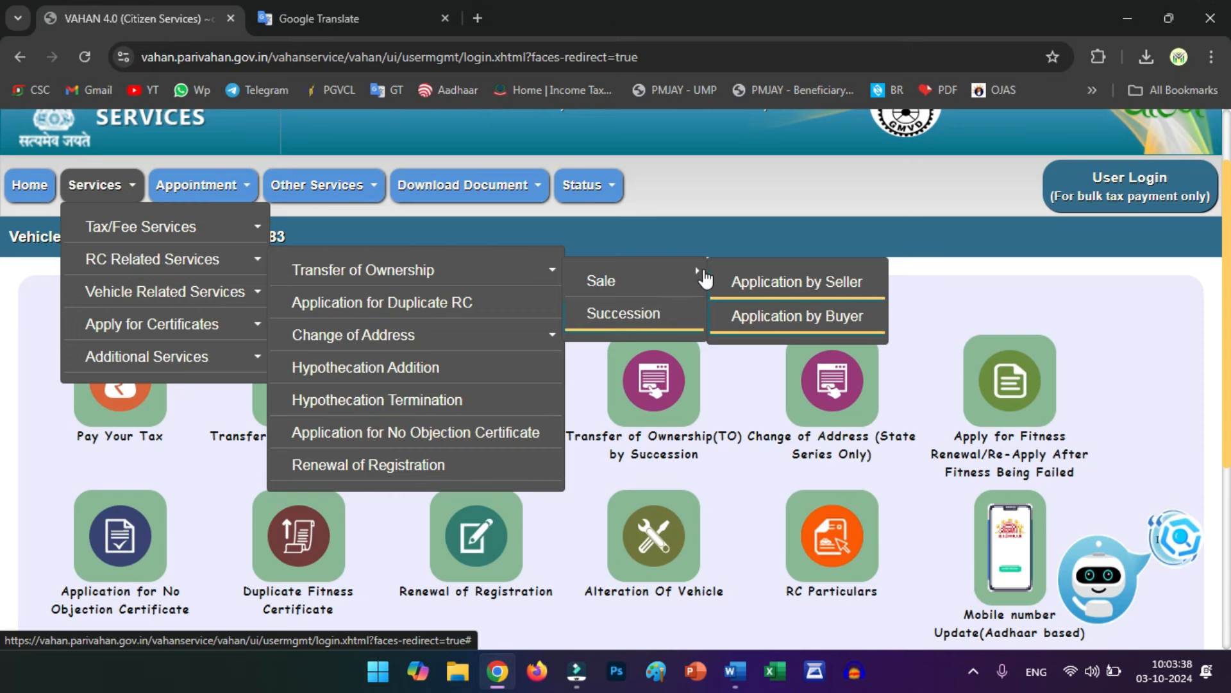
click(756, 281)
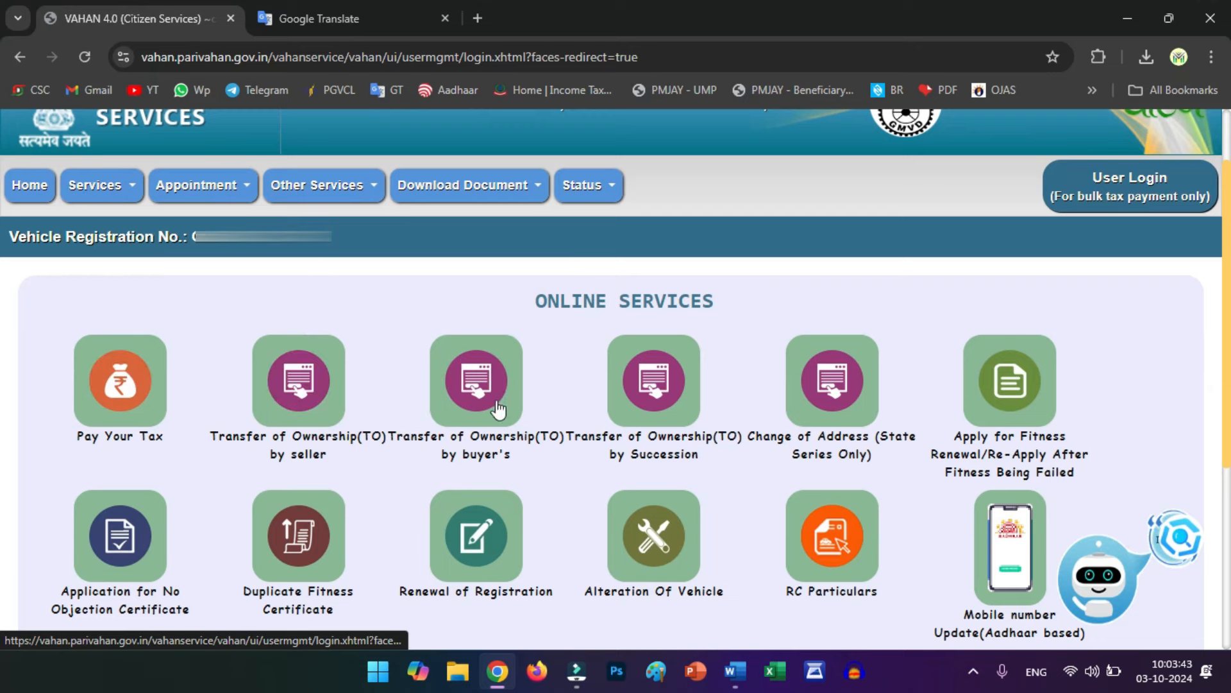
click(480, 394)
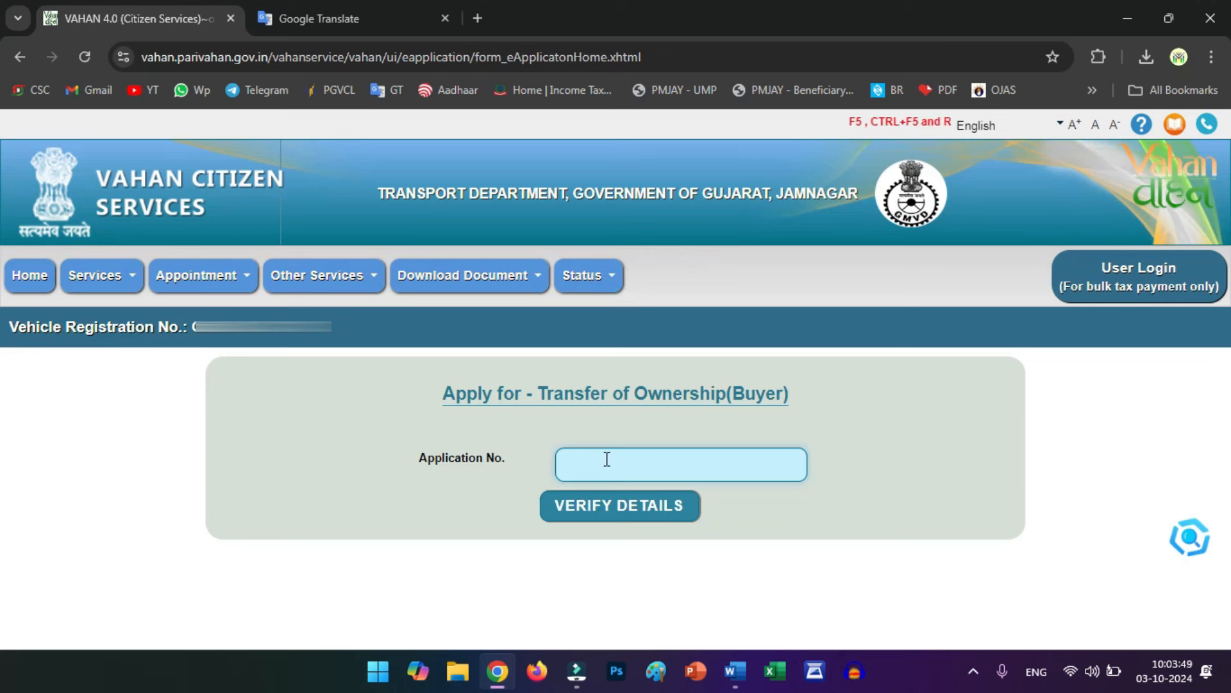
Verify the application number and authenticate the buyer with the OTP generated for the buyer's mobile number
click(602, 464)
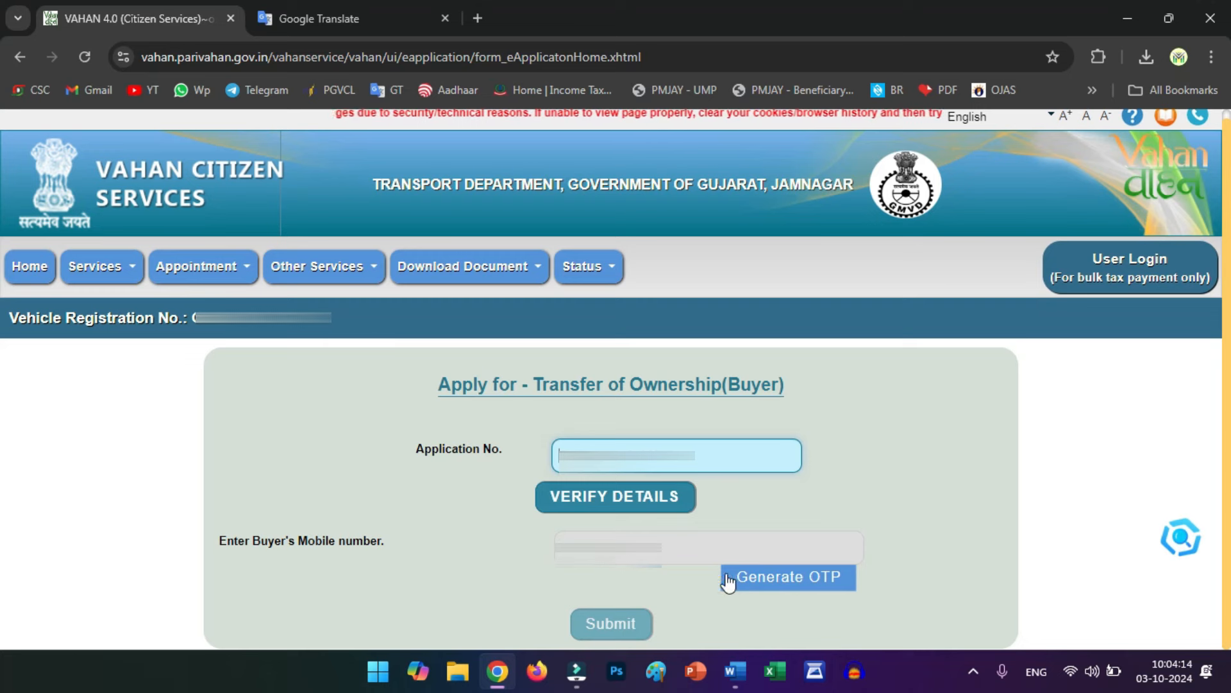
click(751, 574)
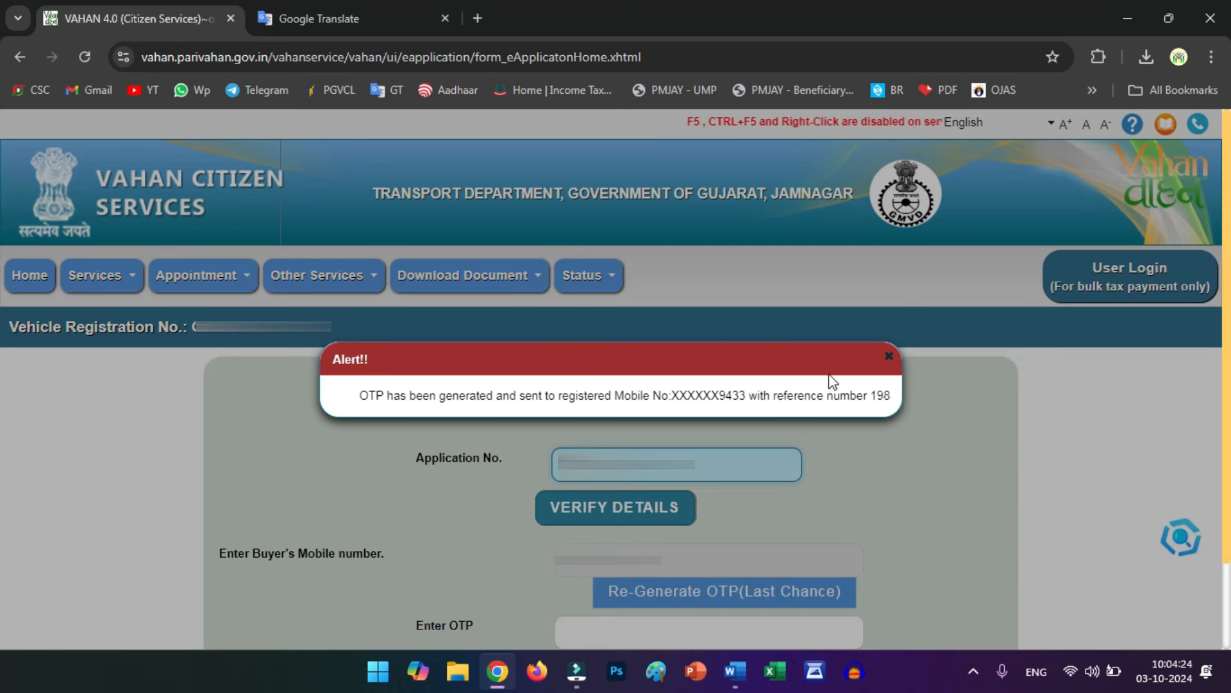
click(889, 356)
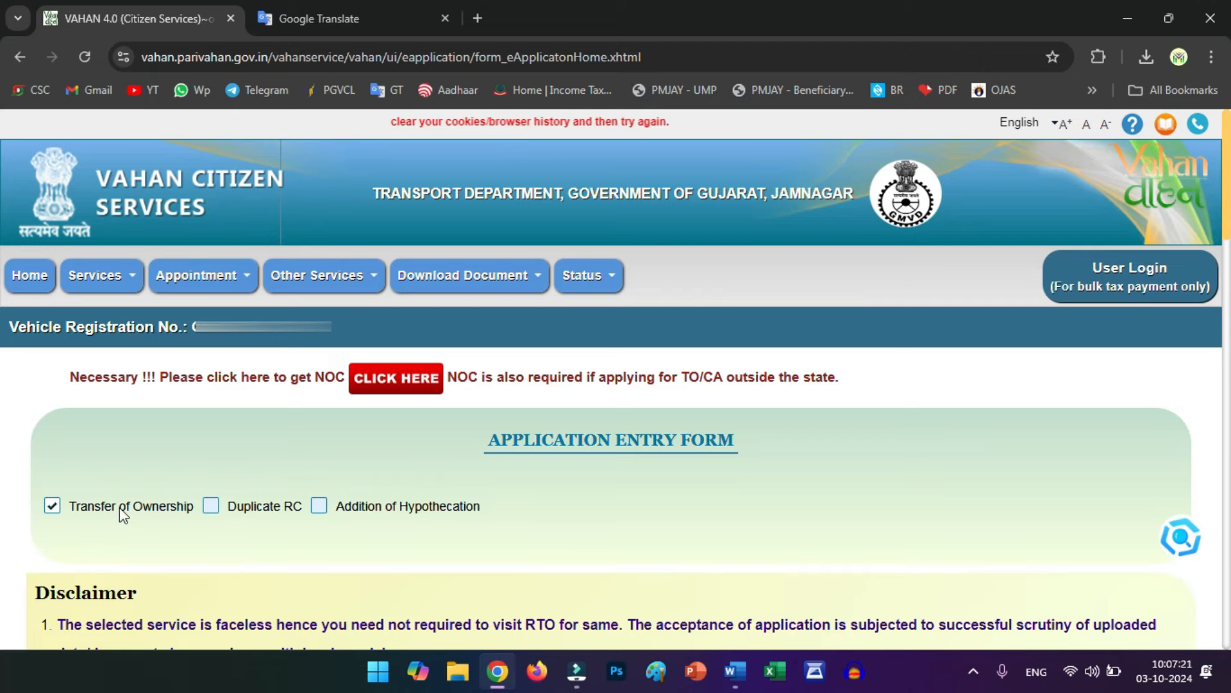
Choose Yes for Add Nominee Details in the Transfer of Ownership Details of the buyer's application entry form
scroll(124, 515, down, 7)
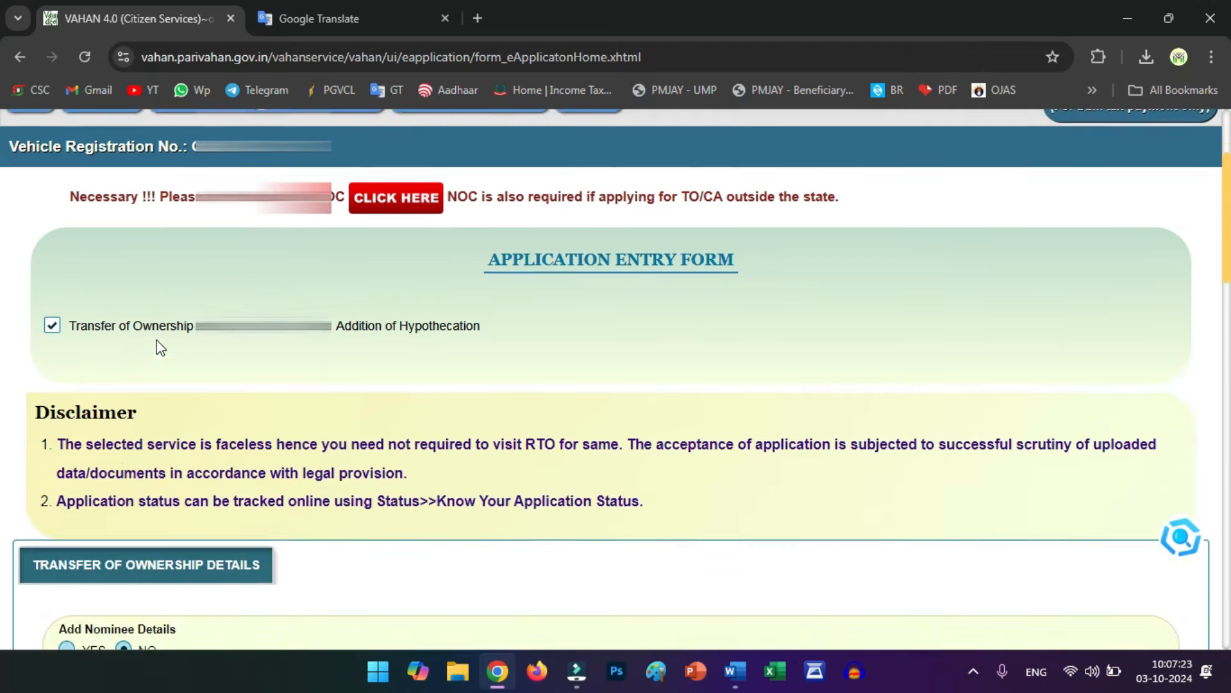
scroll(159, 348, down, 1)
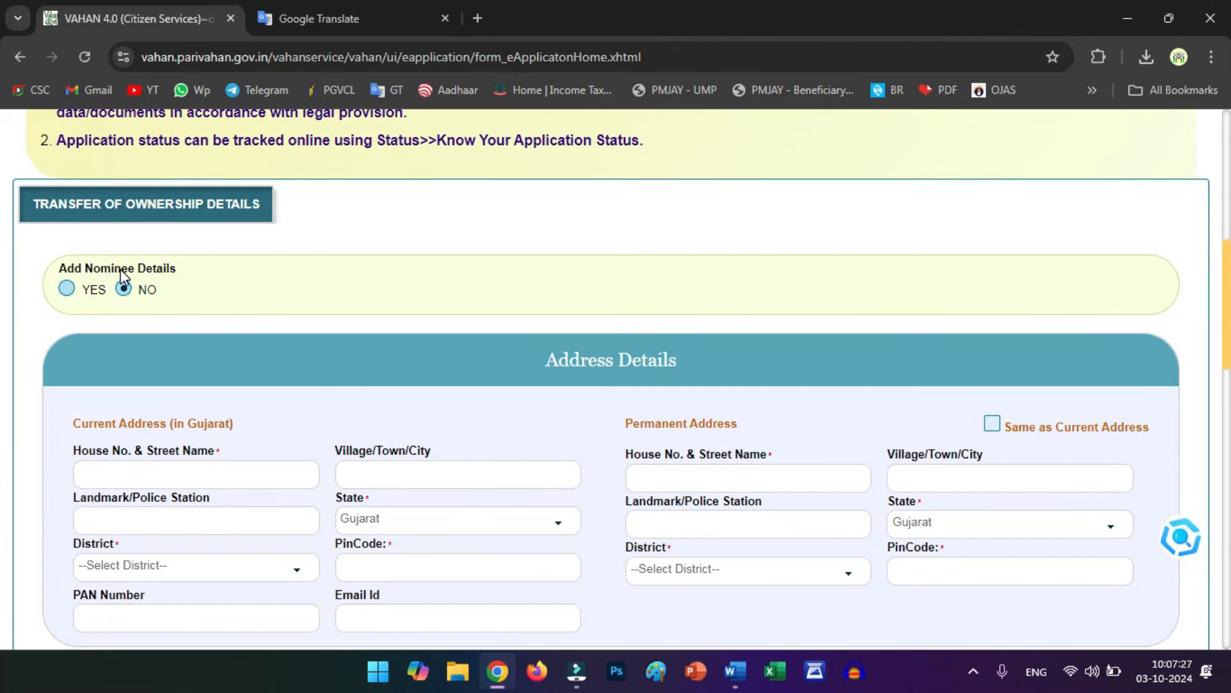
click(67, 290)
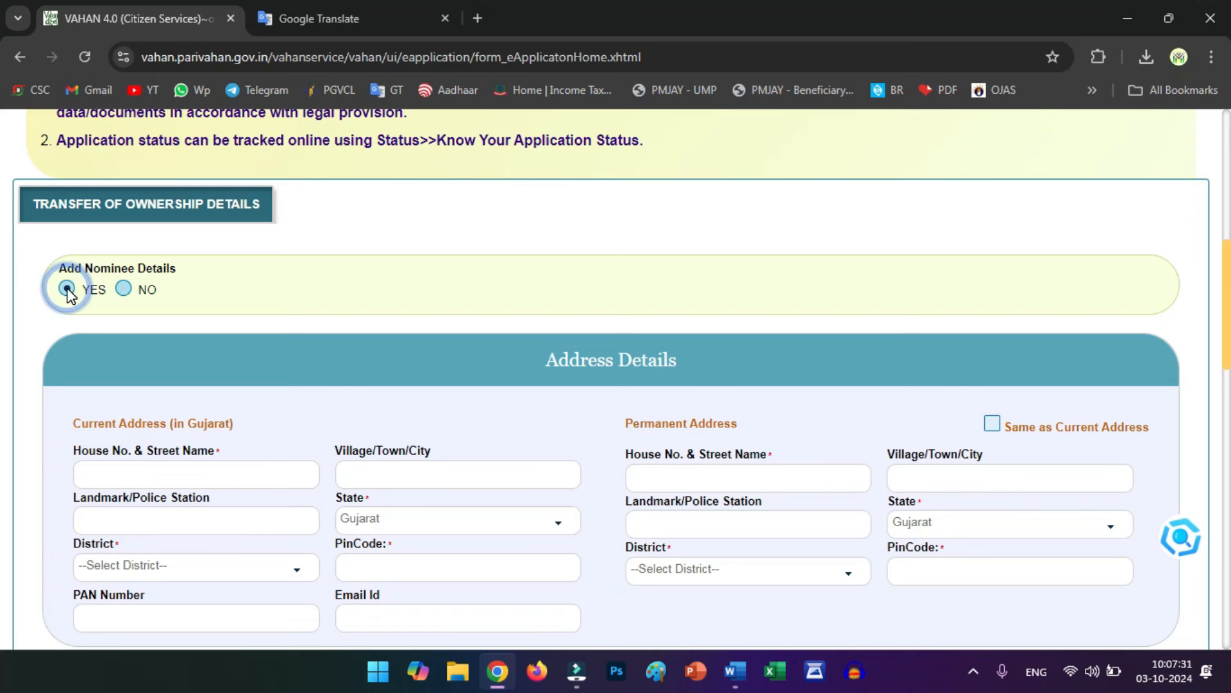
Look over the nominee name and relation options in Nominee Details and set the Nomination Date to 03-Oct-2024
click(159, 446)
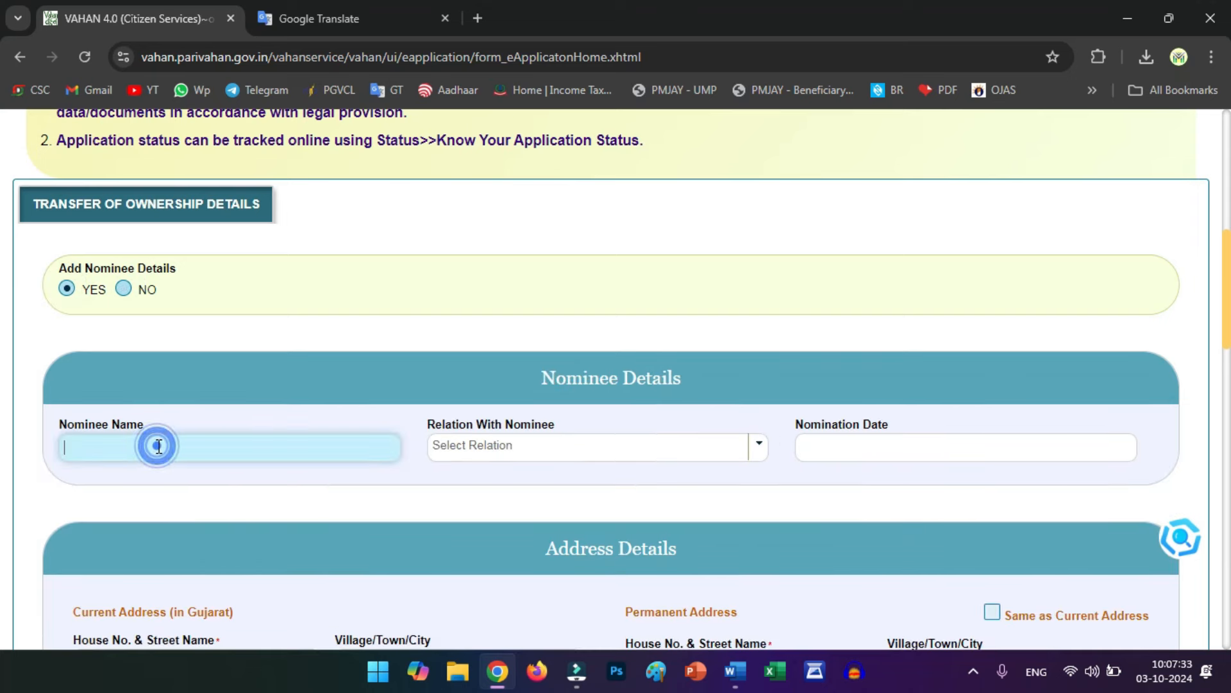
click(506, 453)
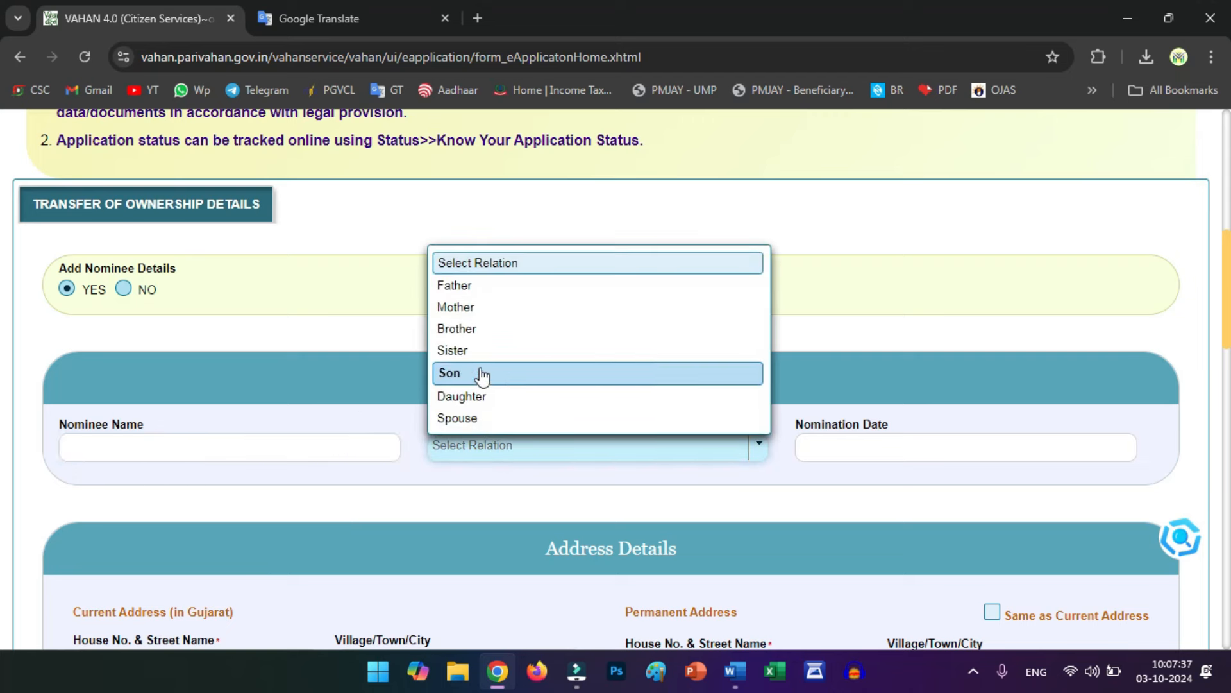
click(818, 446)
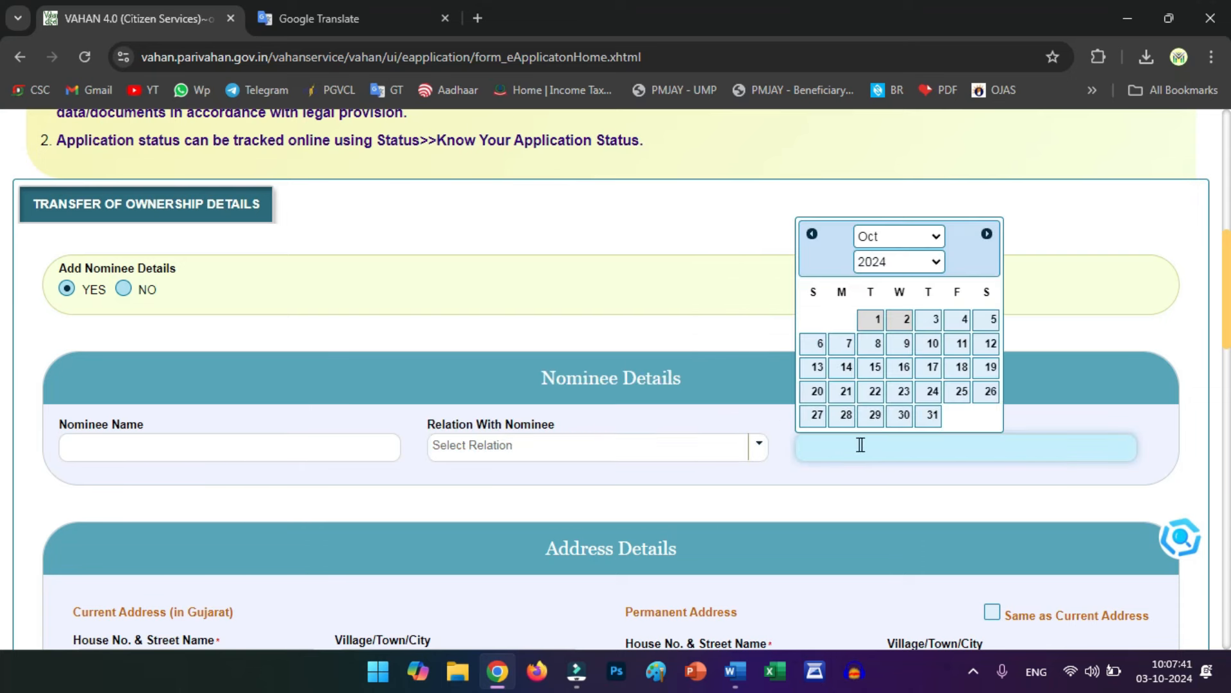
click(851, 470)
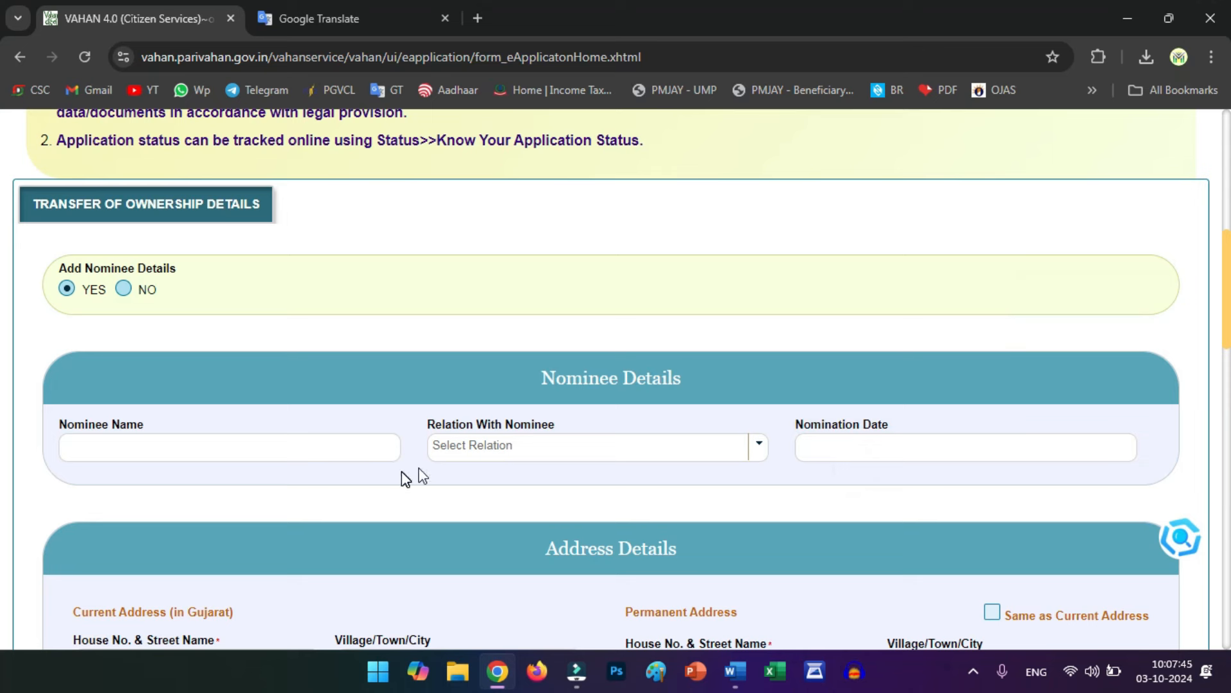
click(844, 443)
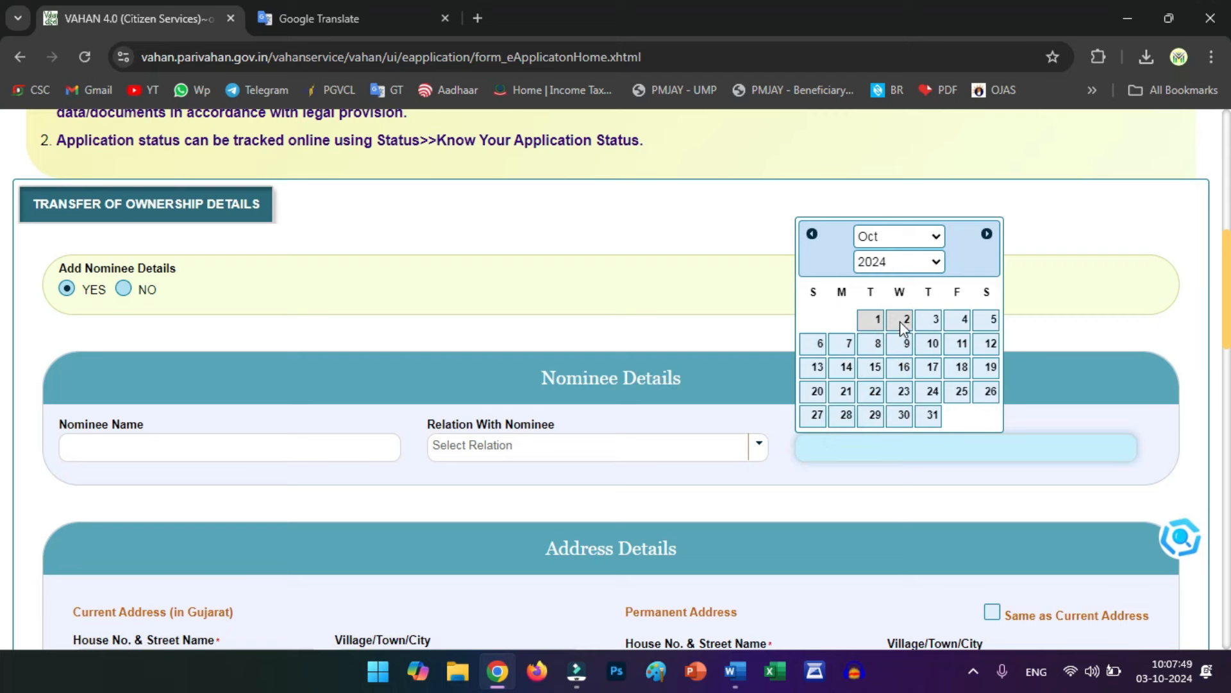
click(923, 324)
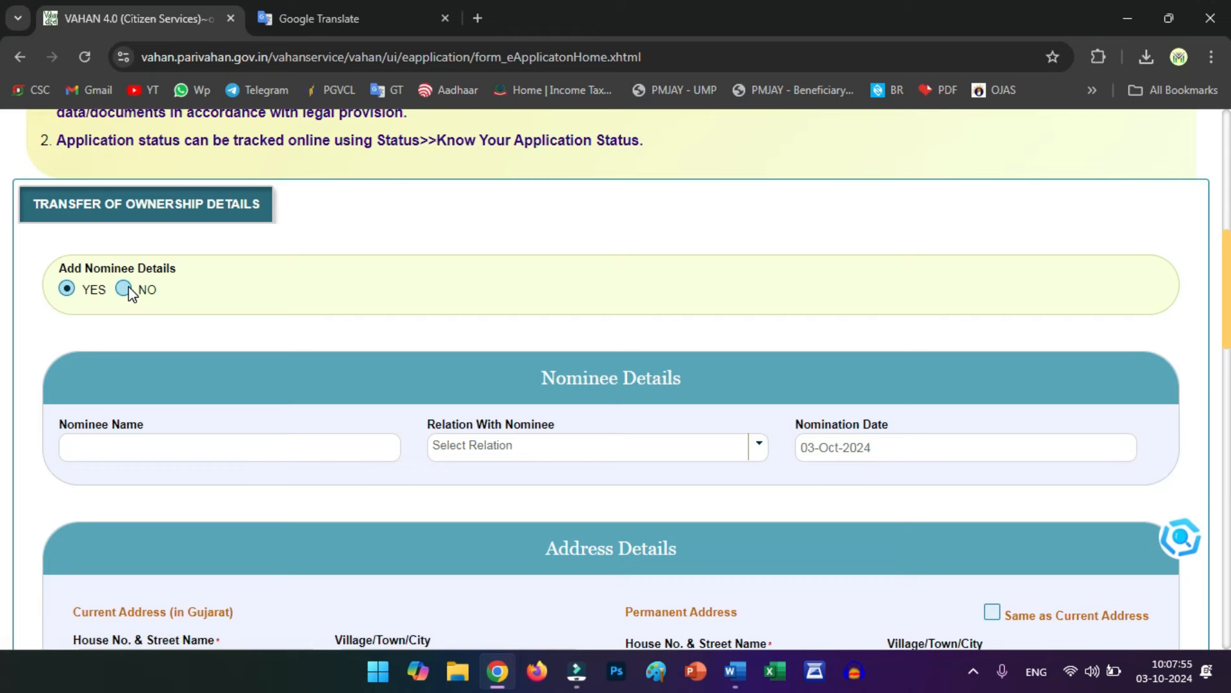
Go through the Current Address fields in Address Details and set the District to Jamnagar
scroll(277, 367, down, 5)
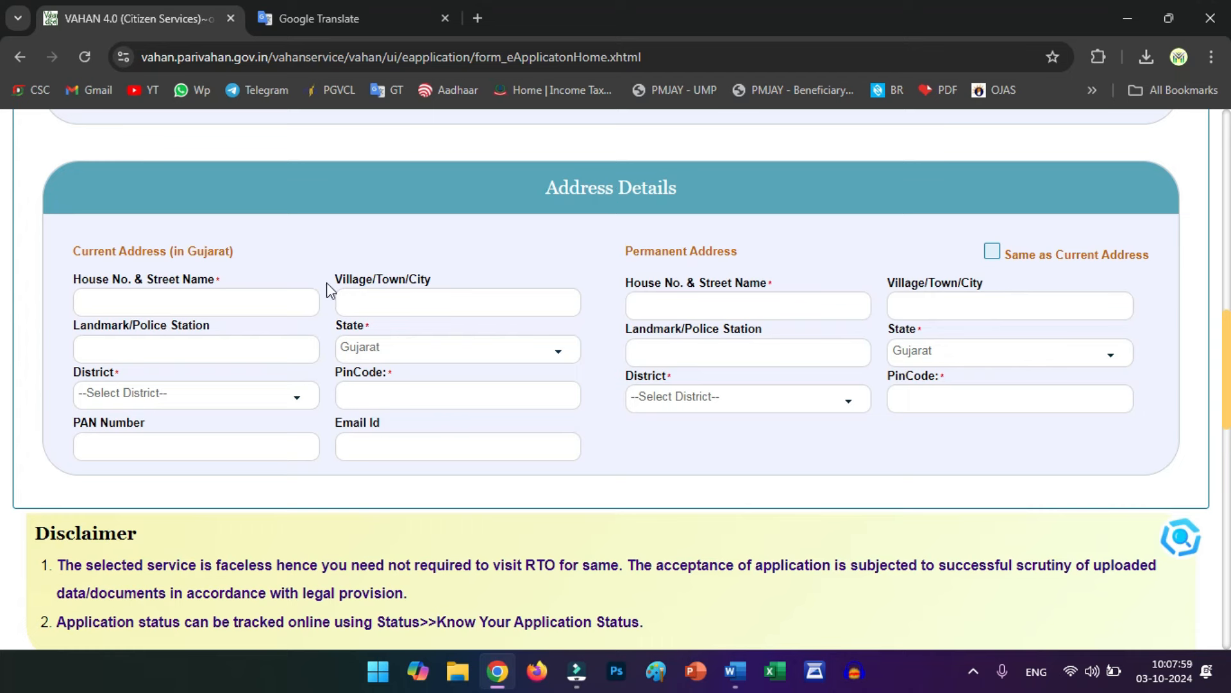
click(155, 297)
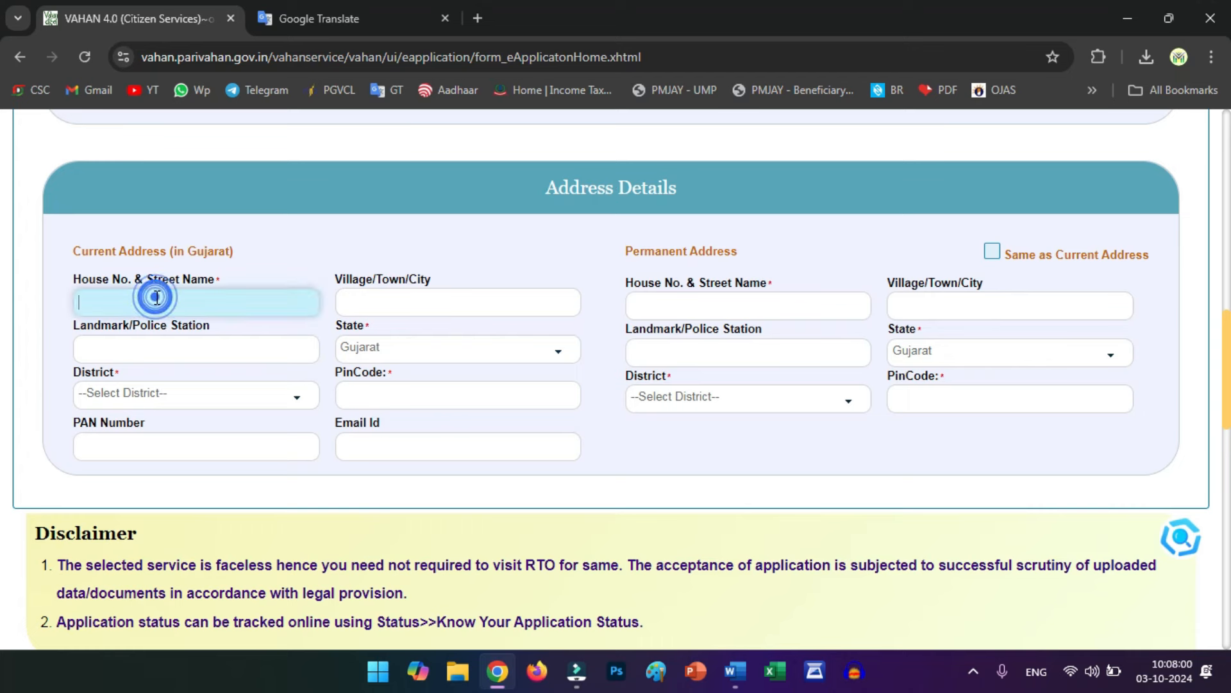
click(384, 301)
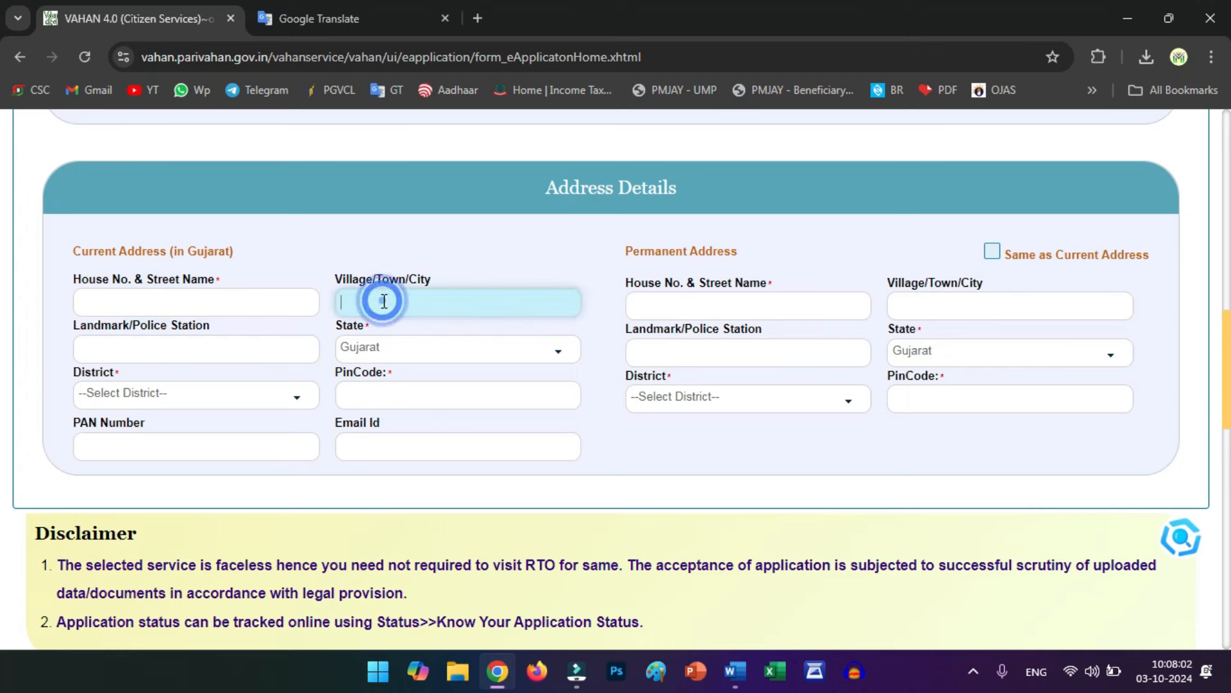
click(194, 355)
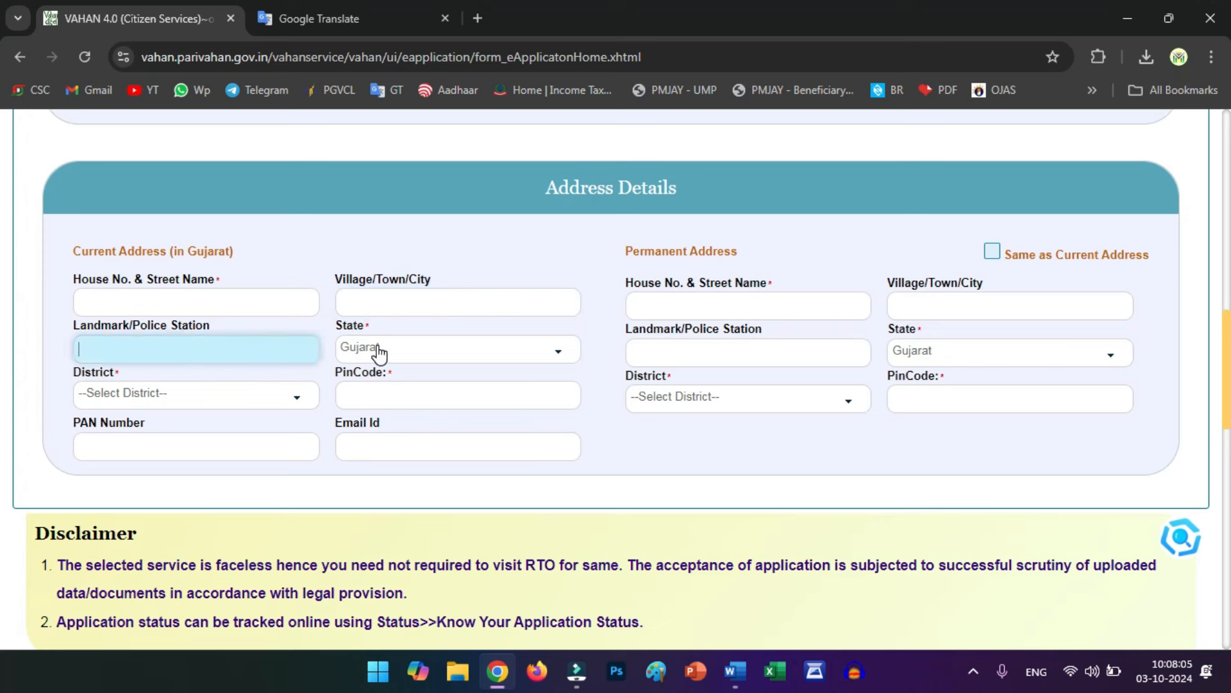
click(269, 405)
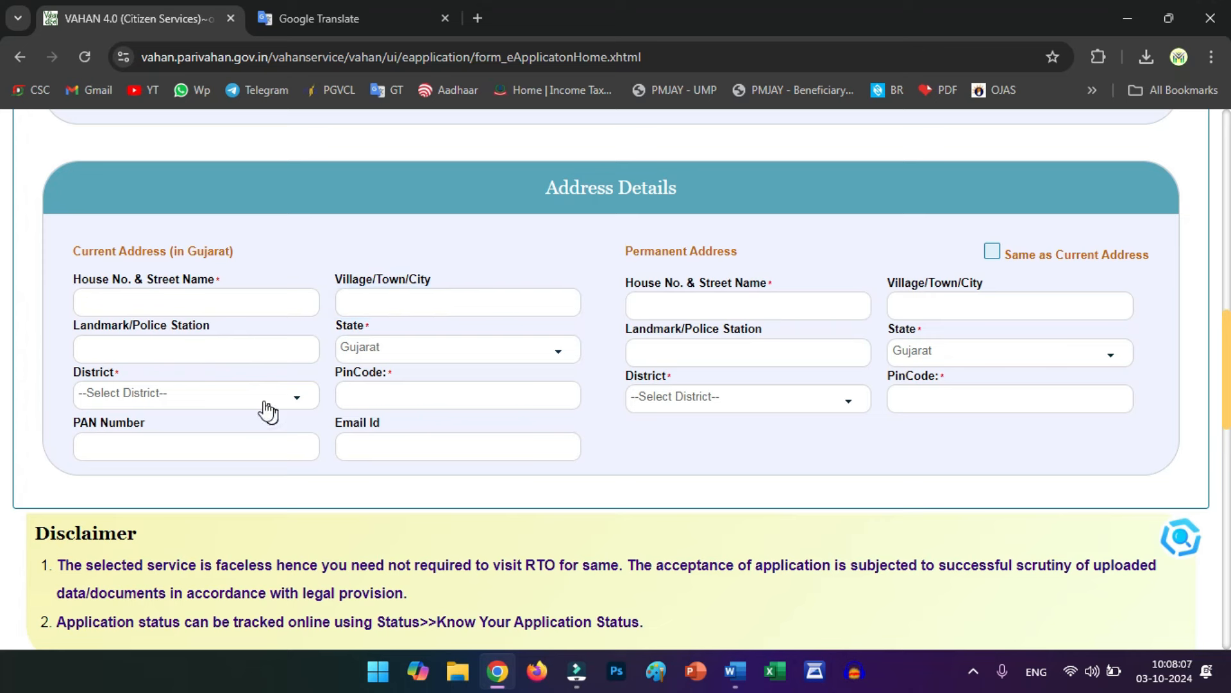
click(232, 396)
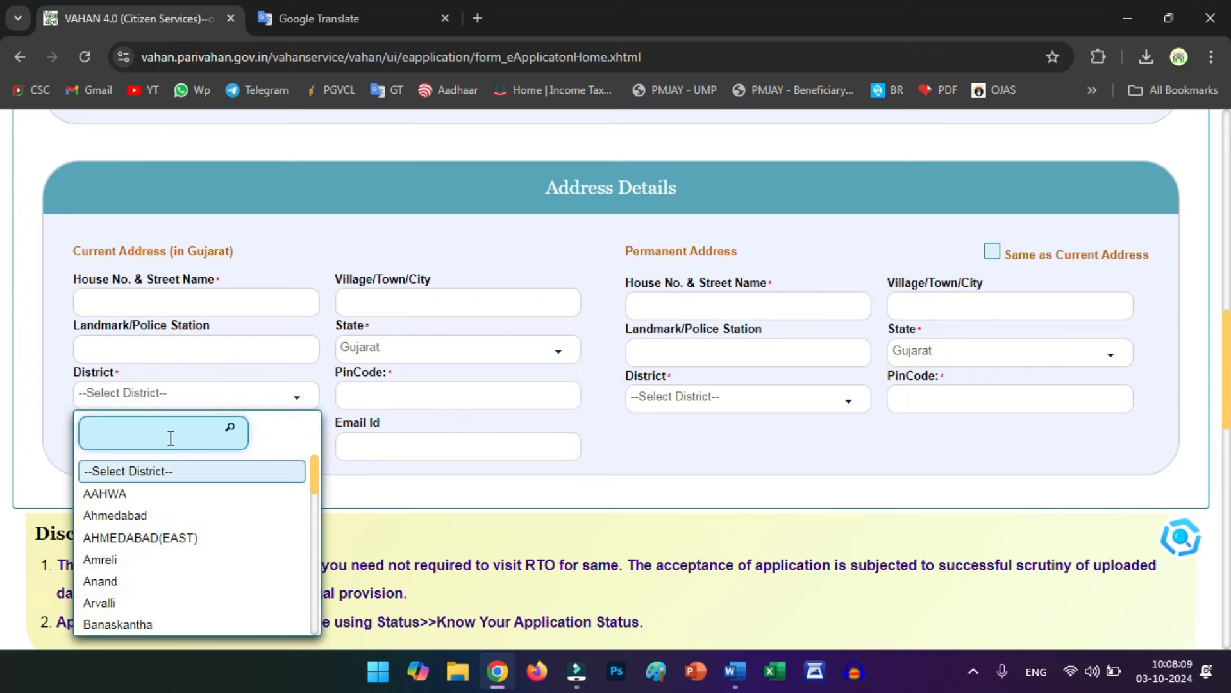
text(JAMNAGA)
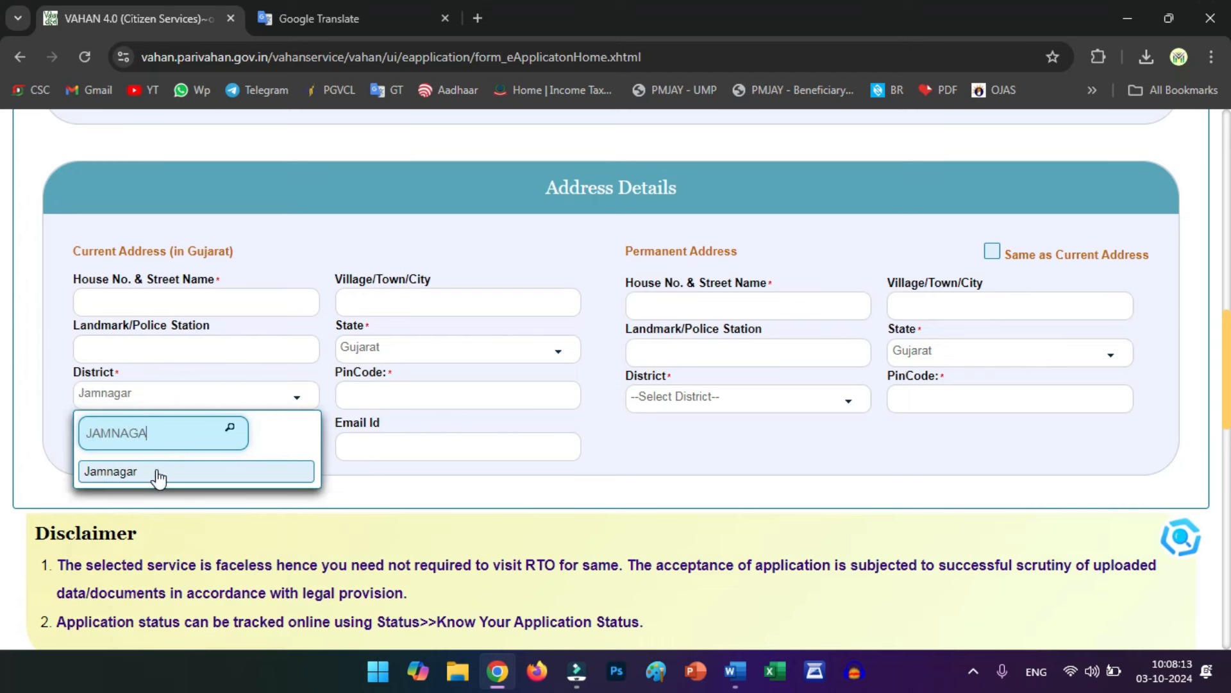
click(157, 471)
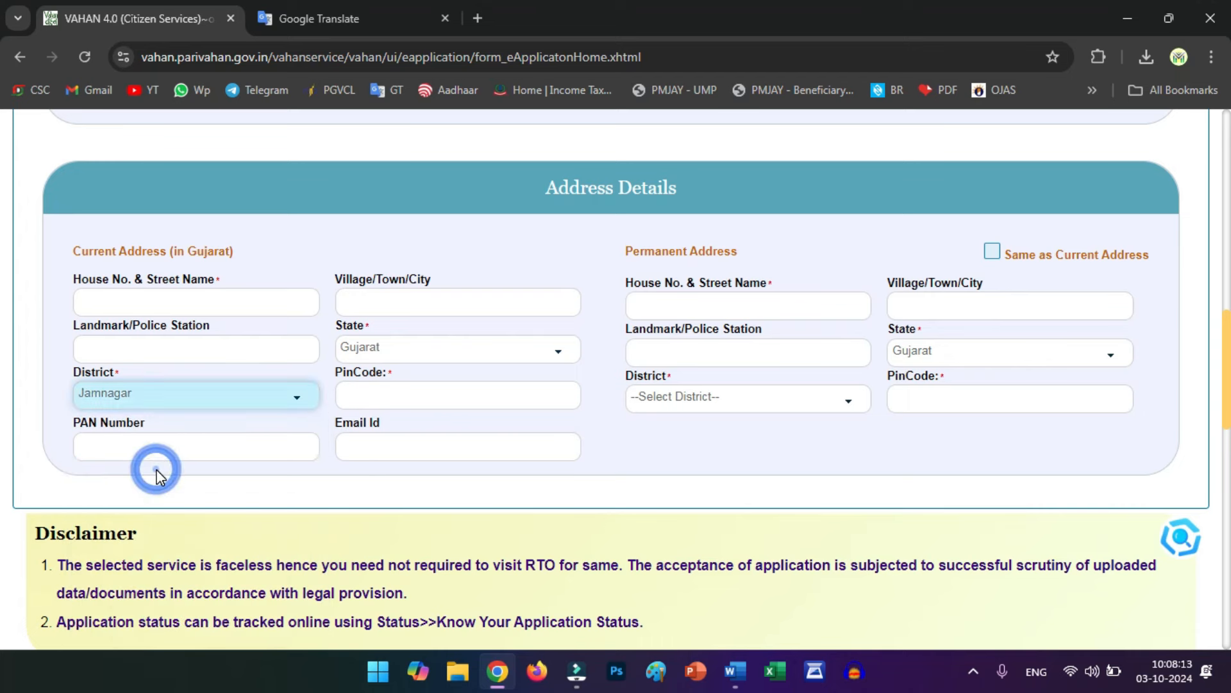
click(361, 391)
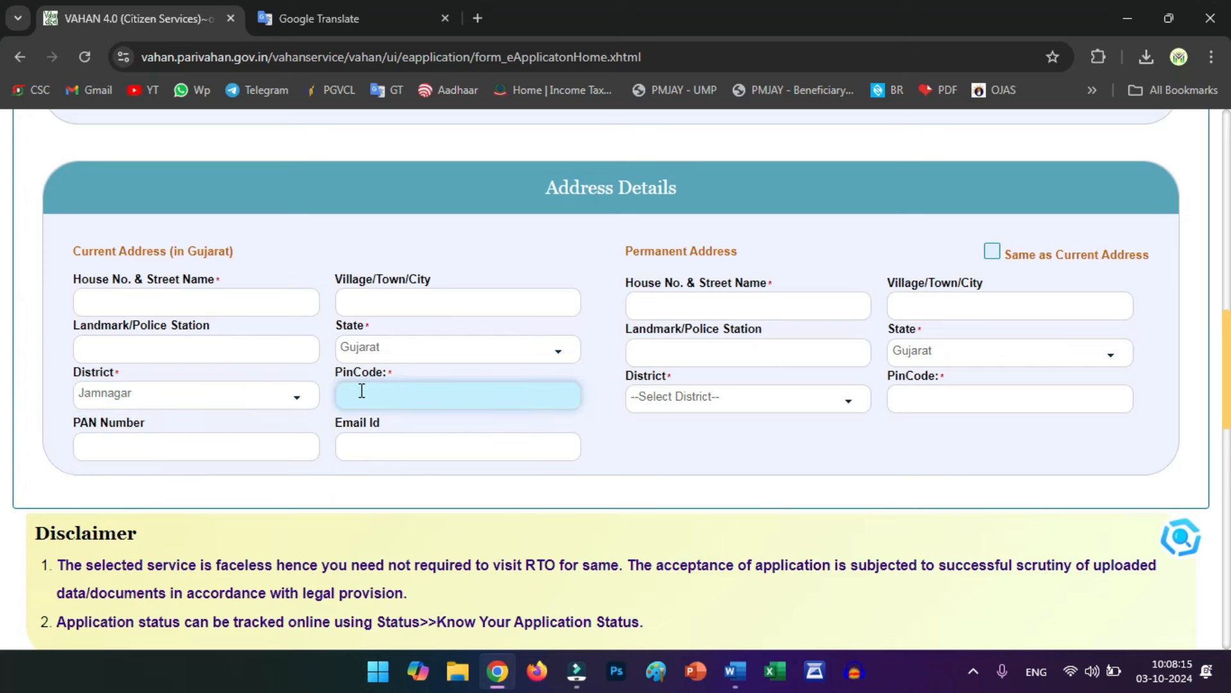
click(189, 453)
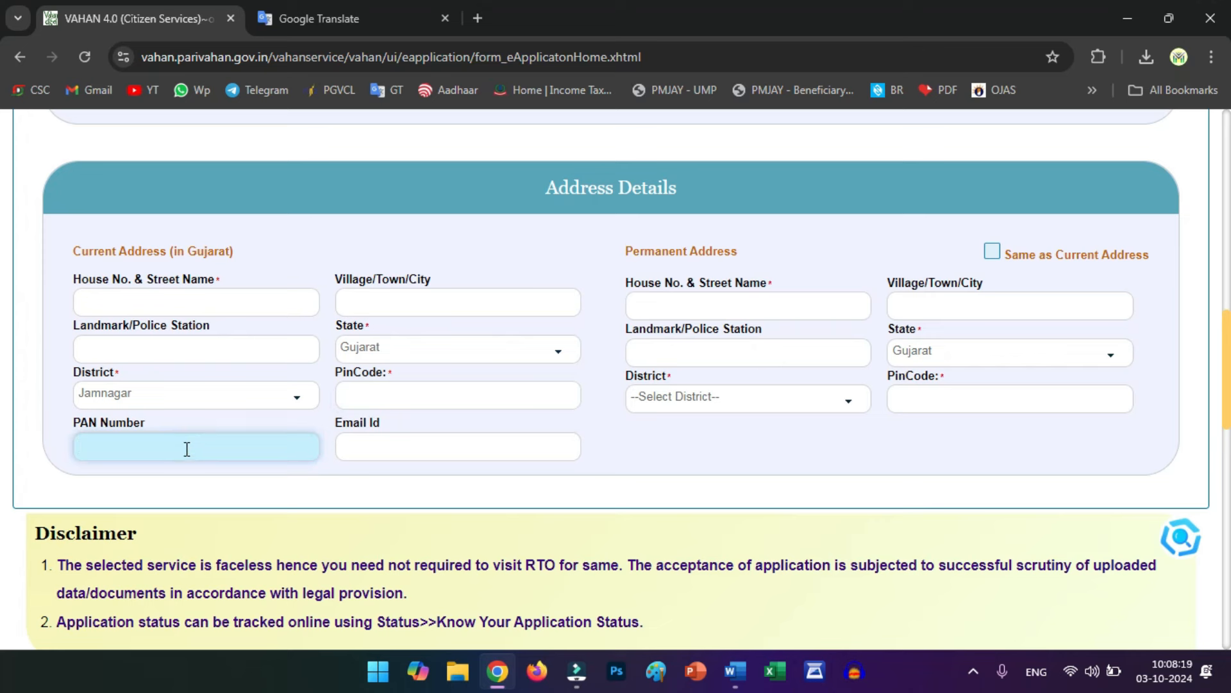
click(371, 435)
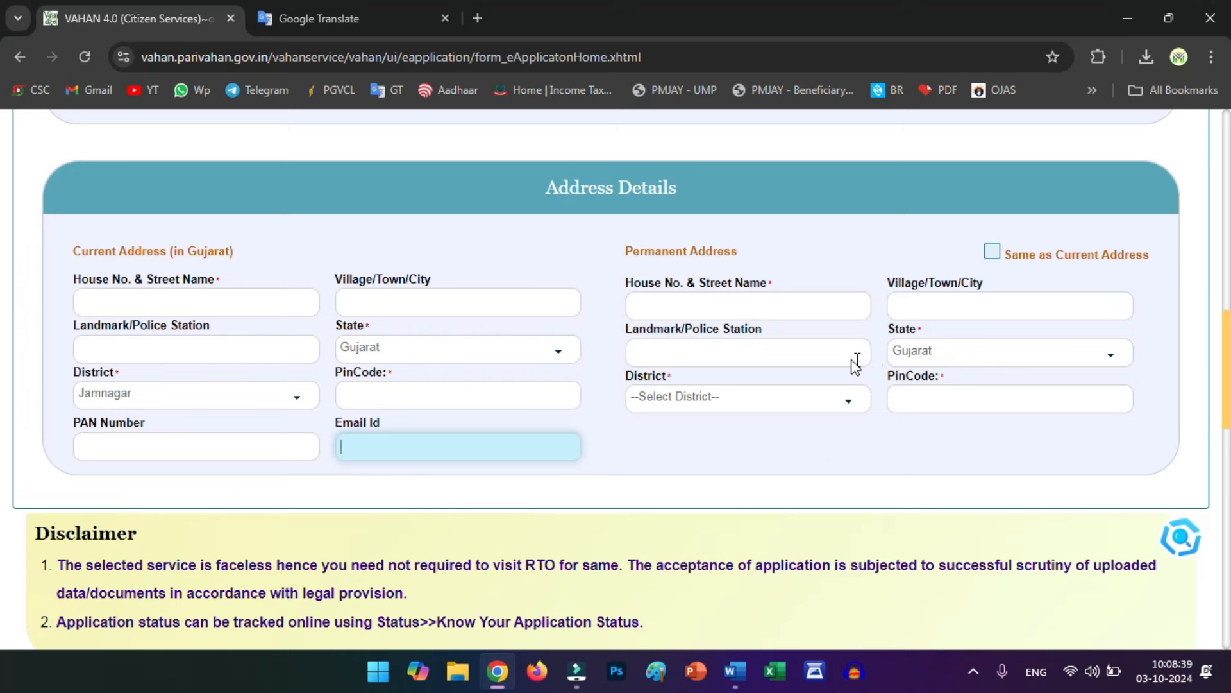
Choose JAMNAGAR as the RTO to submit the application to
scroll(853, 364, down, 5)
click(679, 370)
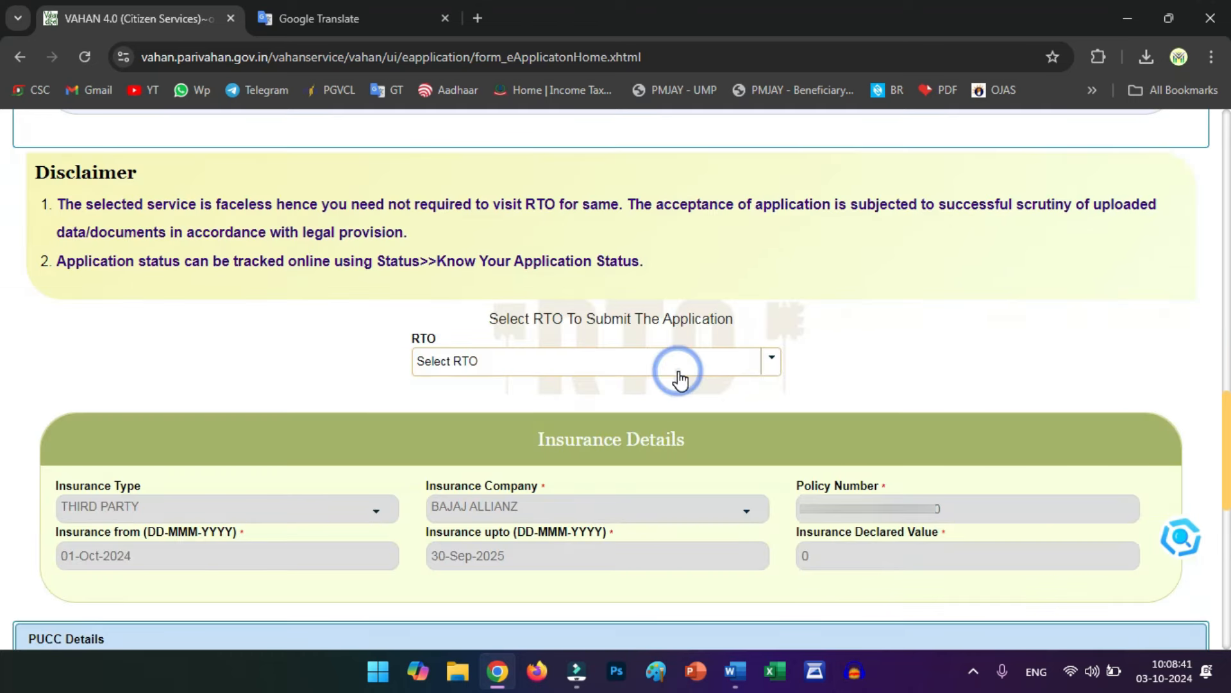
click(769, 358)
text(JAMN)
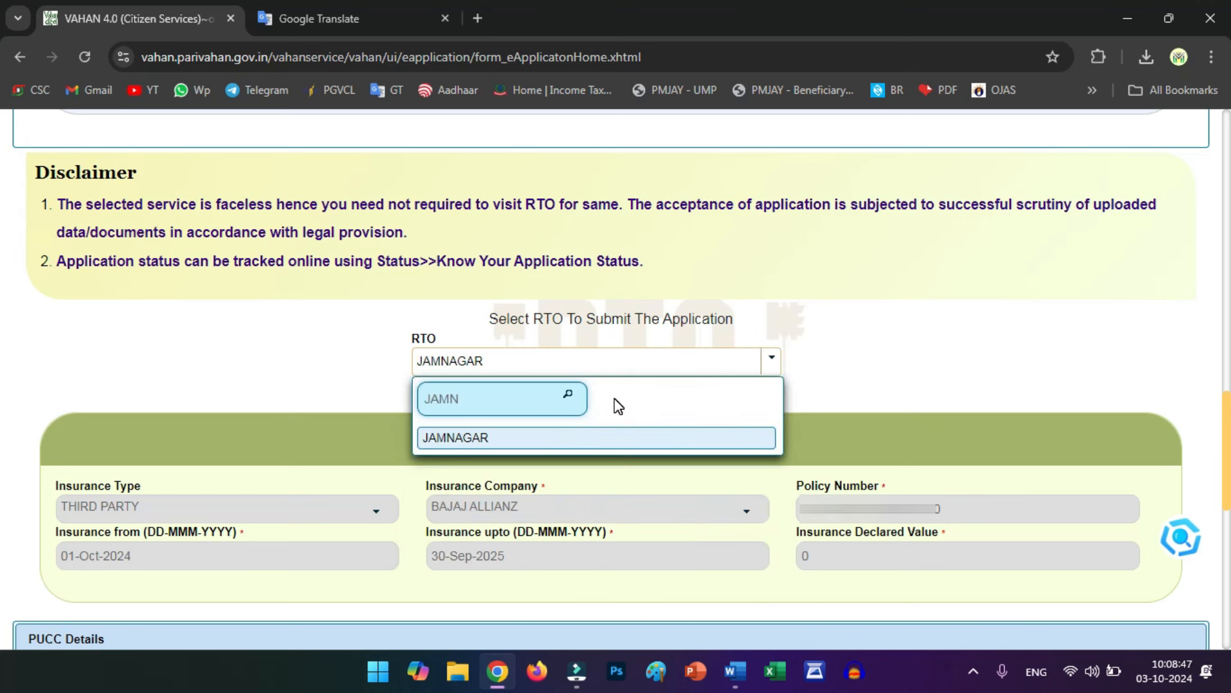
click(586, 438)
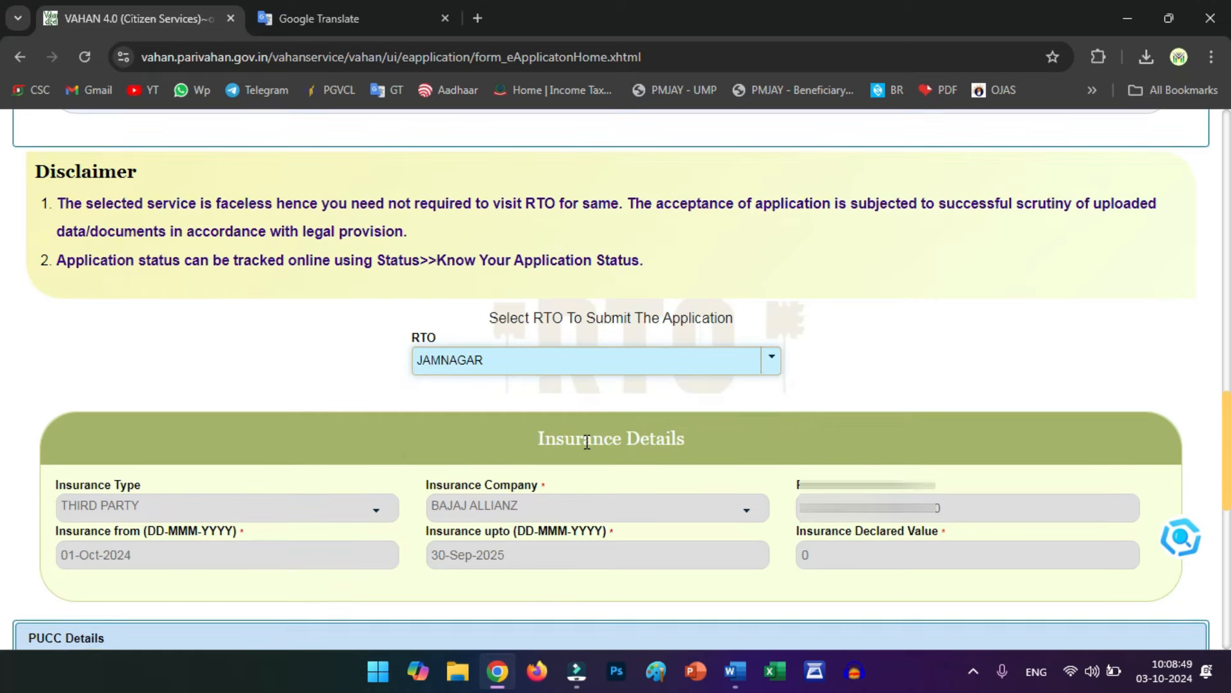
Review the Insurance Details, the PUCC Details and the individual fees and grand total in the Fee Panel
scroll(587, 445, down, 1)
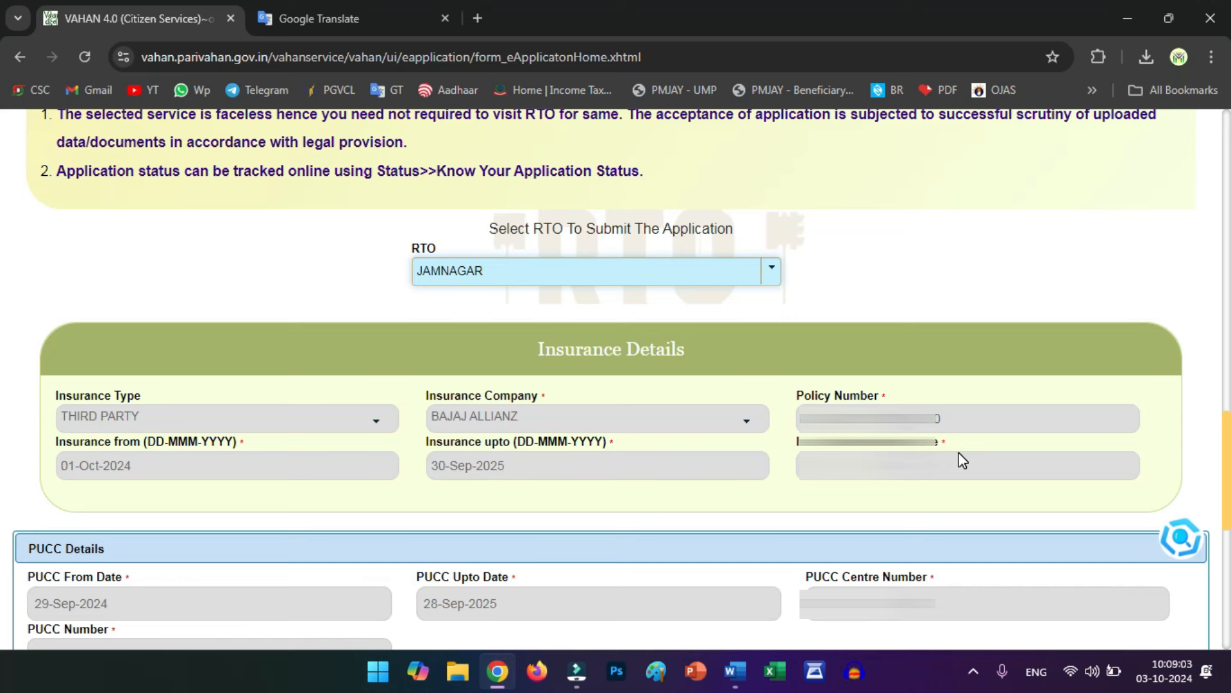
scroll(786, 359, down, 5)
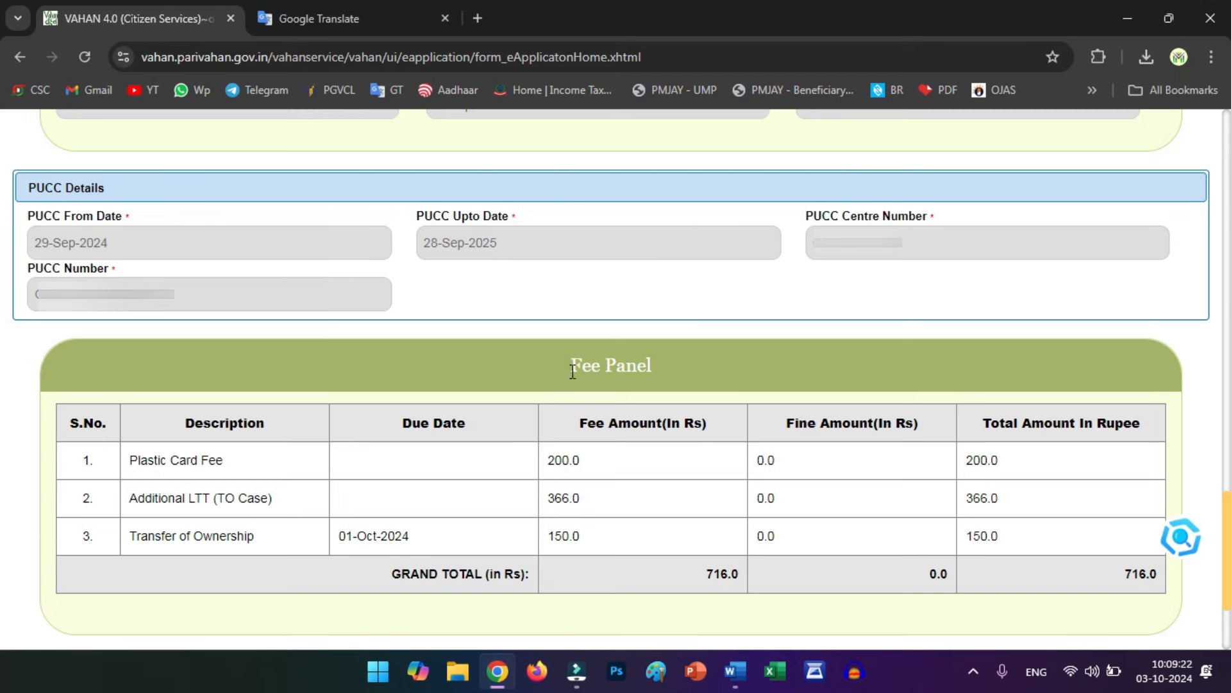
drag(574, 368, 662, 359)
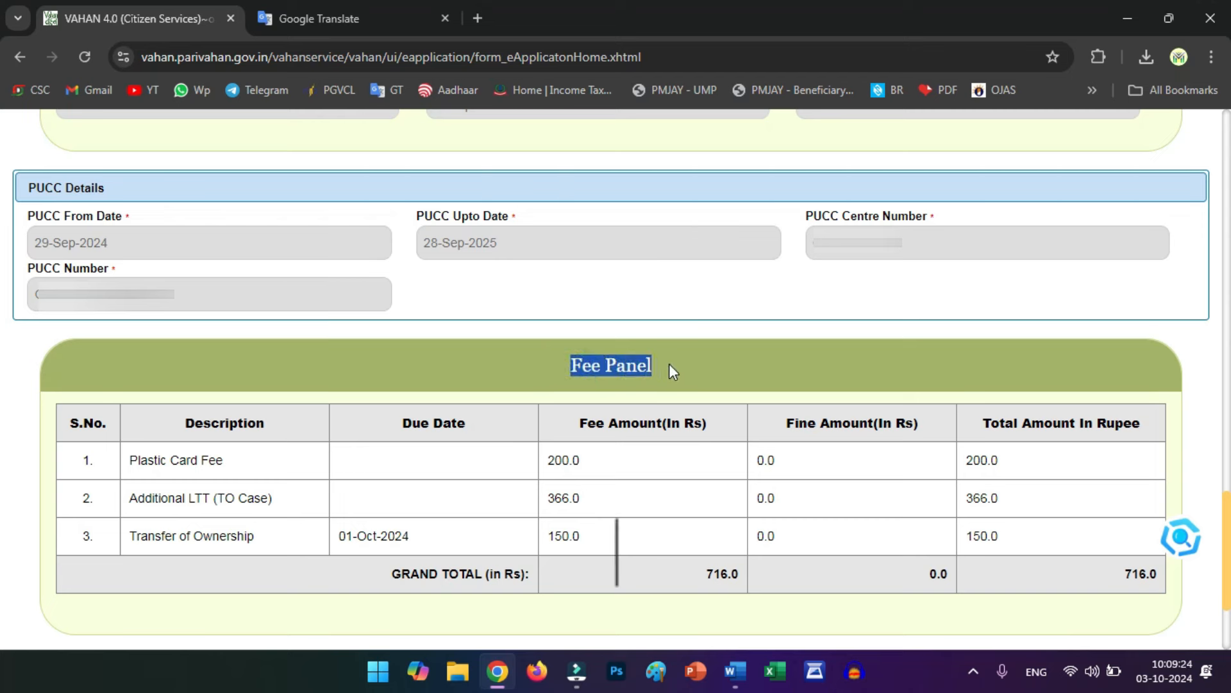
click(669, 363)
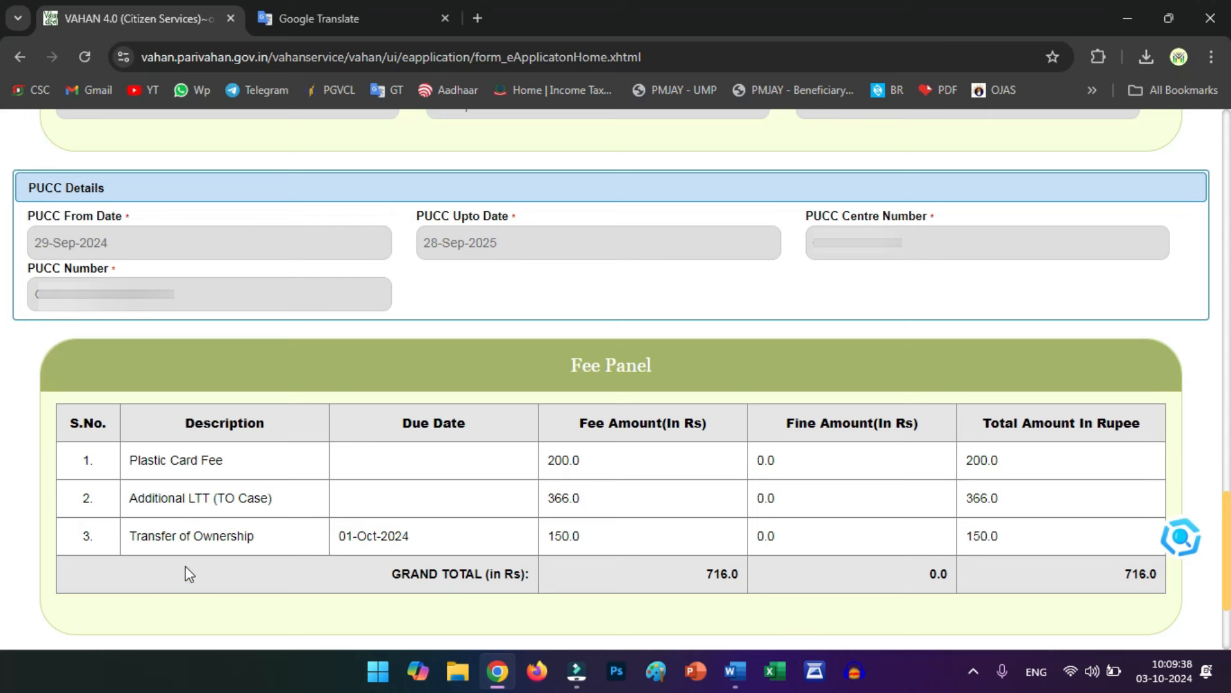
drag(967, 536, 1005, 535)
click(1003, 533)
drag(1125, 572, 1157, 573)
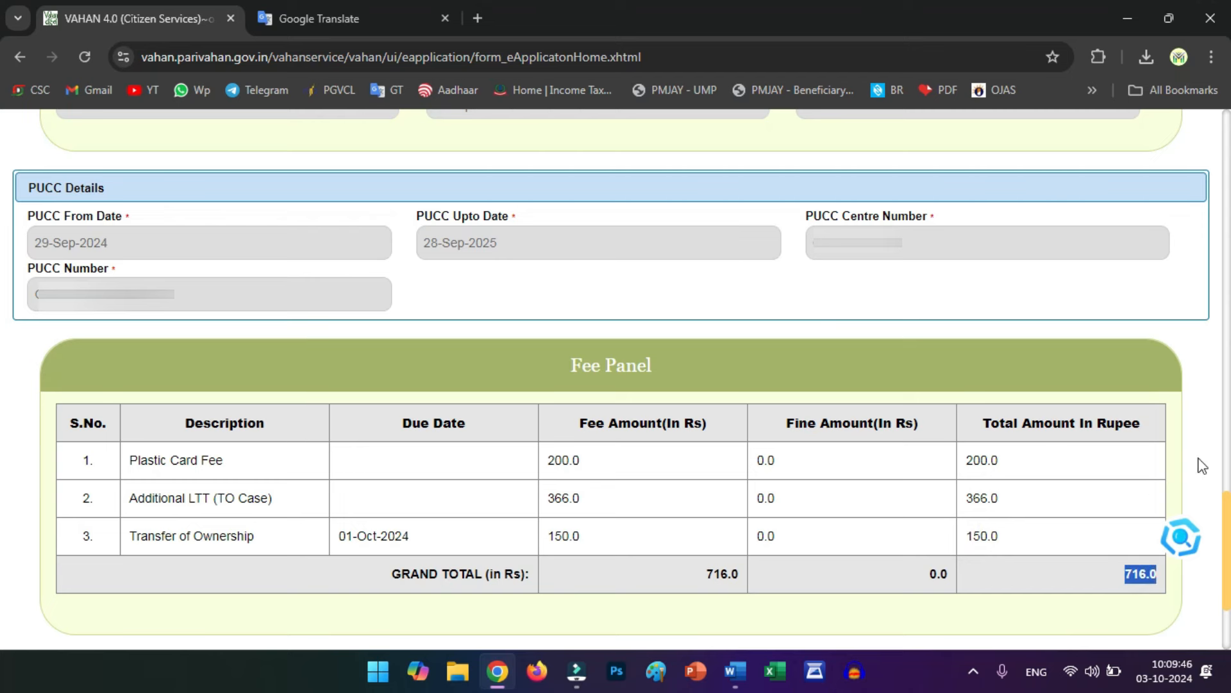
Start the fee payment, accept the declaration that the instructions were read and the information checked, and confirm the details
scroll(1199, 465, down, 2)
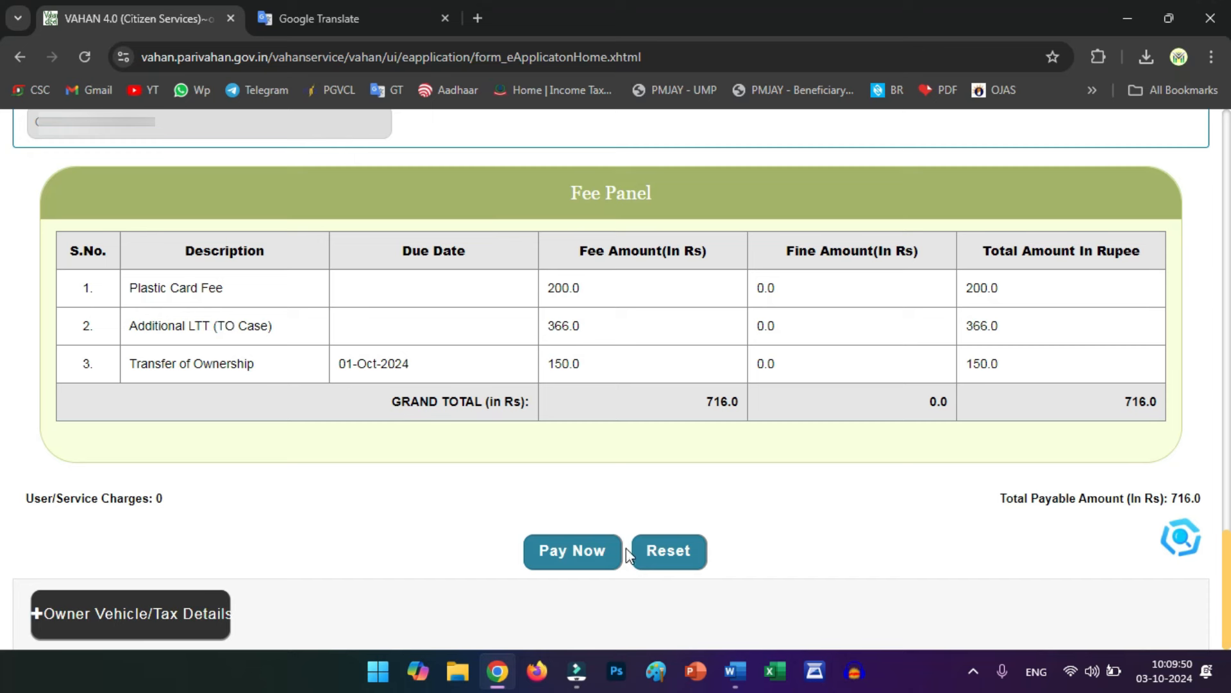
click(584, 563)
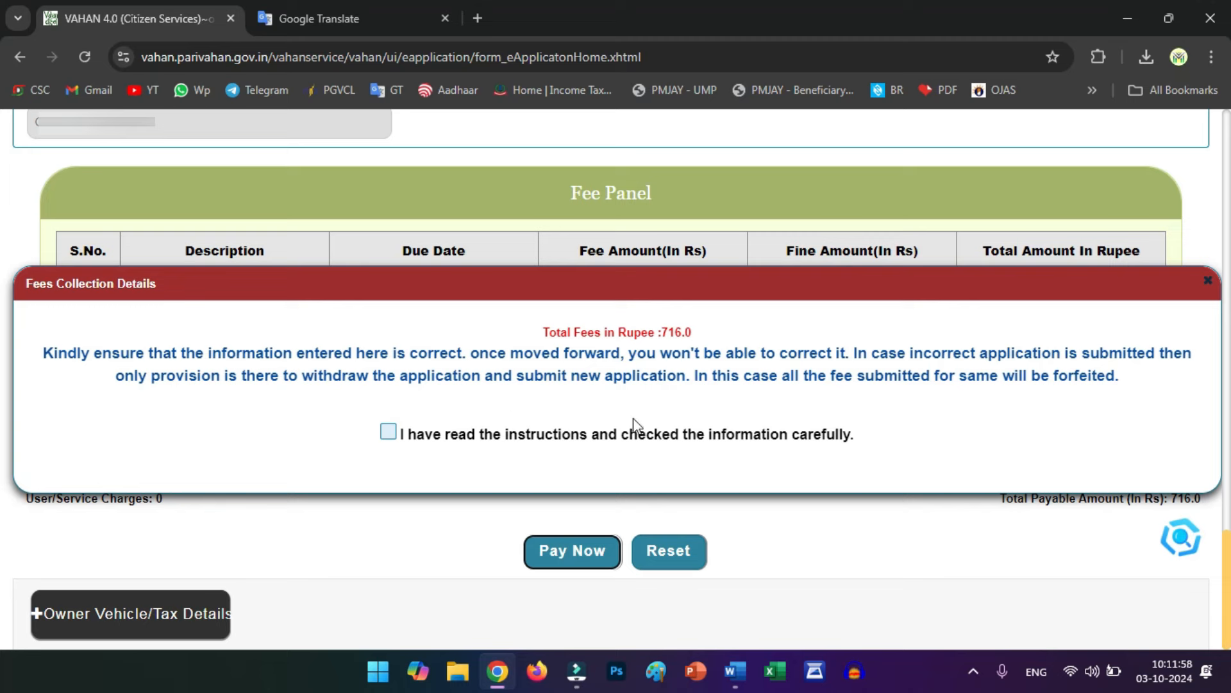
click(388, 431)
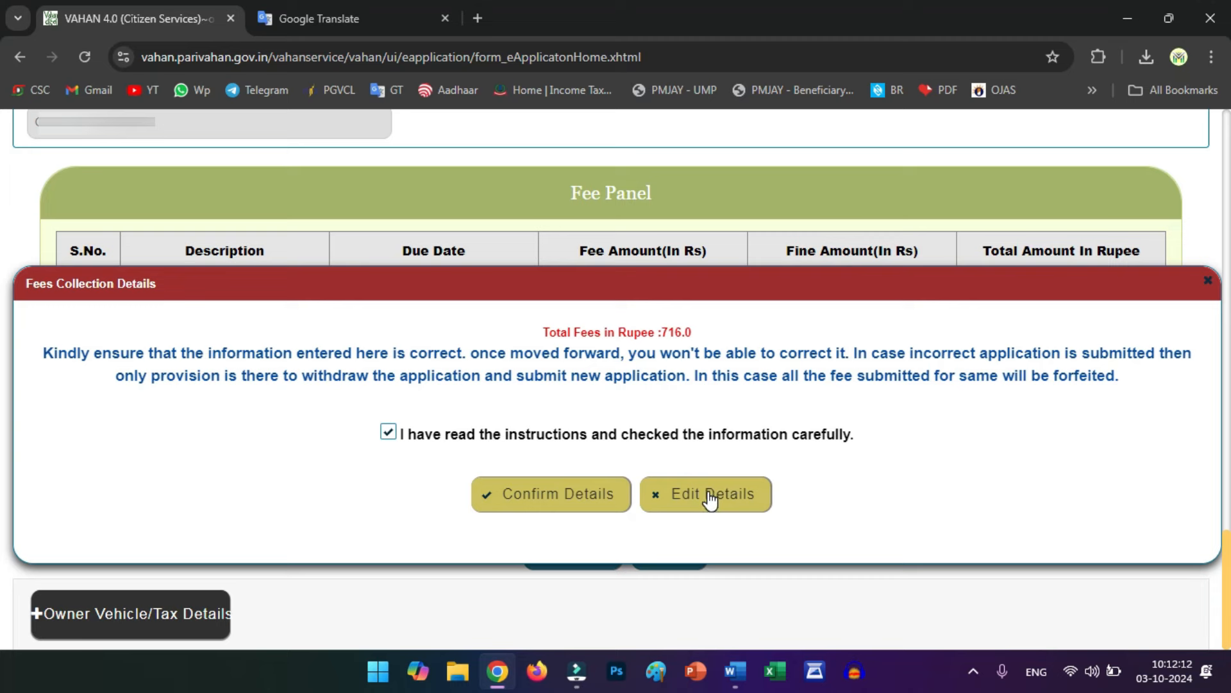
click(557, 499)
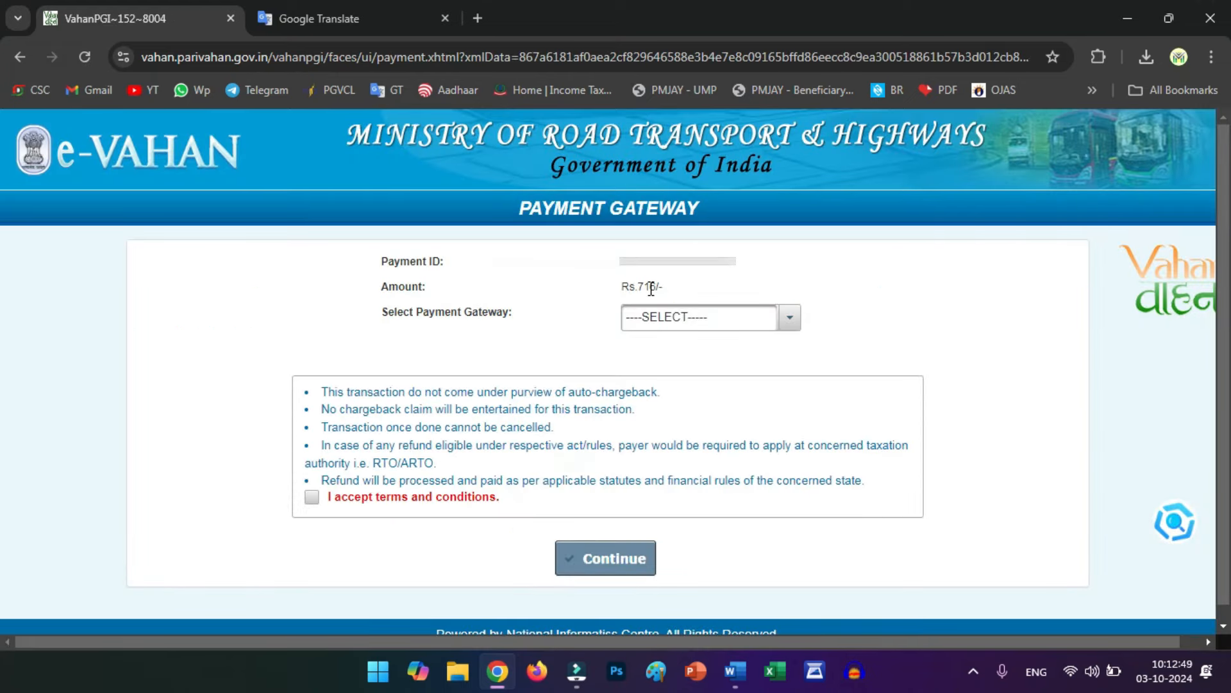
Choose SBIePay (Multi Banking) as the payment gateway, accept both sets of terms and conditions and continue to the payment page
click(678, 318)
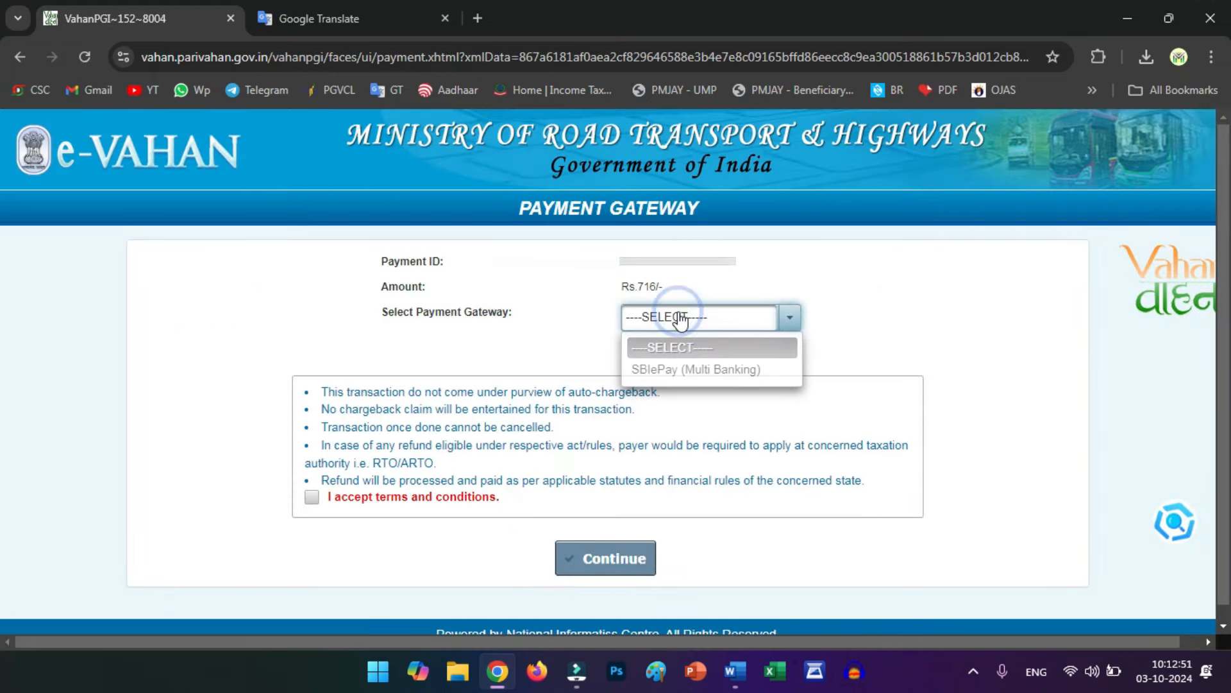
click(705, 371)
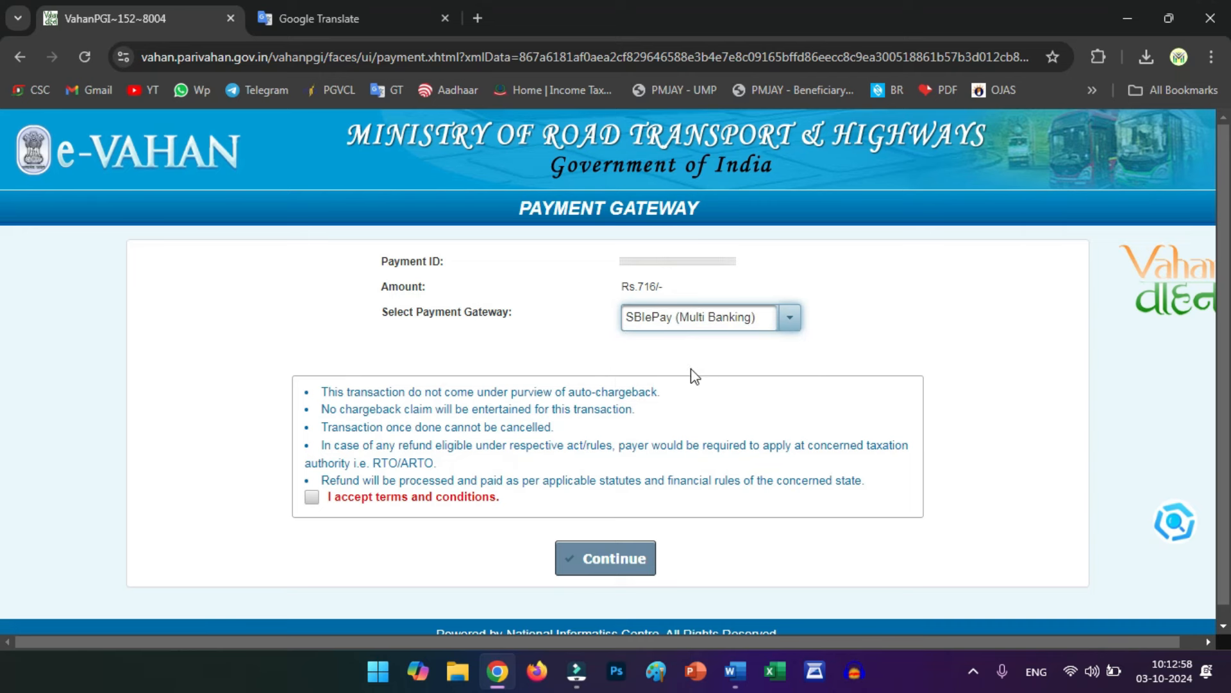
click(312, 498)
click(312, 587)
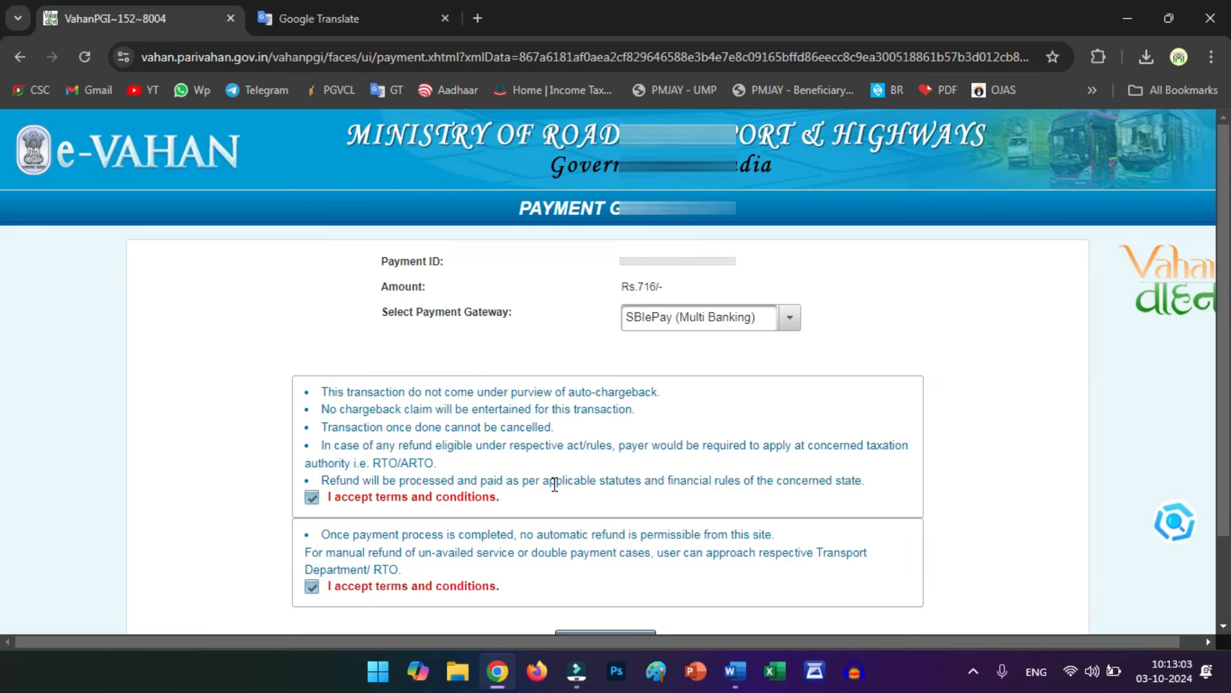
scroll(552, 484, down, 2)
click(610, 544)
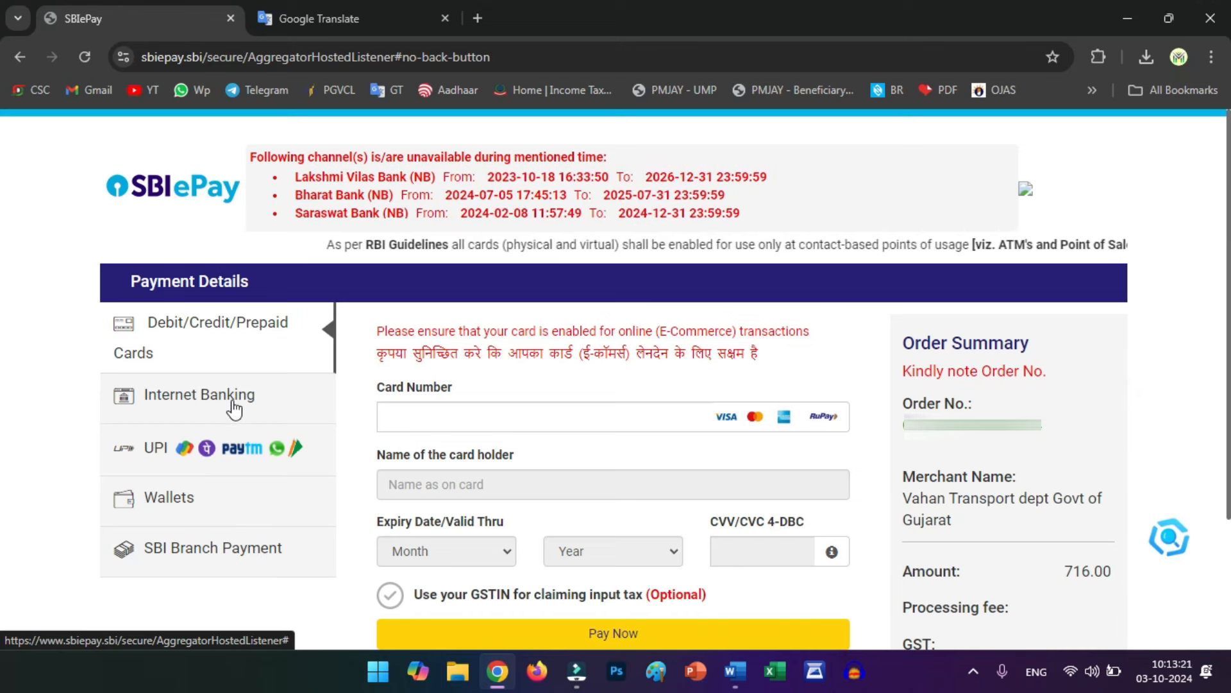
Choose Debit/Credit/Prepaid Cards as the payment method and open the card number for entry
click(217, 339)
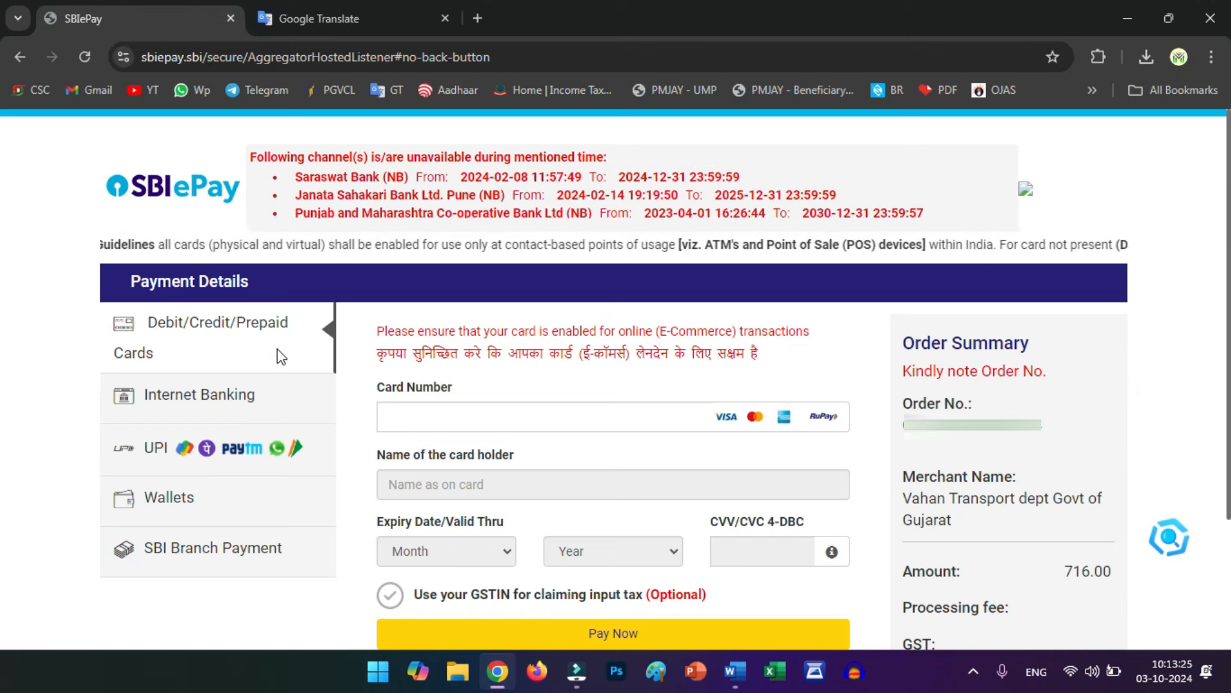
click(434, 413)
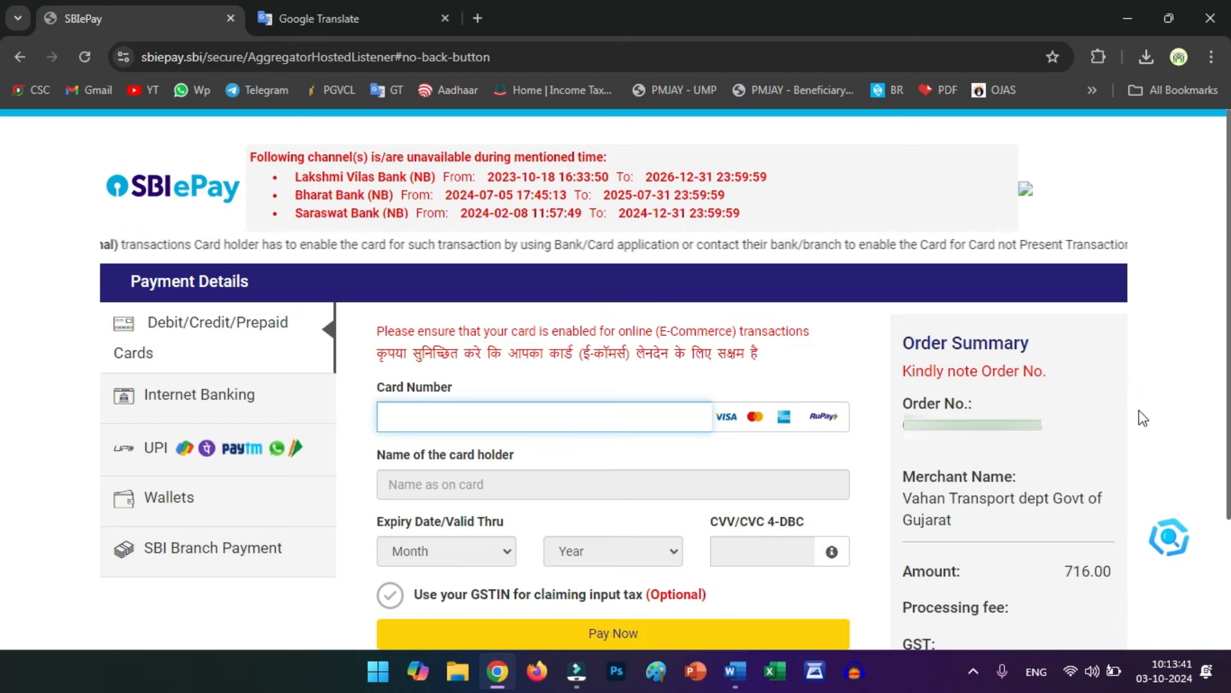
scroll(809, 491, down, 2)
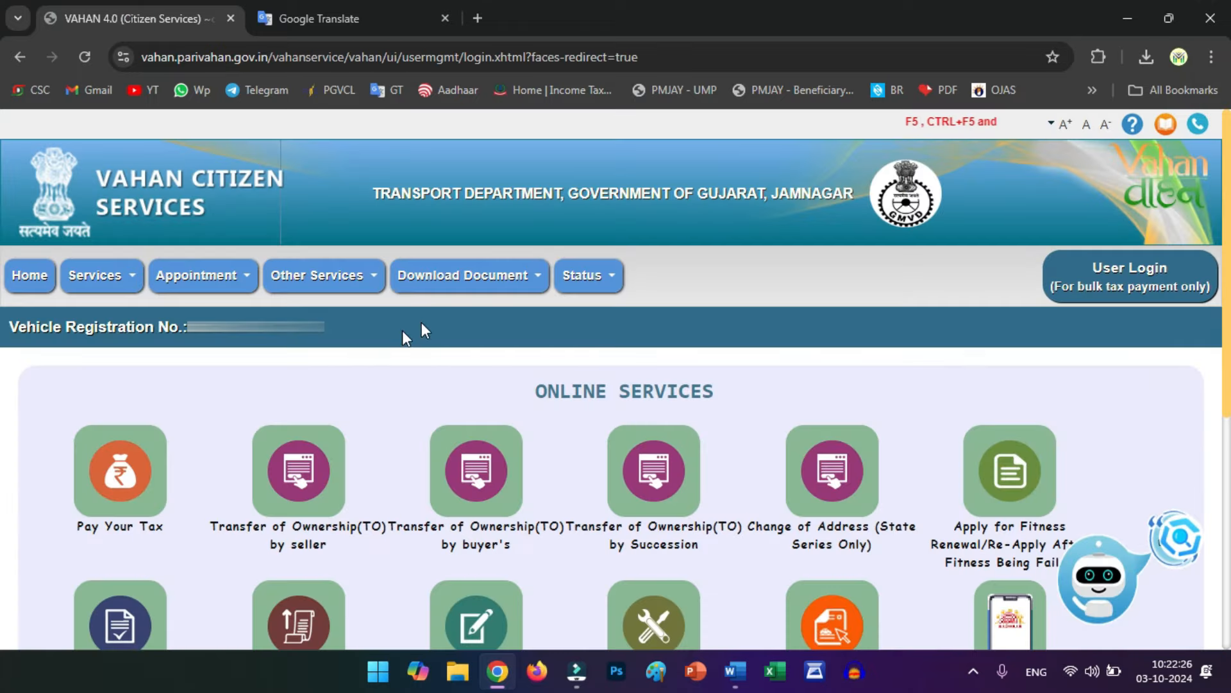
Open the Reprint Receipt form for the vehicle's fee payment
click(593, 276)
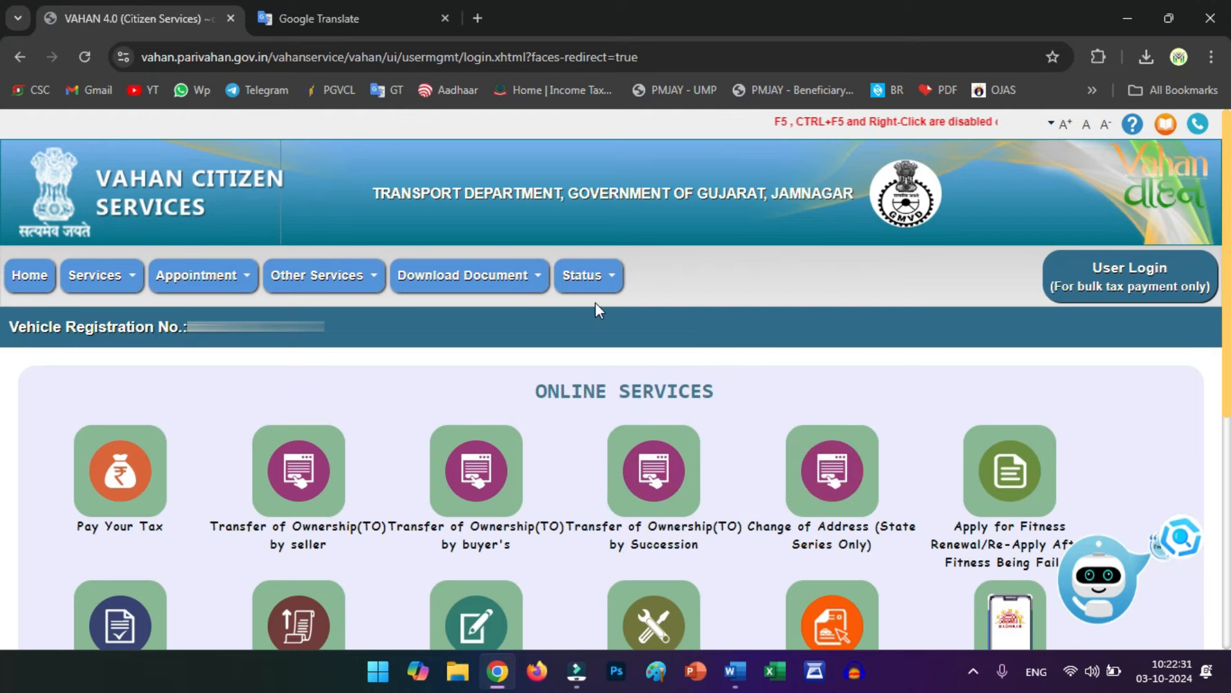
mouse_move(591, 285)
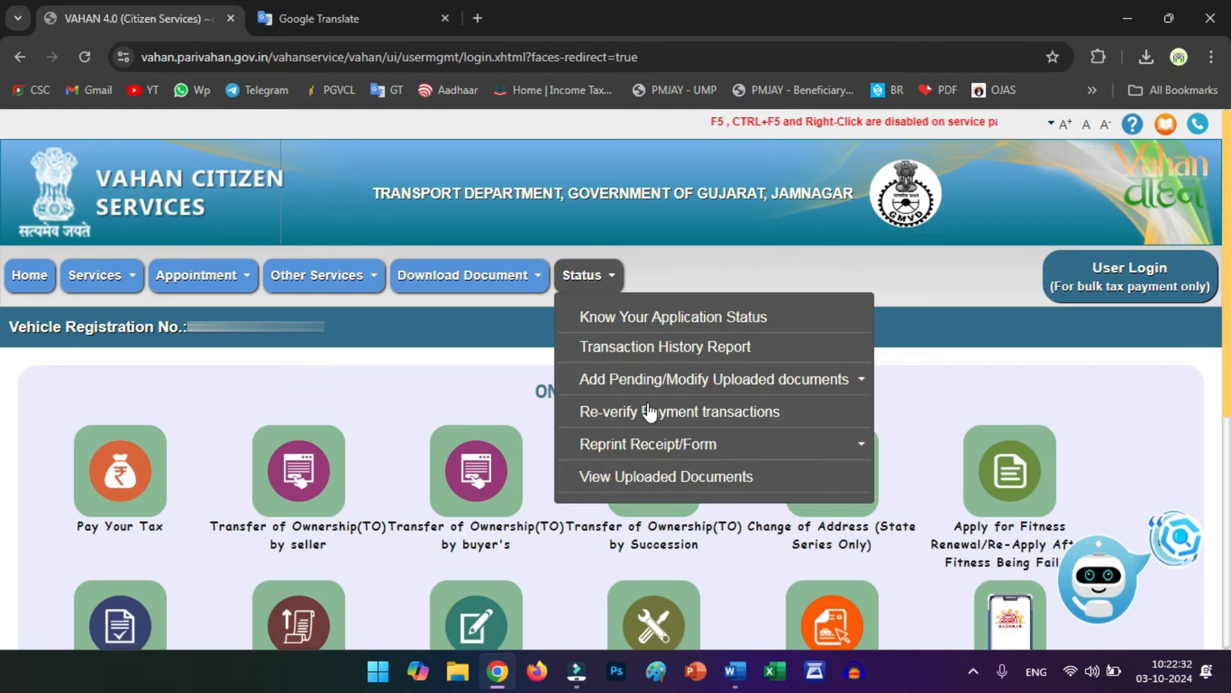
mouse_move(737, 448)
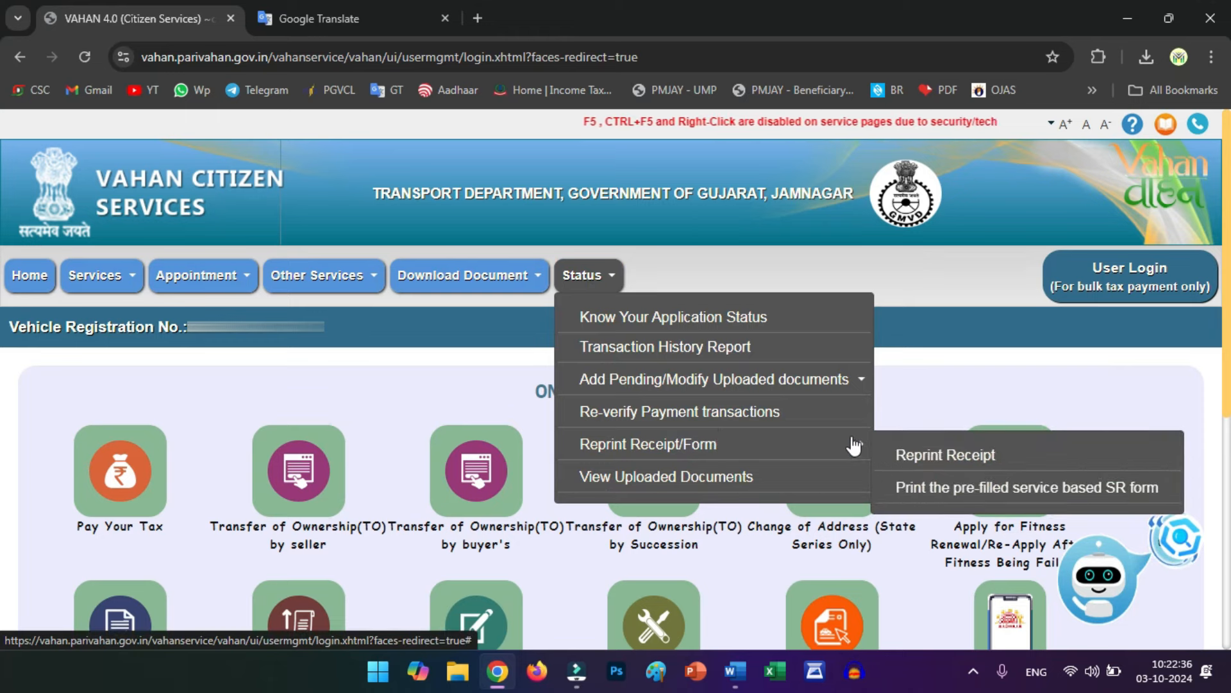
click(951, 456)
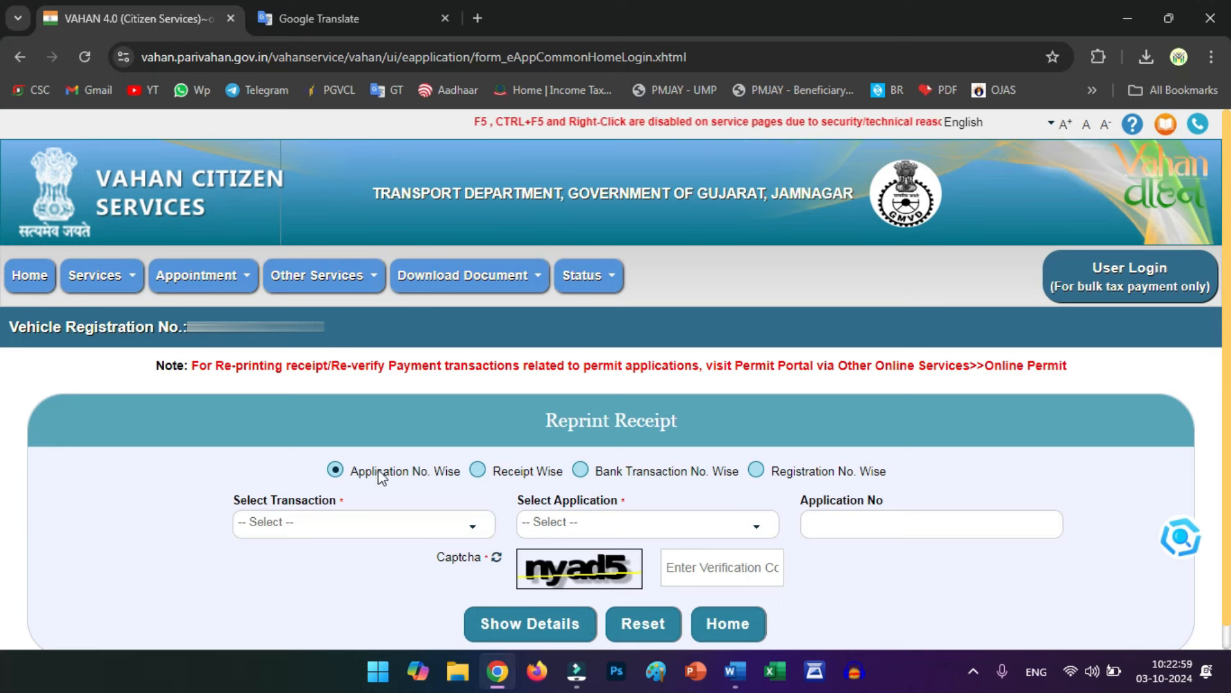
Set the receipt reprint's transaction to Application and its application type to Online Service
click(334, 527)
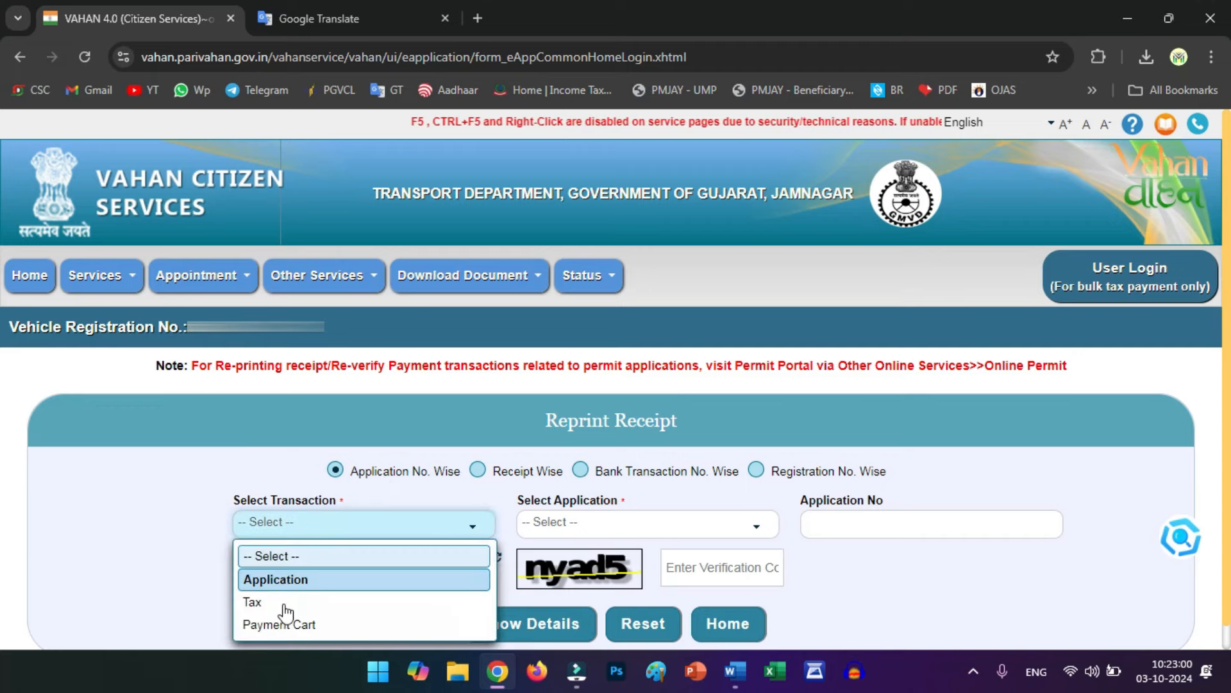
scroll(274, 629, down, 1)
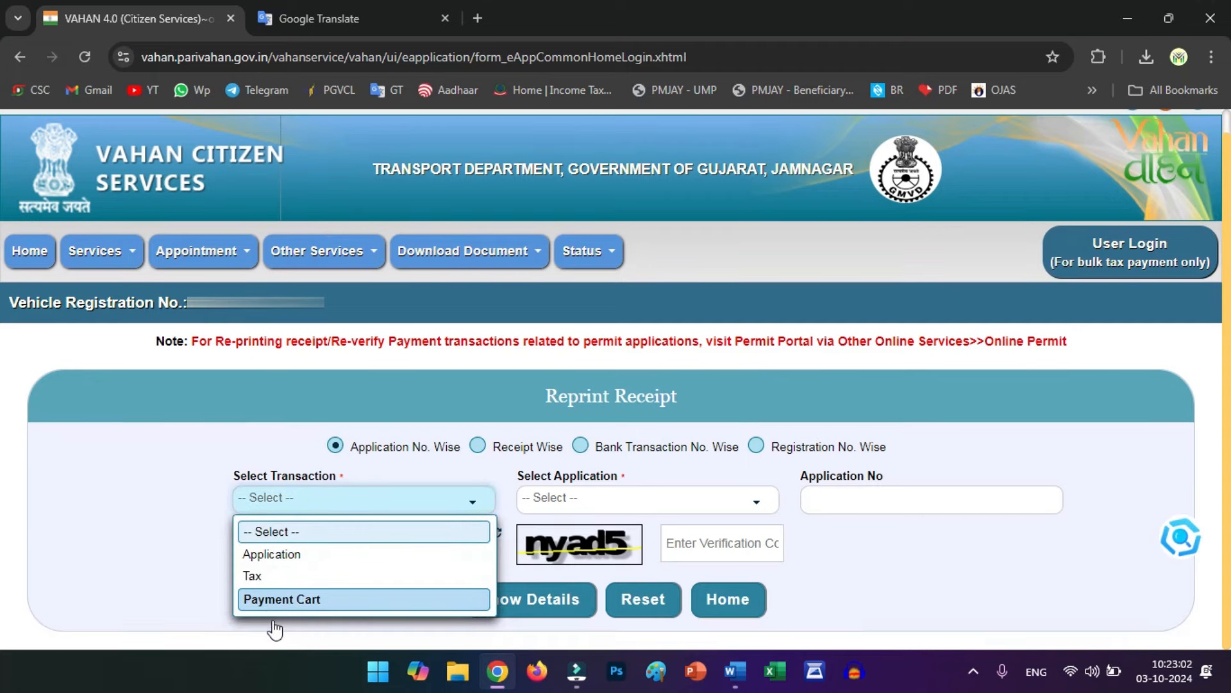
click(283, 554)
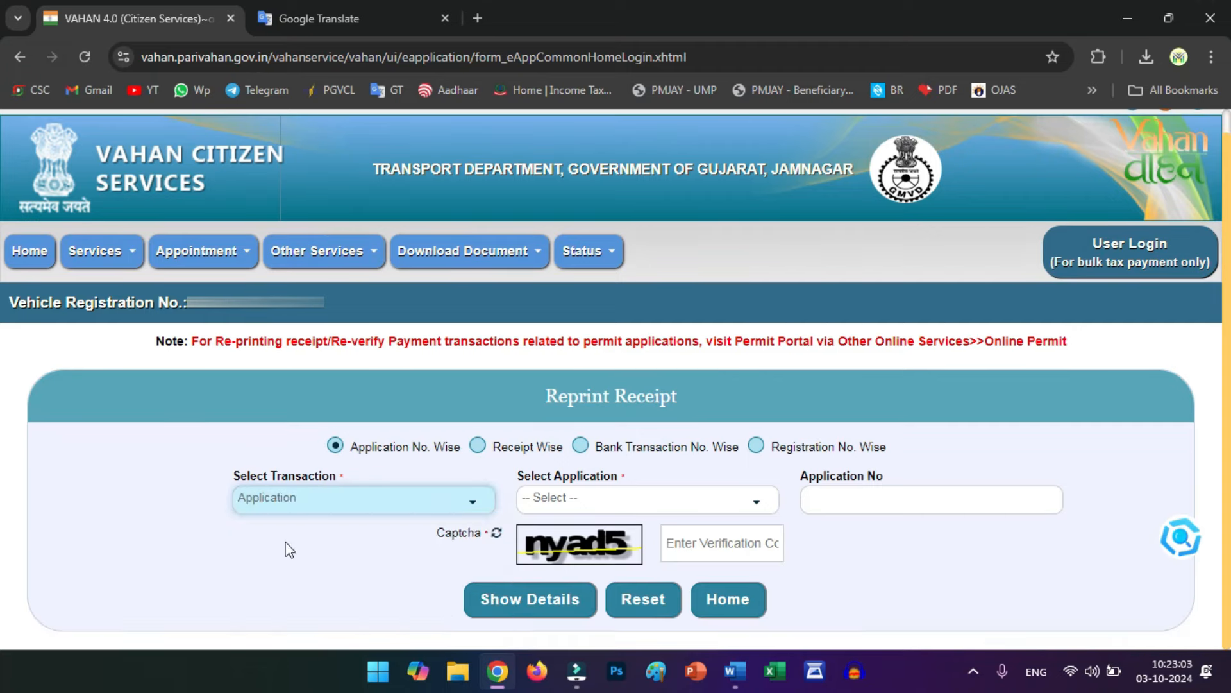
click(555, 503)
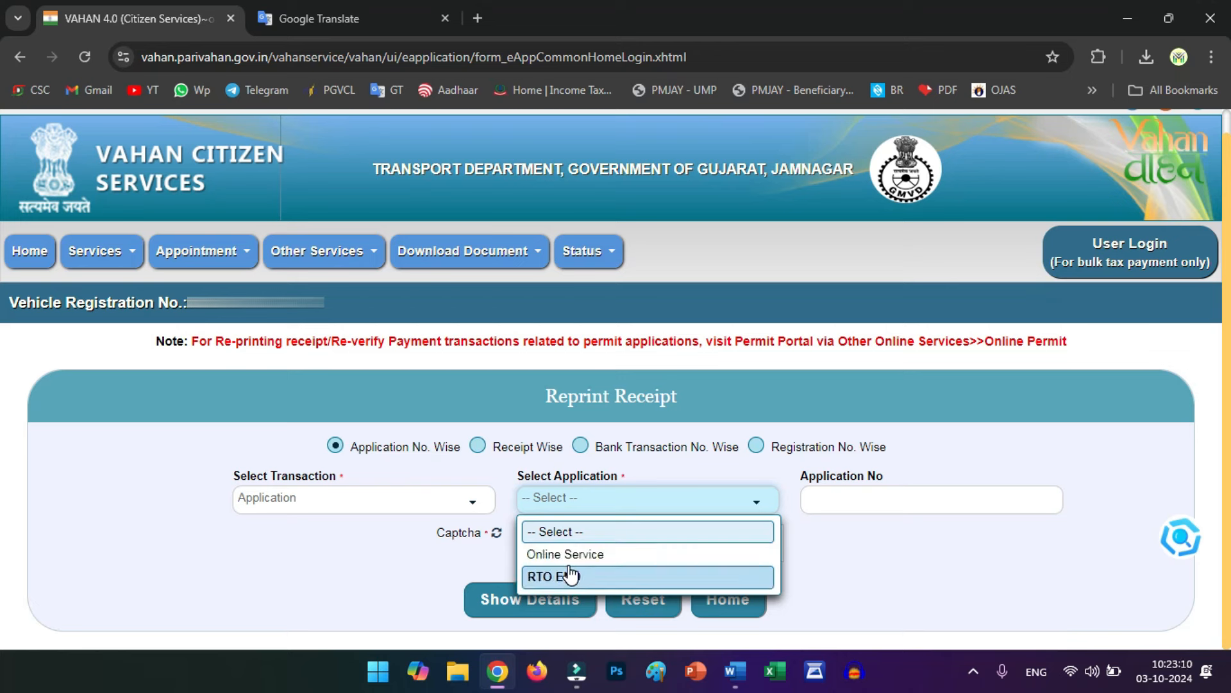
click(565, 554)
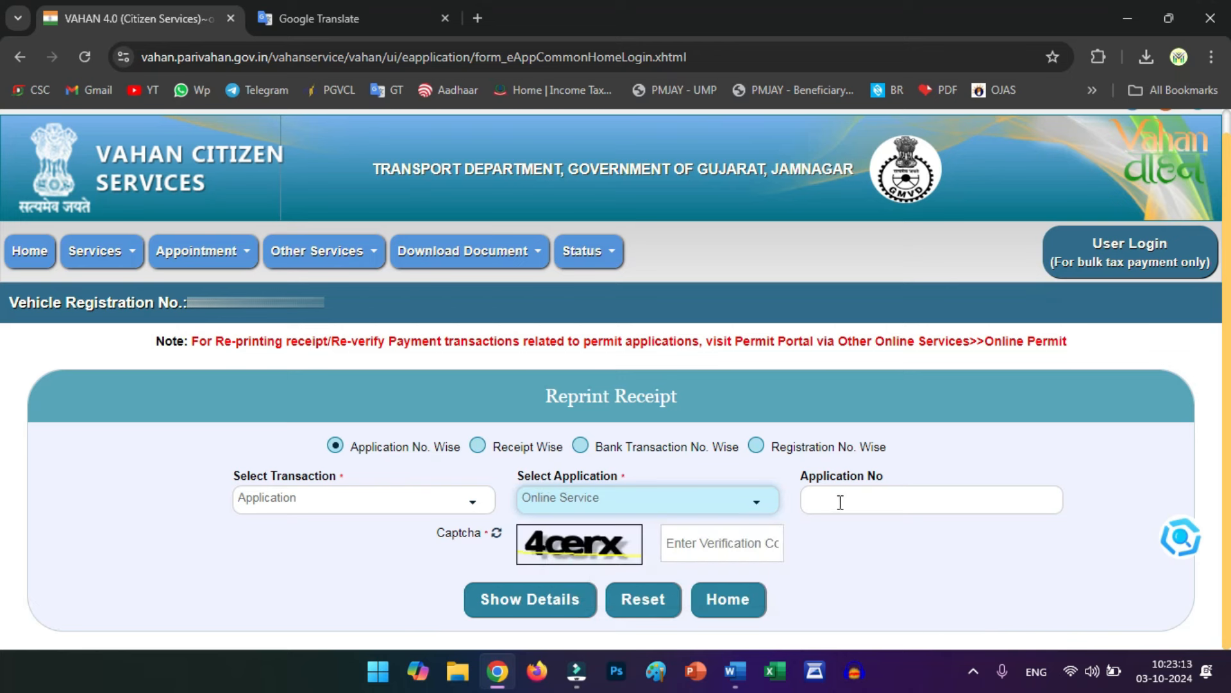
Open the application number for entry and enter the captcha verification code in the Reprint Receipt form
click(840, 502)
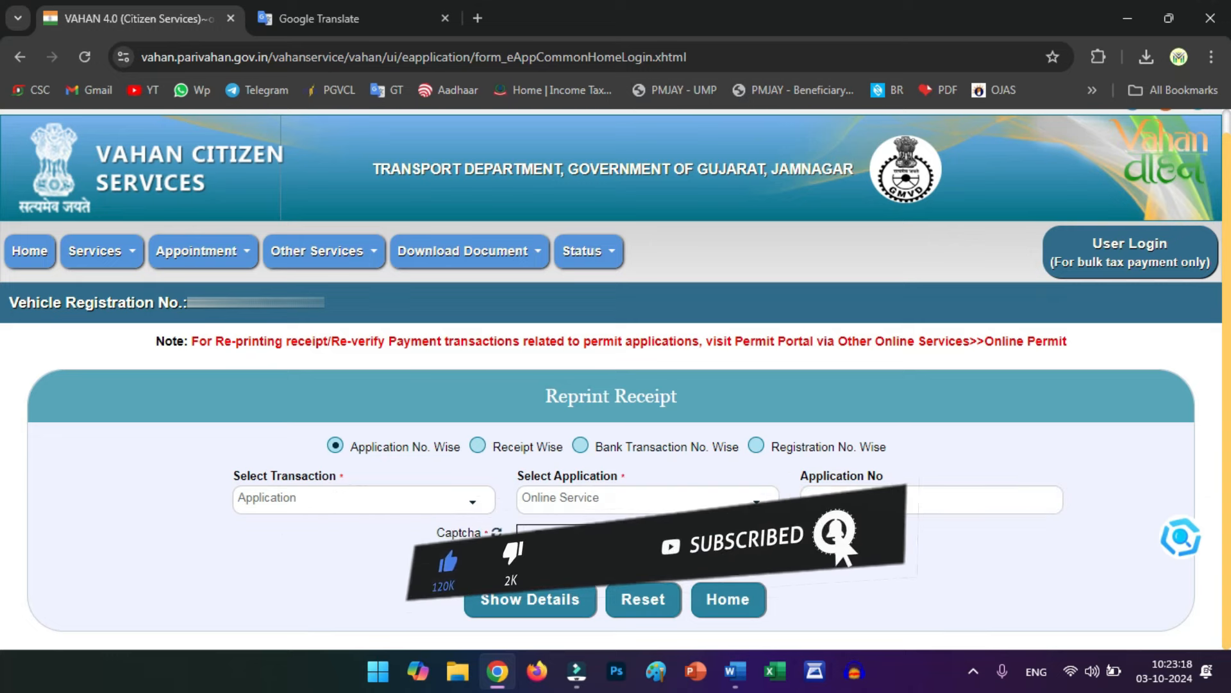
click(682, 537)
text(4cer)
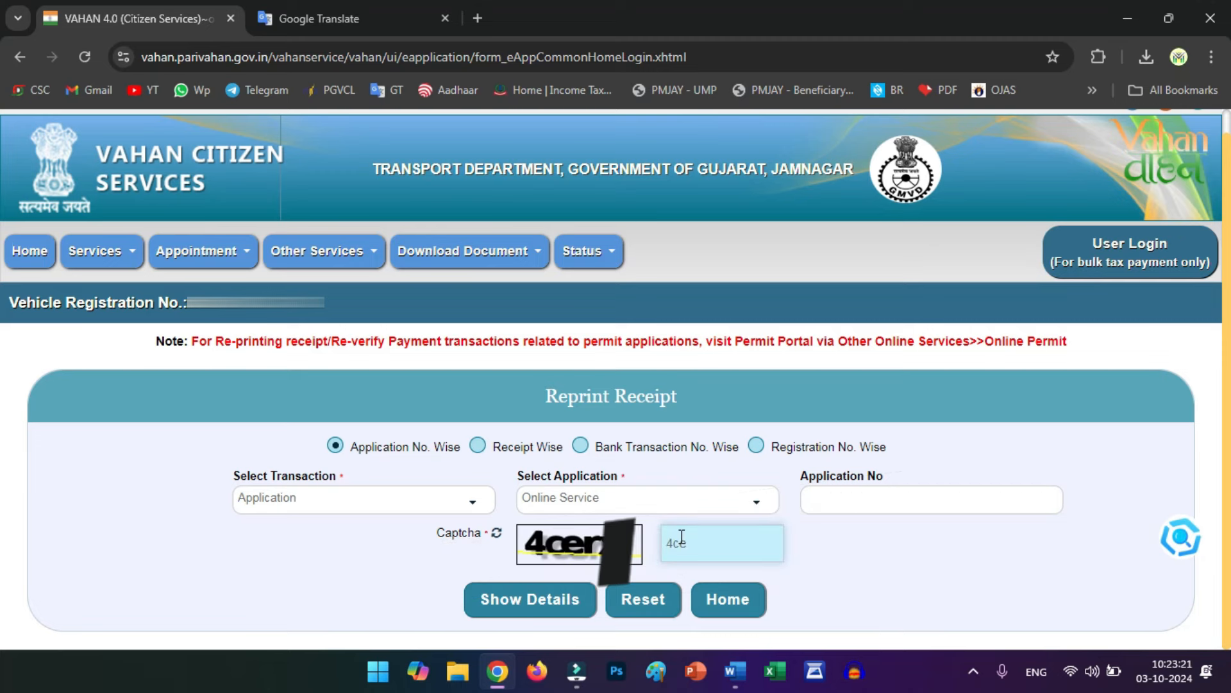
text(x)
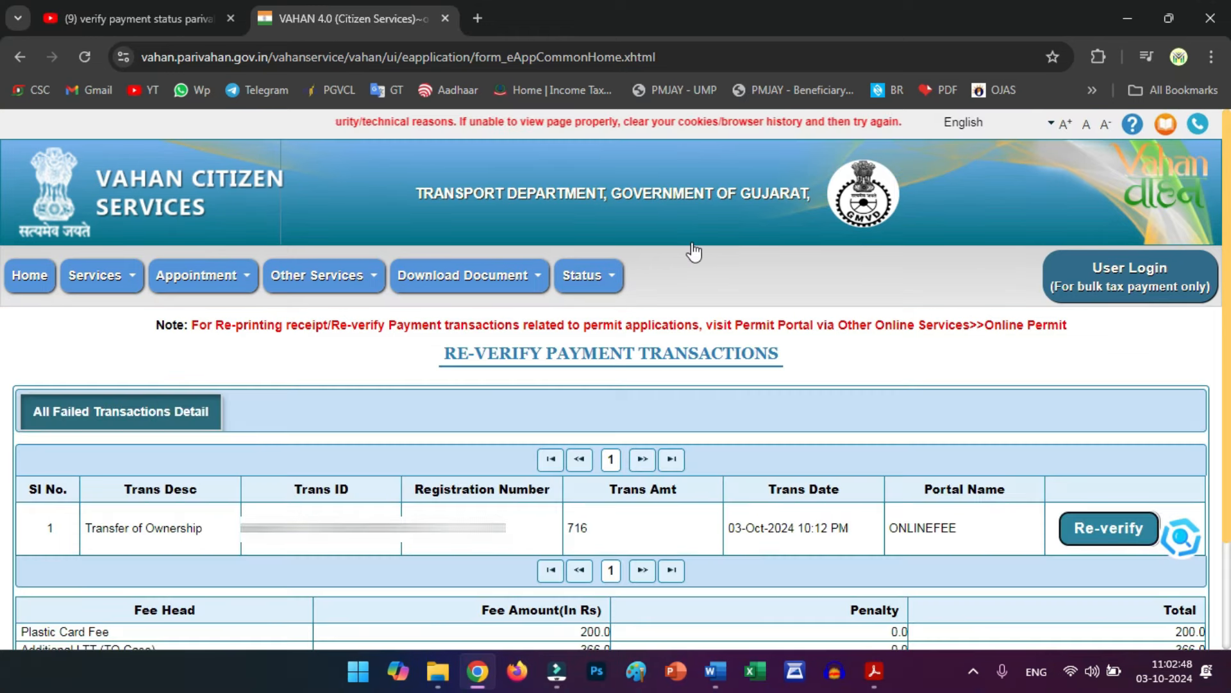
Check the failed Transfer of Ownership payment with the bank and confirm the bank verification
mouse_move(586, 276)
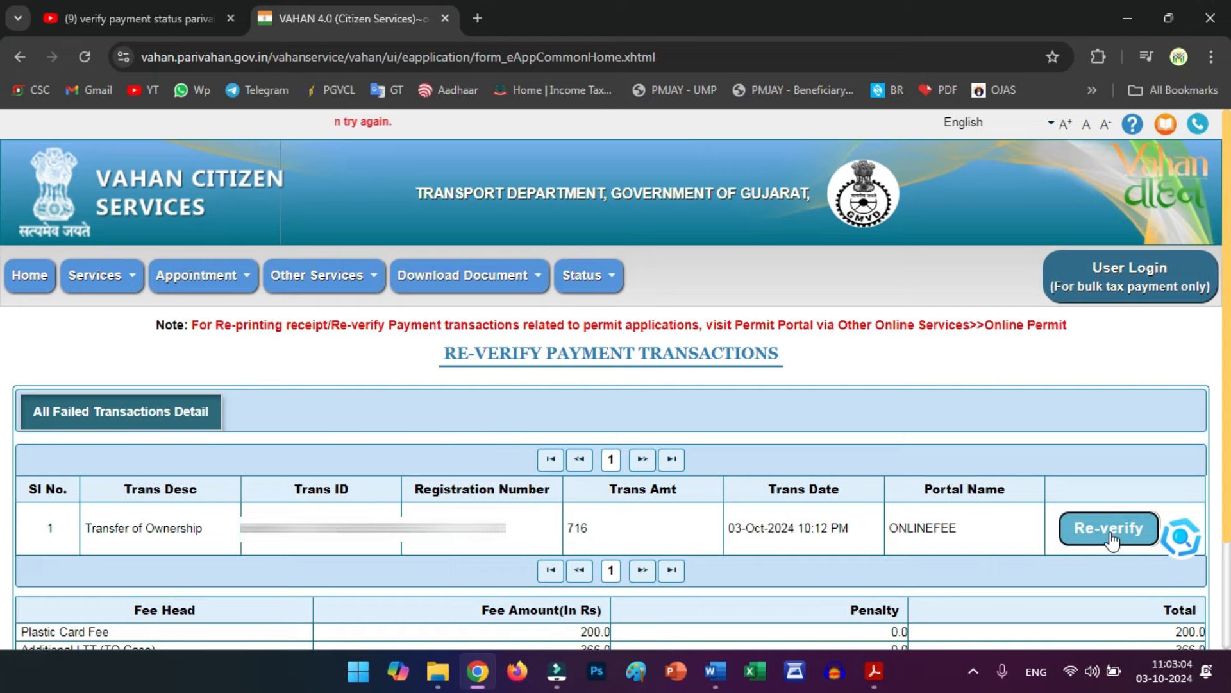
scroll(1112, 537, down, 2)
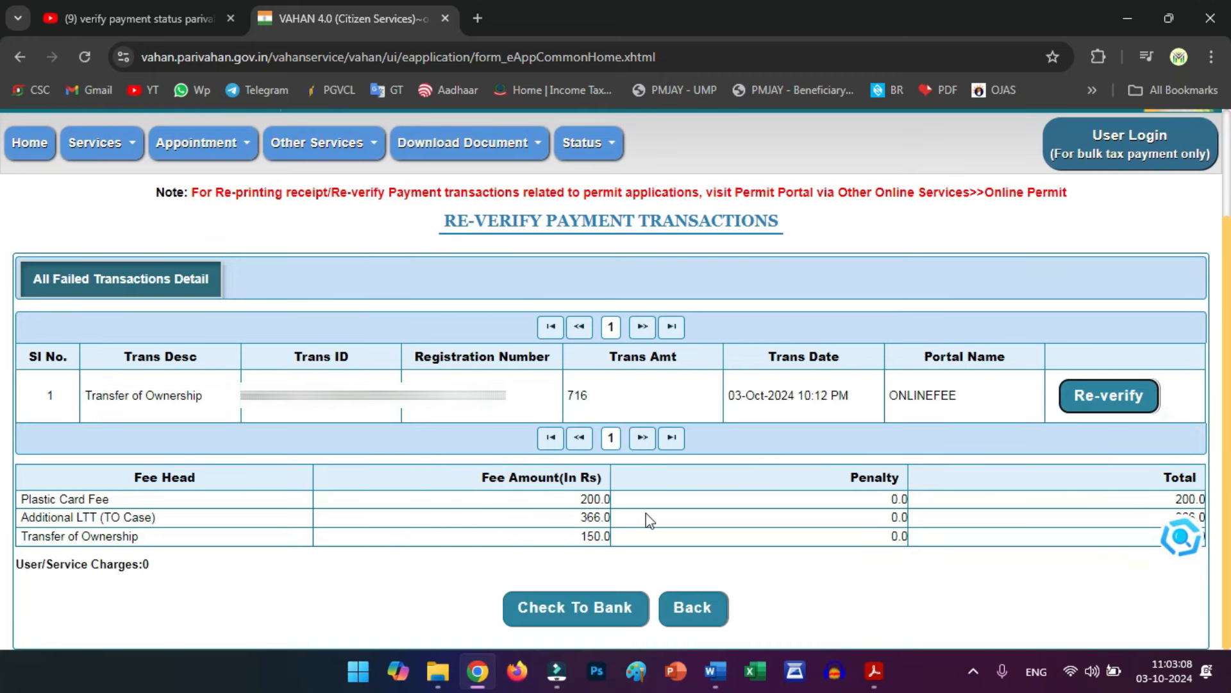
click(581, 615)
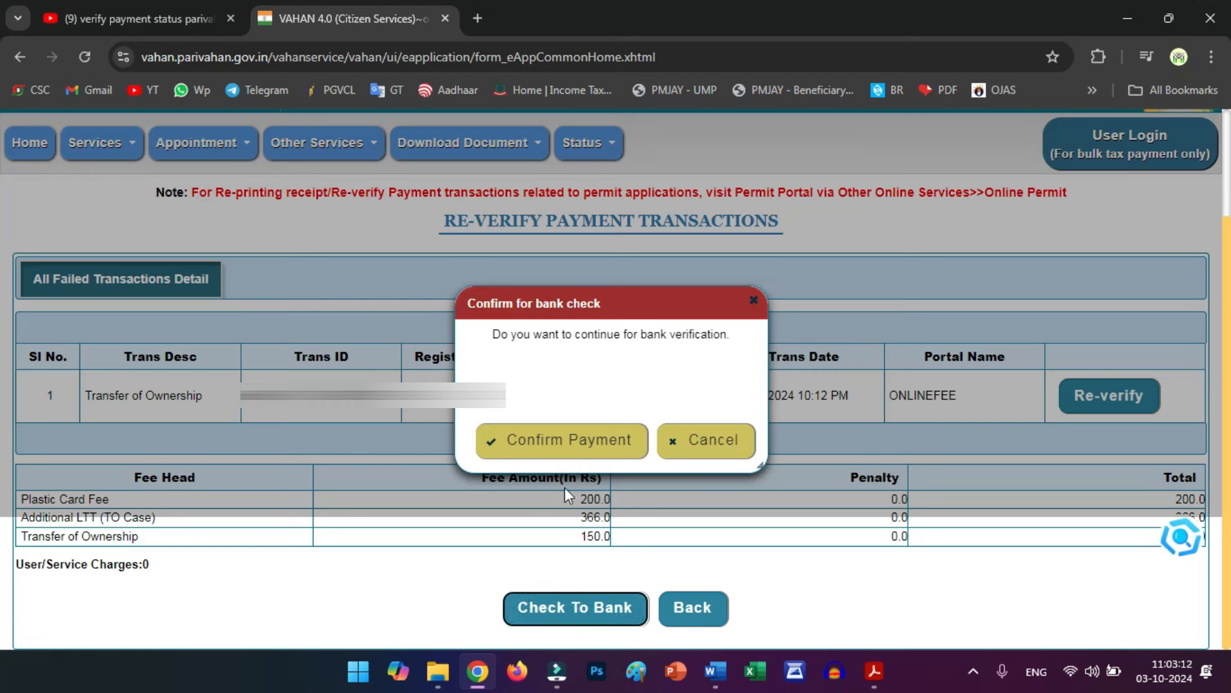
click(570, 441)
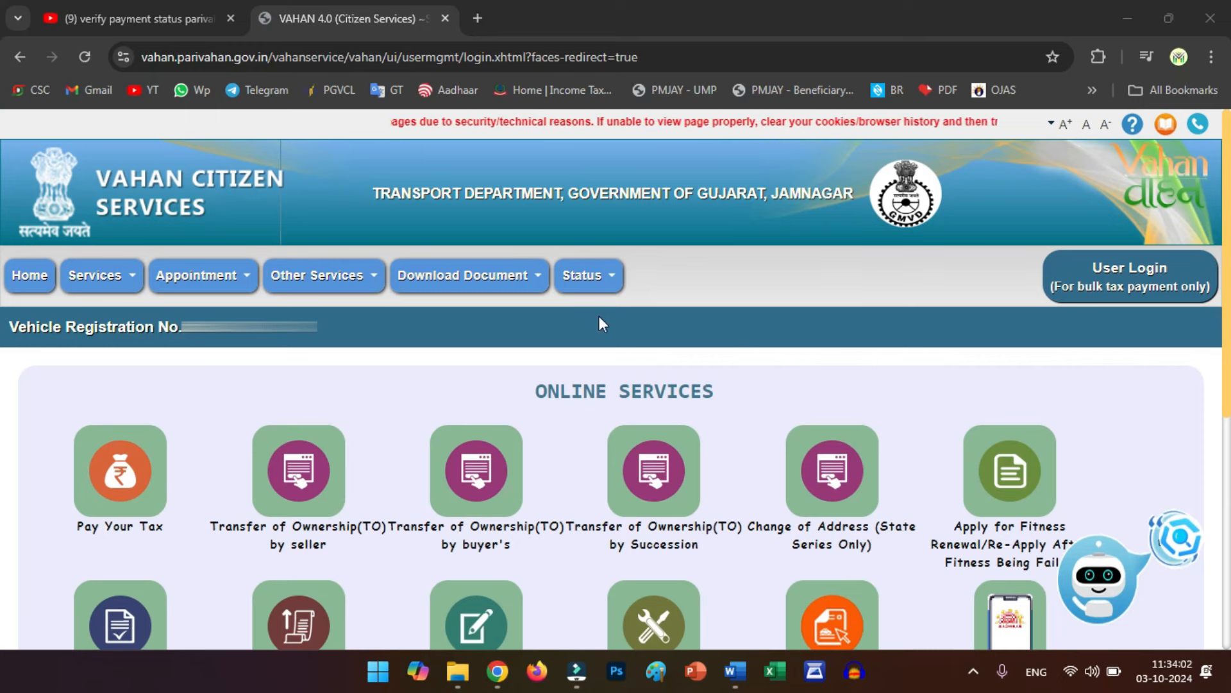
Open the Upload Pending Documents form for the vehicle's application
click(581, 276)
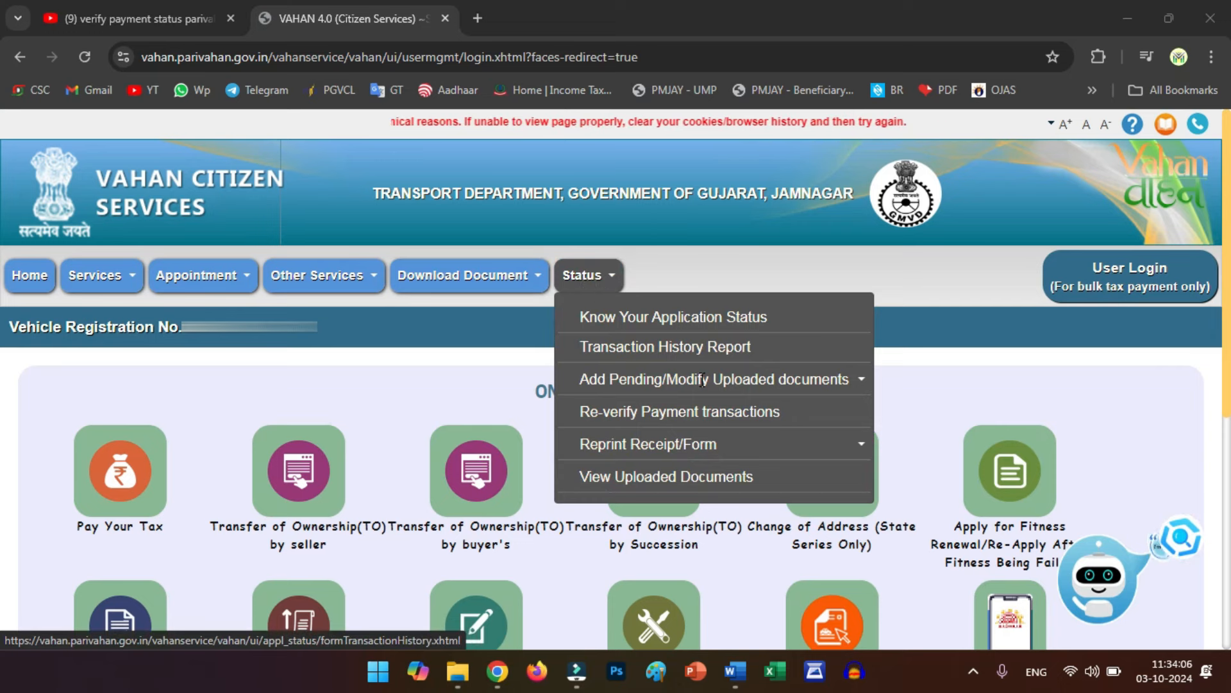
mouse_move(736, 440)
mouse_move(740, 385)
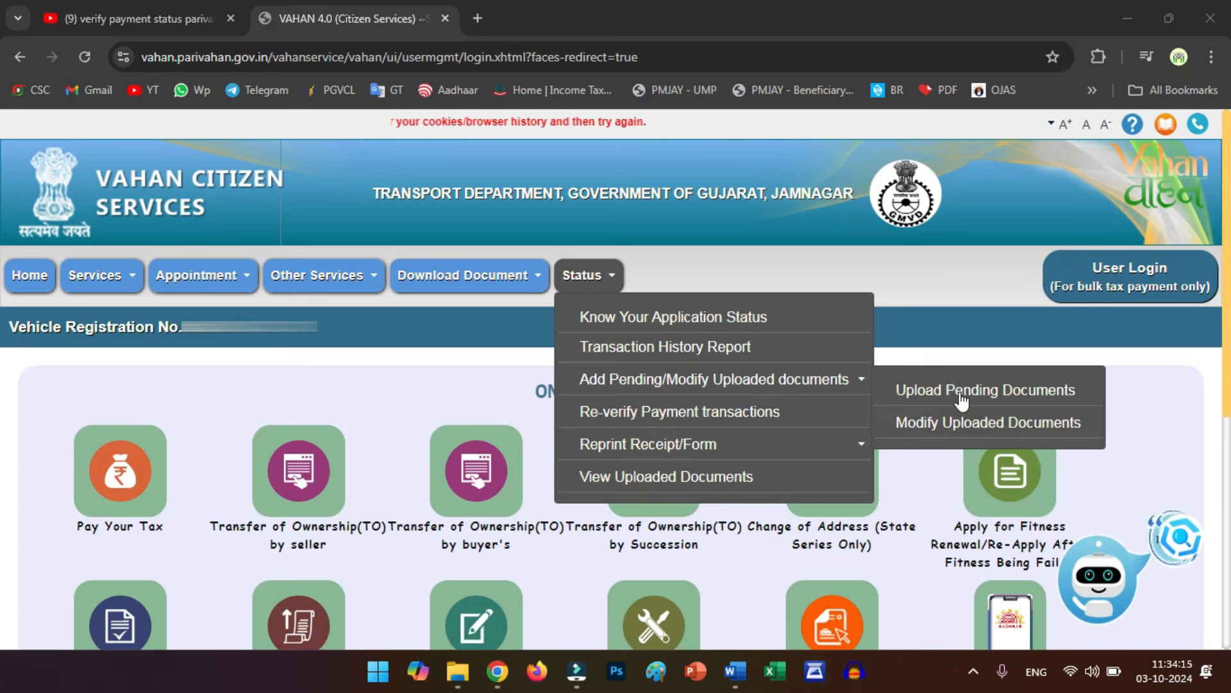
click(1002, 396)
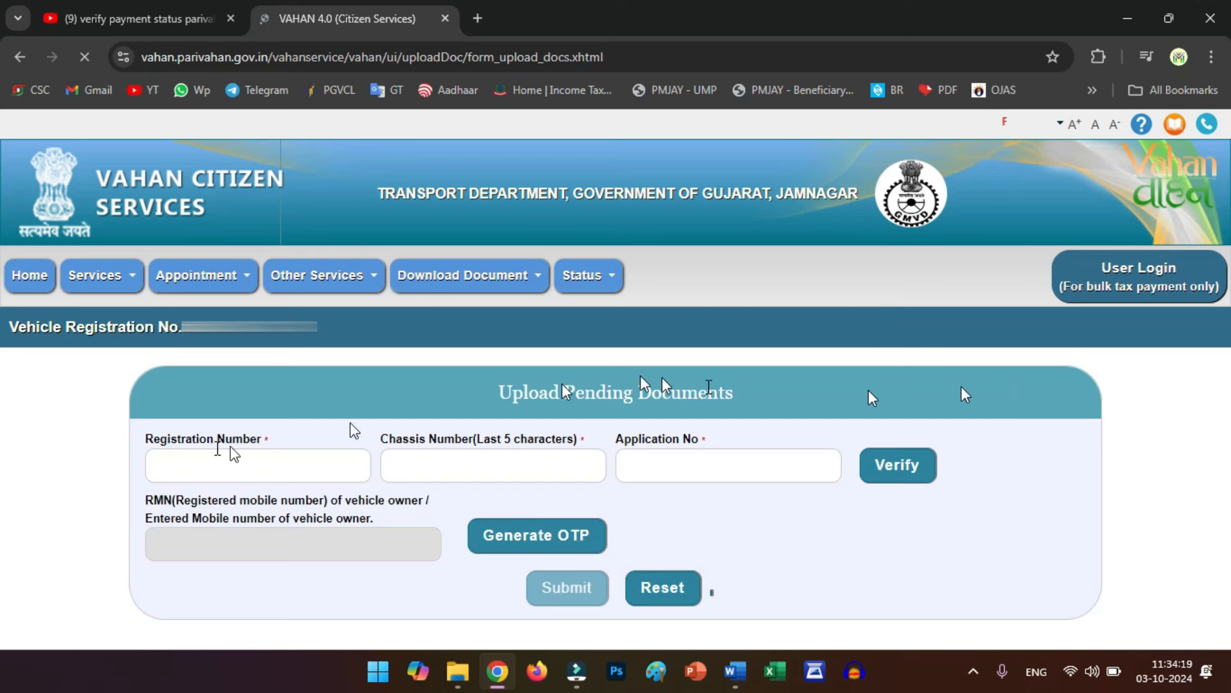
Fill in the registration number, the last 5 chassis number characters and the application number for the pending documents
click(228, 465)
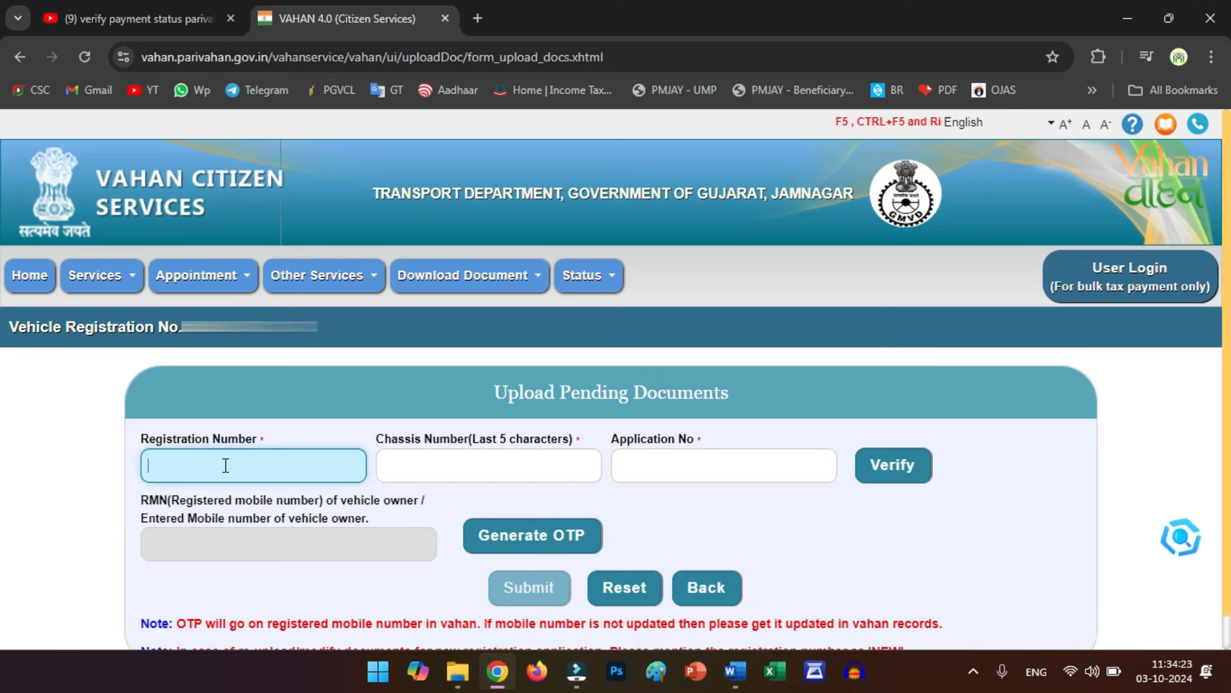
click(438, 470)
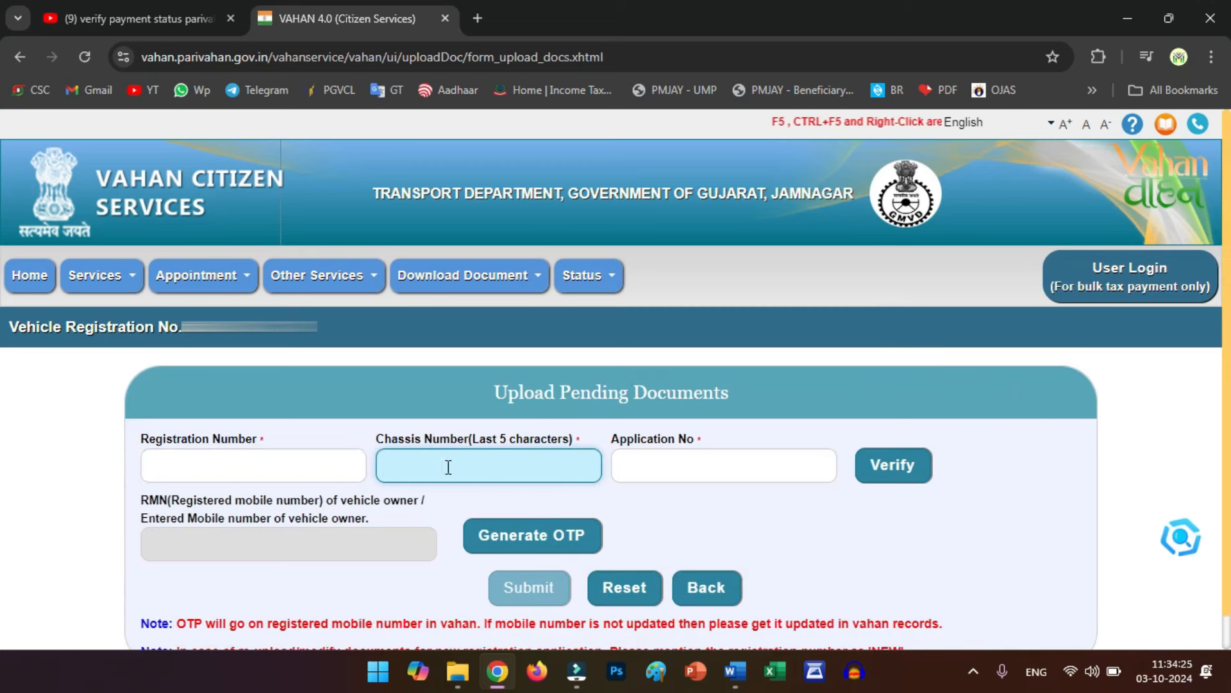
click(631, 469)
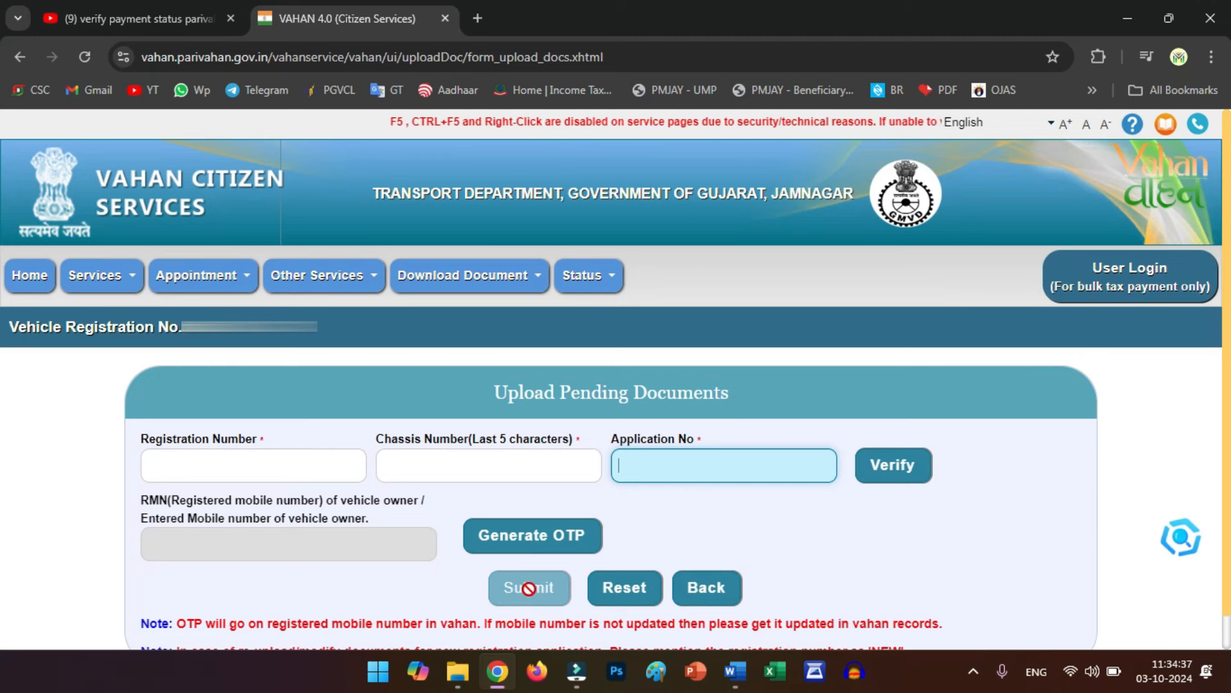
click(332, 457)
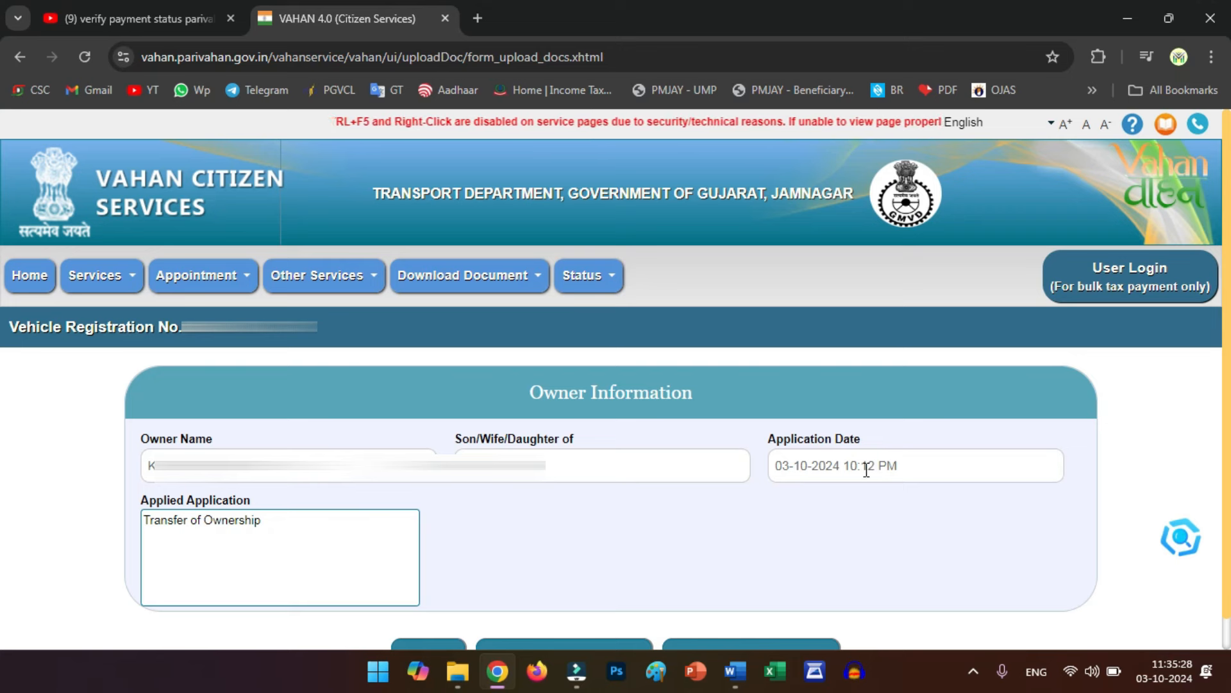
Select the Transfer of Ownership application, start uploading its documents and accept the disclaimer
click(249, 523)
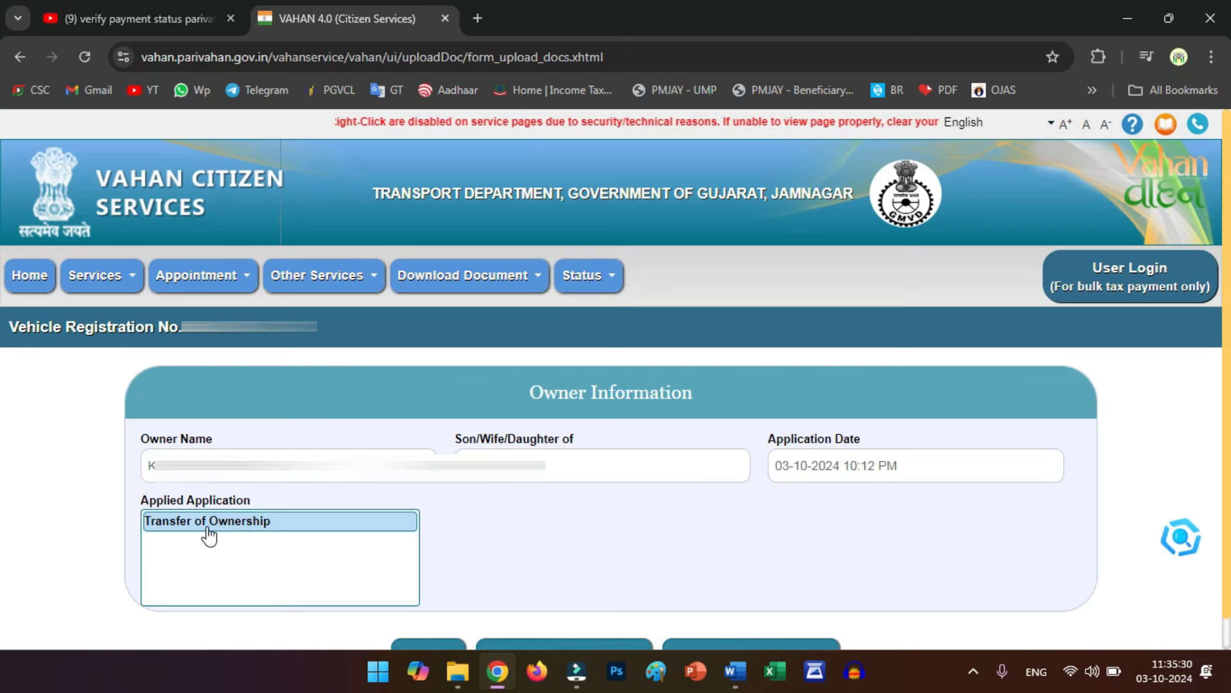
click(203, 523)
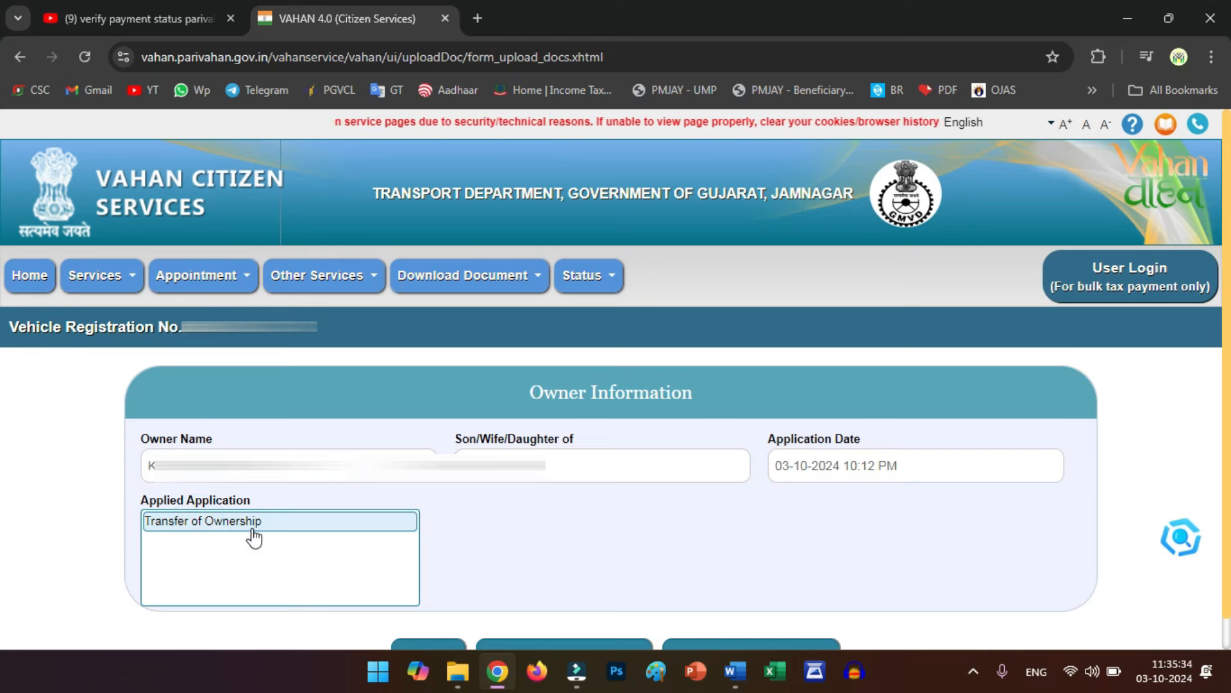
scroll(253, 537, down, 1)
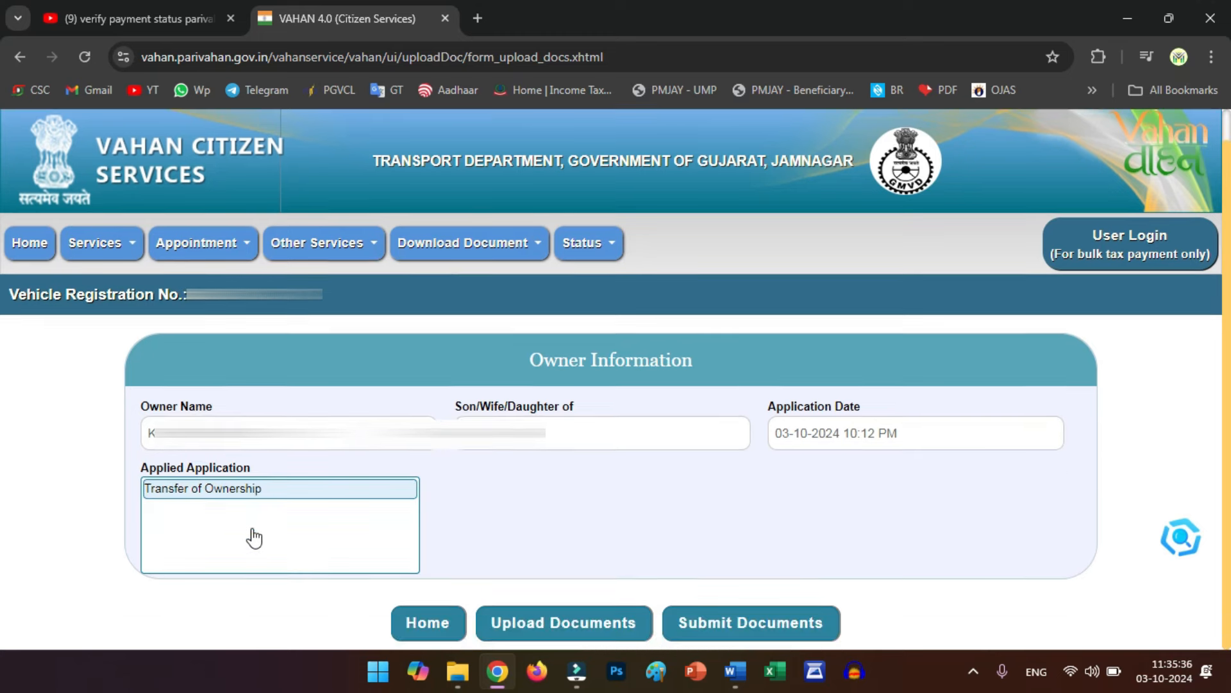
click(574, 626)
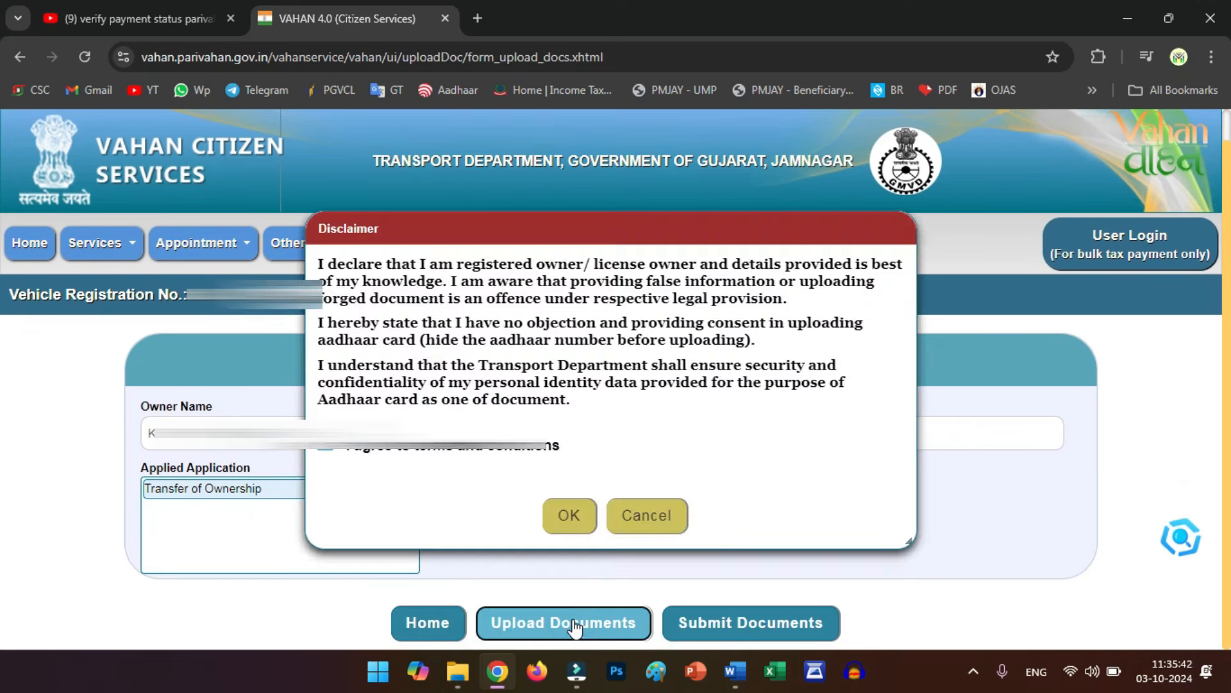
click(567, 521)
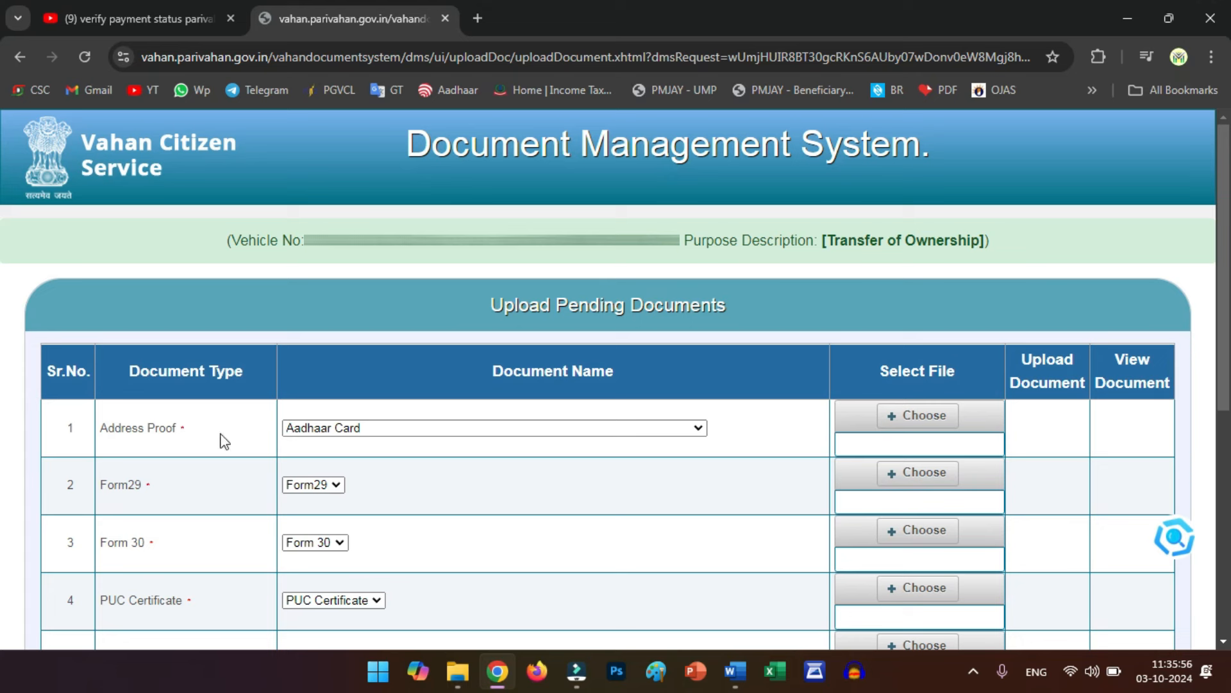
Keep Aadhaar Card as the Address Proof document and choose the Aadhaar card file for it
click(349, 433)
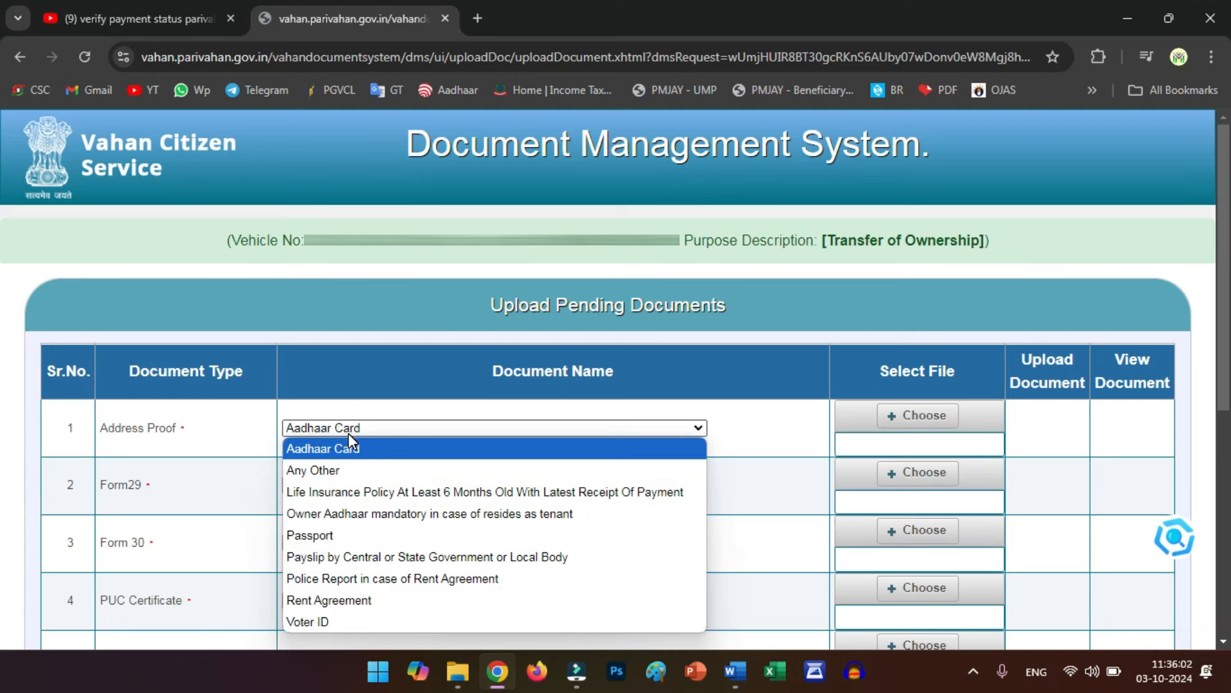
click(348, 434)
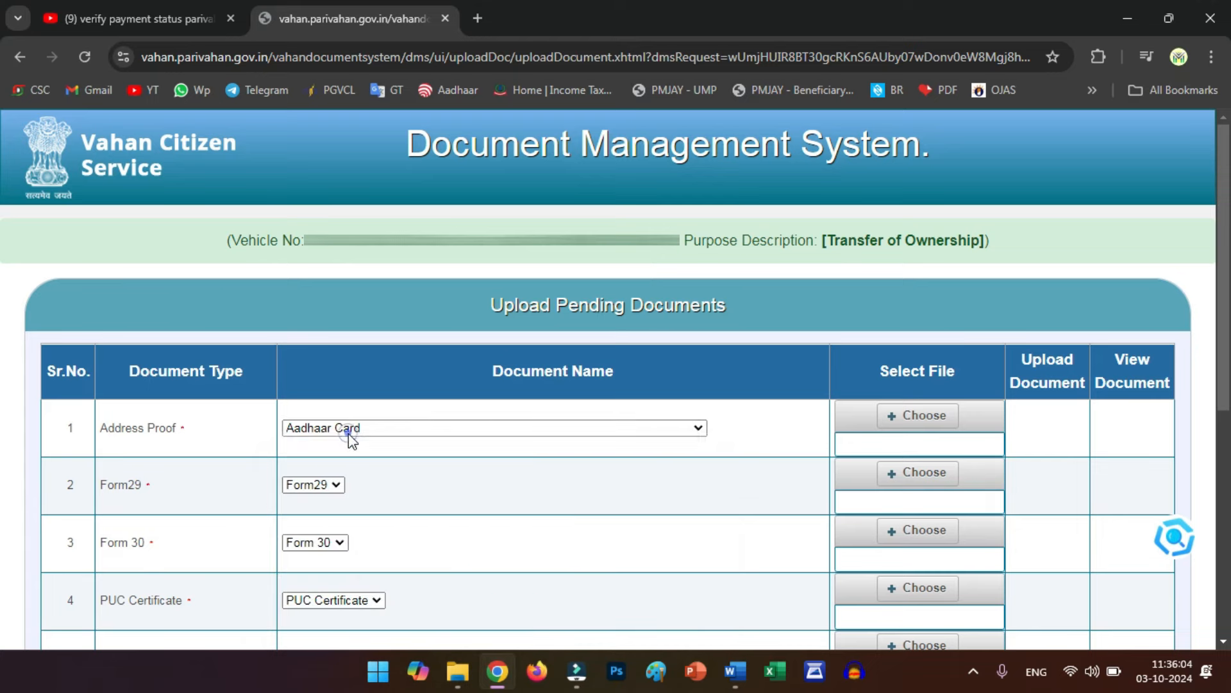
click(926, 424)
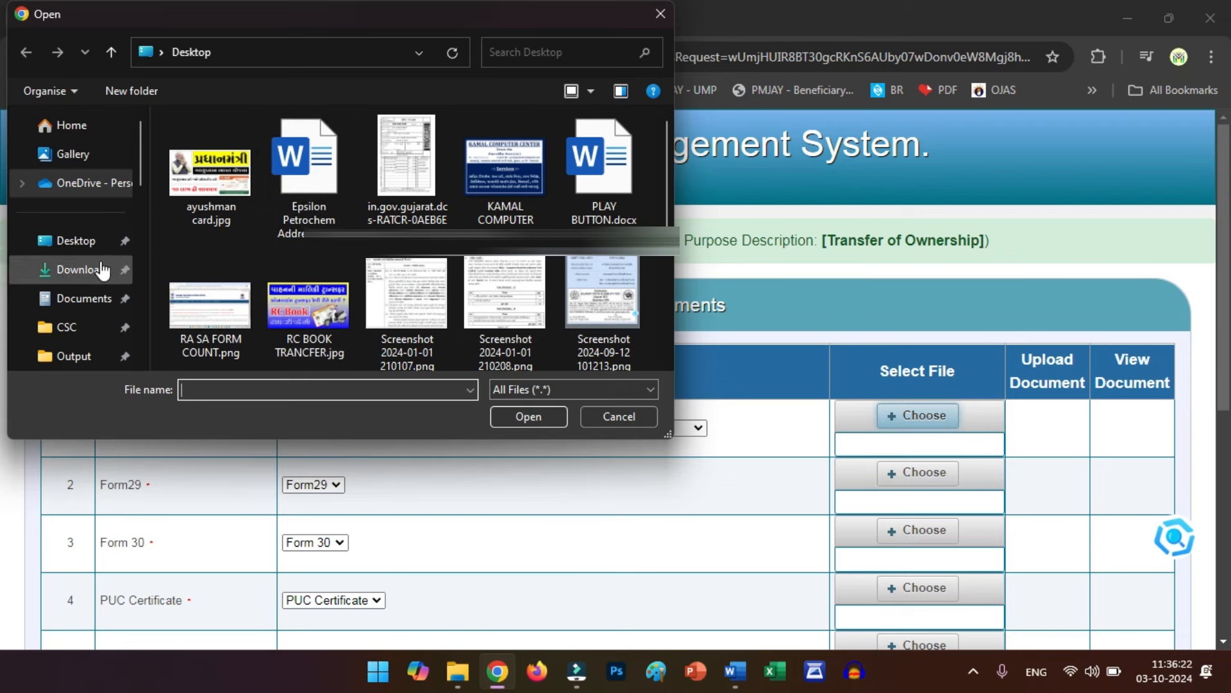
click(286, 181)
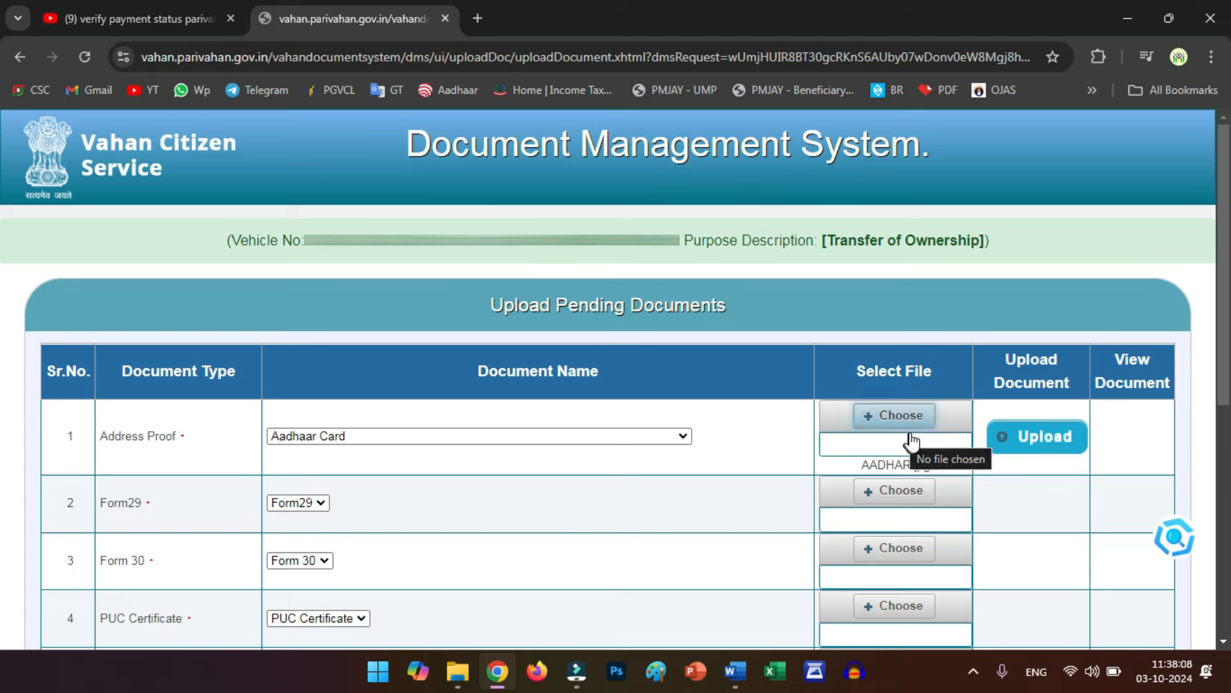
Upload the chosen Aadhaar card file as Address Proof, agreeing to the upload confirmation
click(1033, 443)
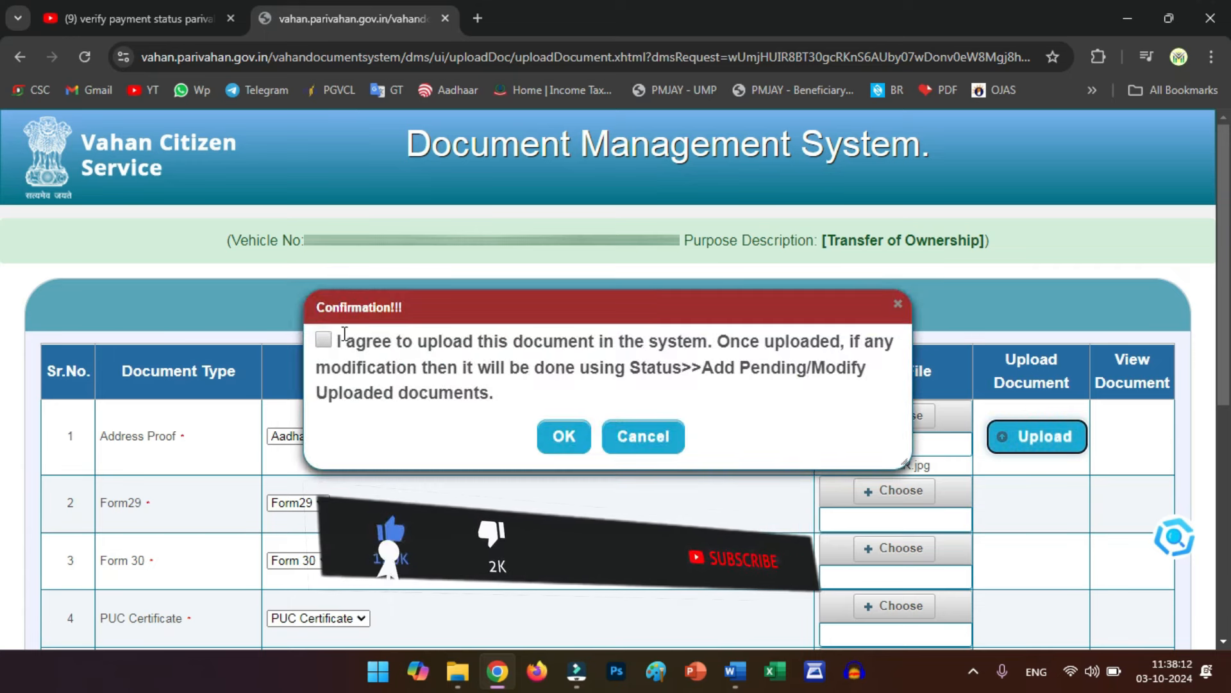
click(324, 340)
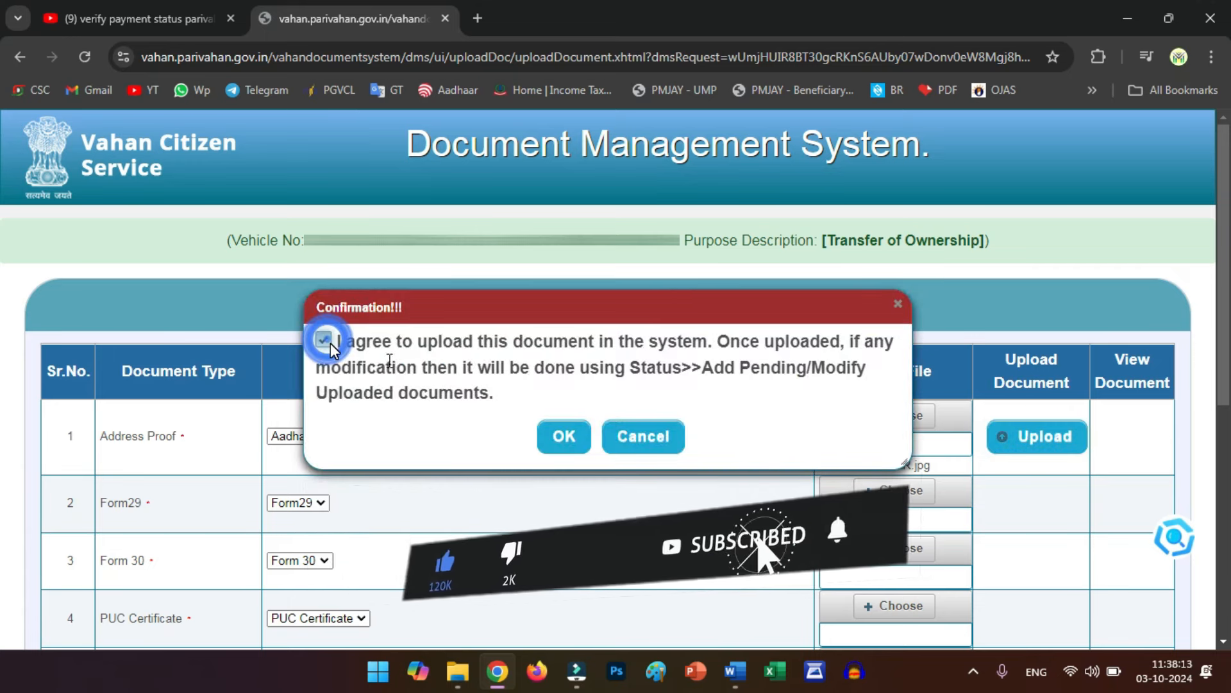
click(562, 438)
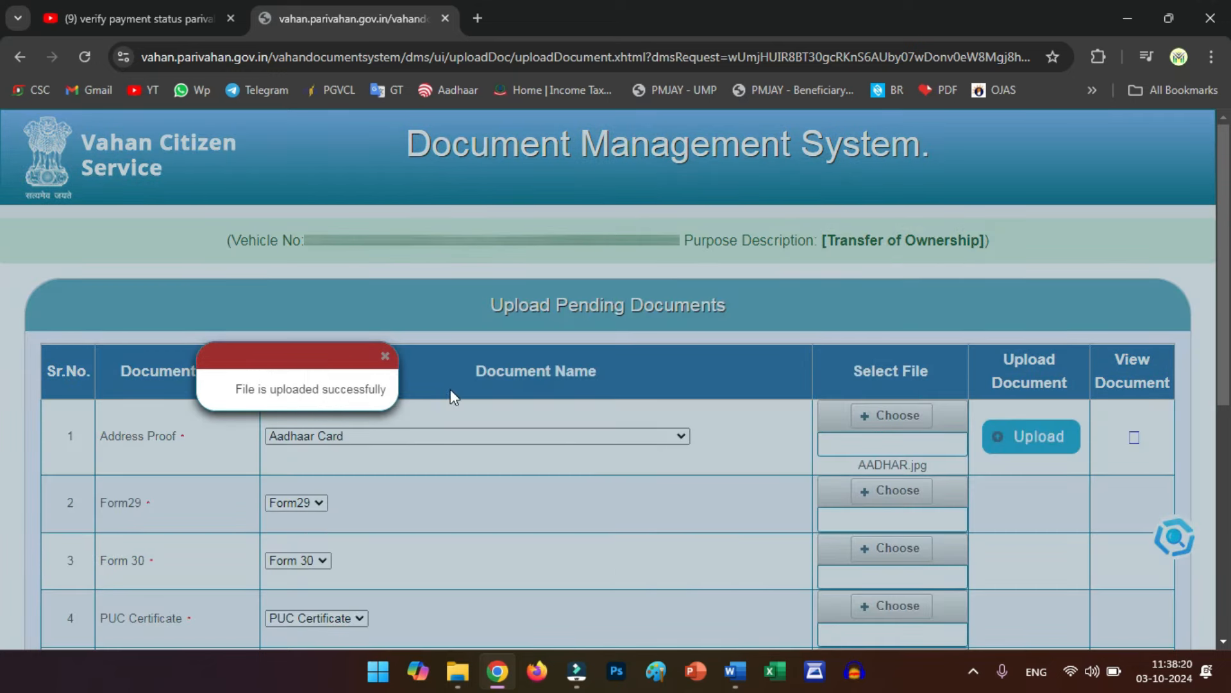
click(384, 359)
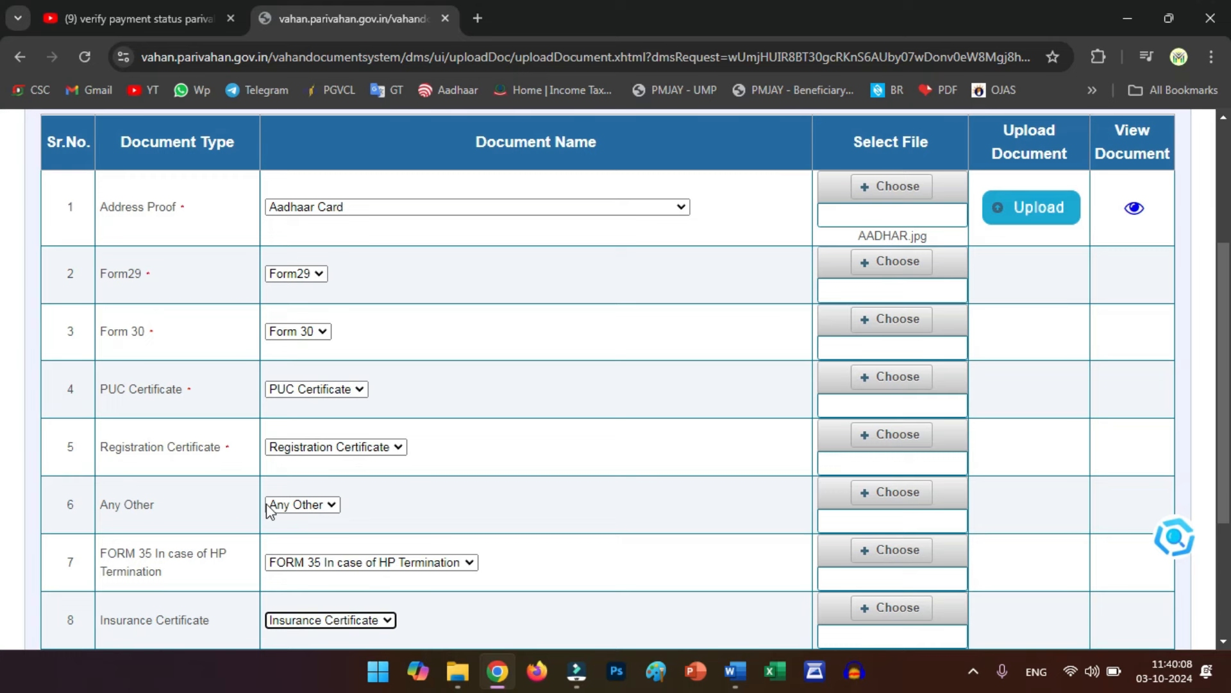
scroll(363, 499, down, 1)
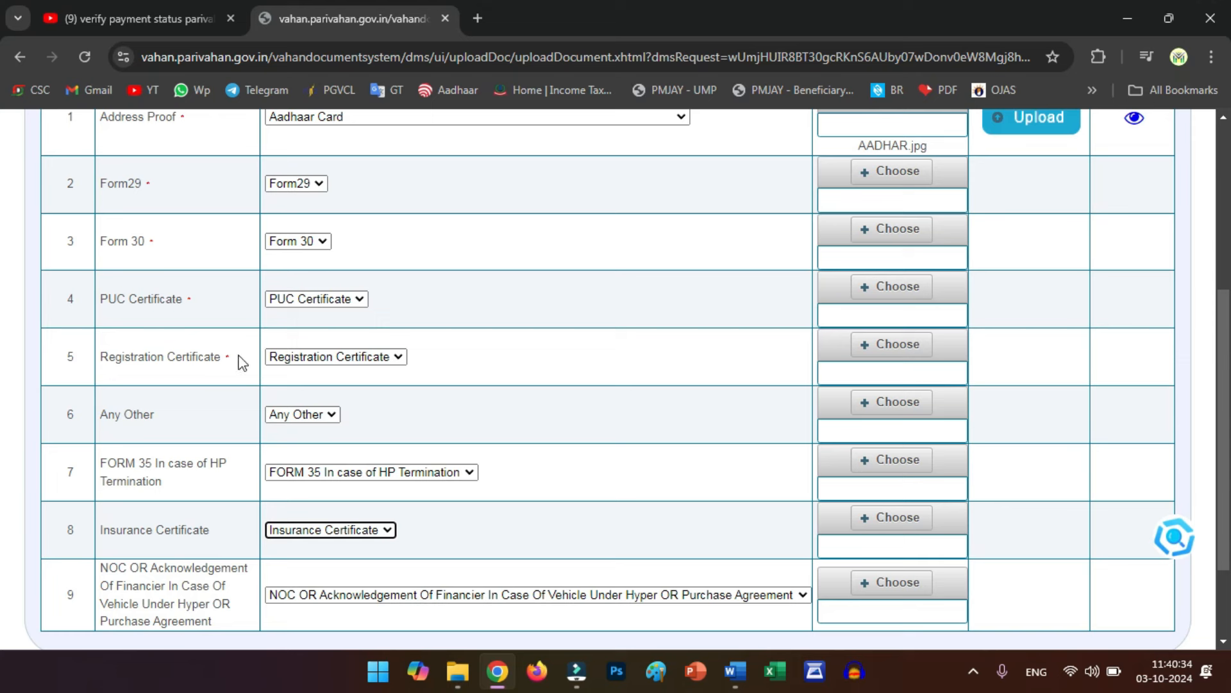
scroll(393, 411, up, 1)
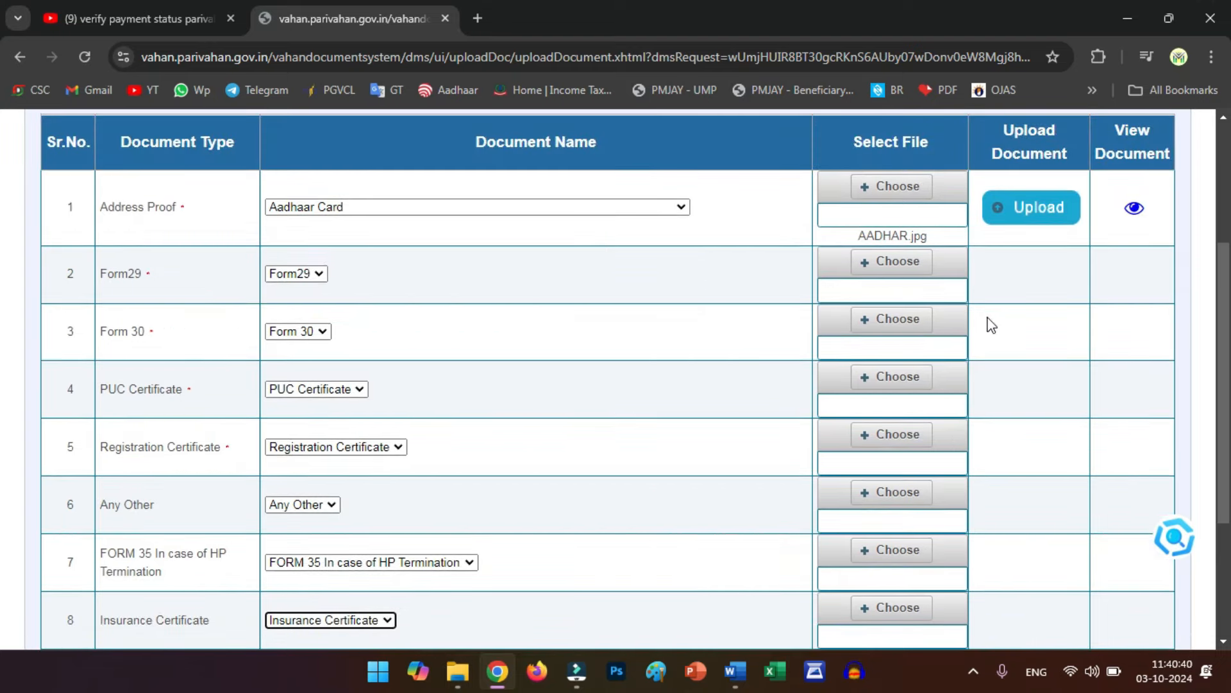
scroll(987, 322, down, 3)
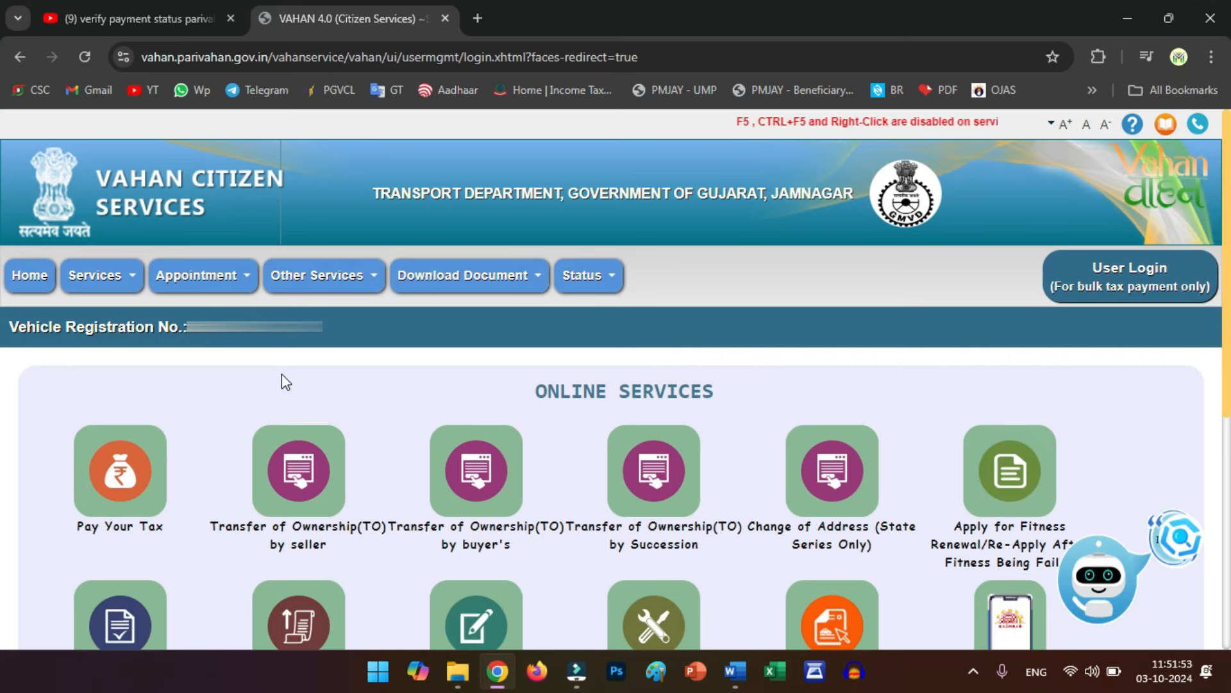
Open the Reprint Receipt form for the vehicle
click(595, 287)
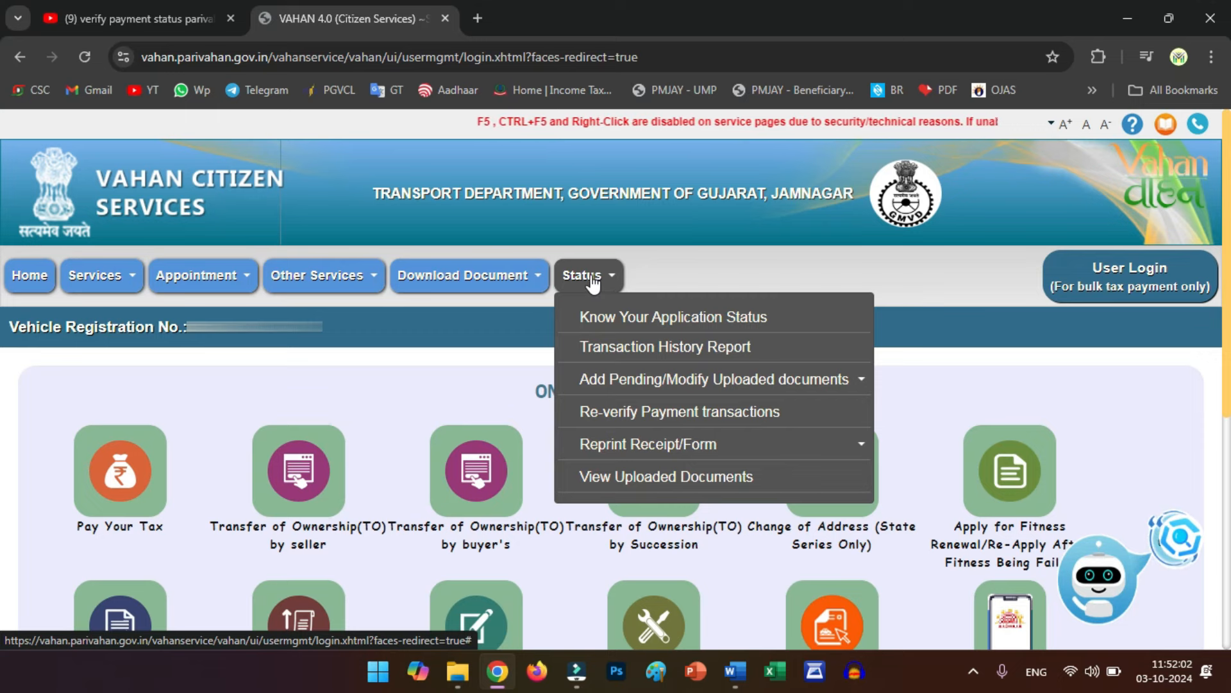
mouse_move(699, 449)
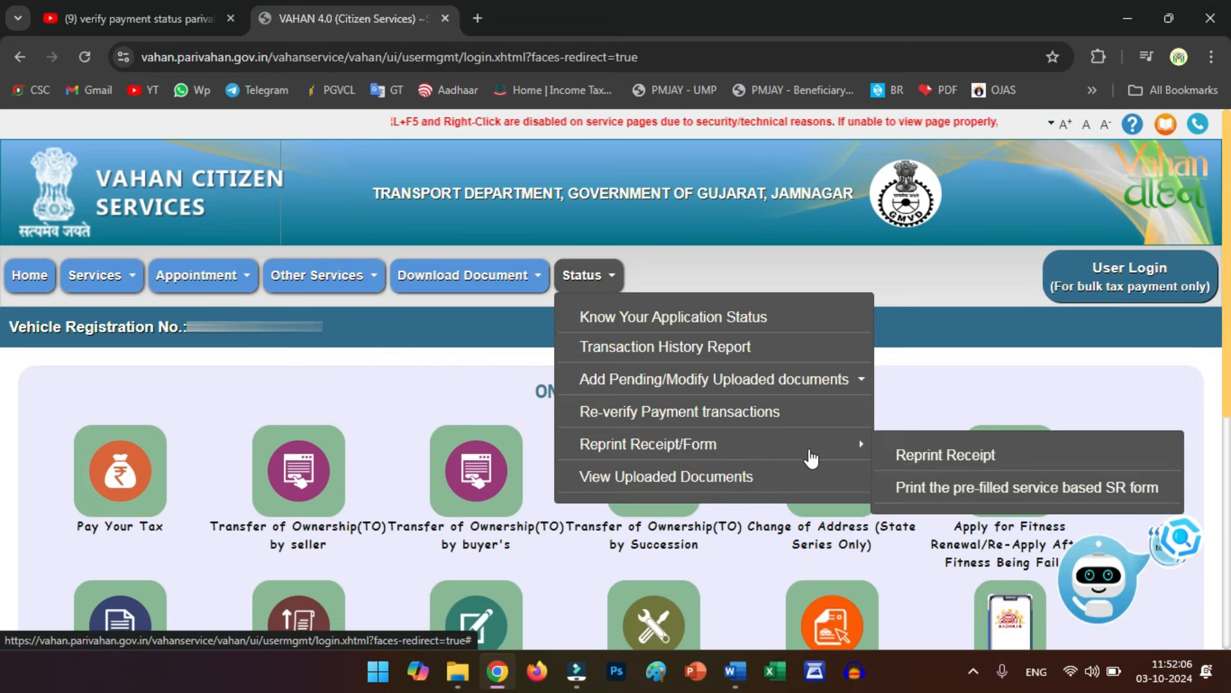
click(945, 462)
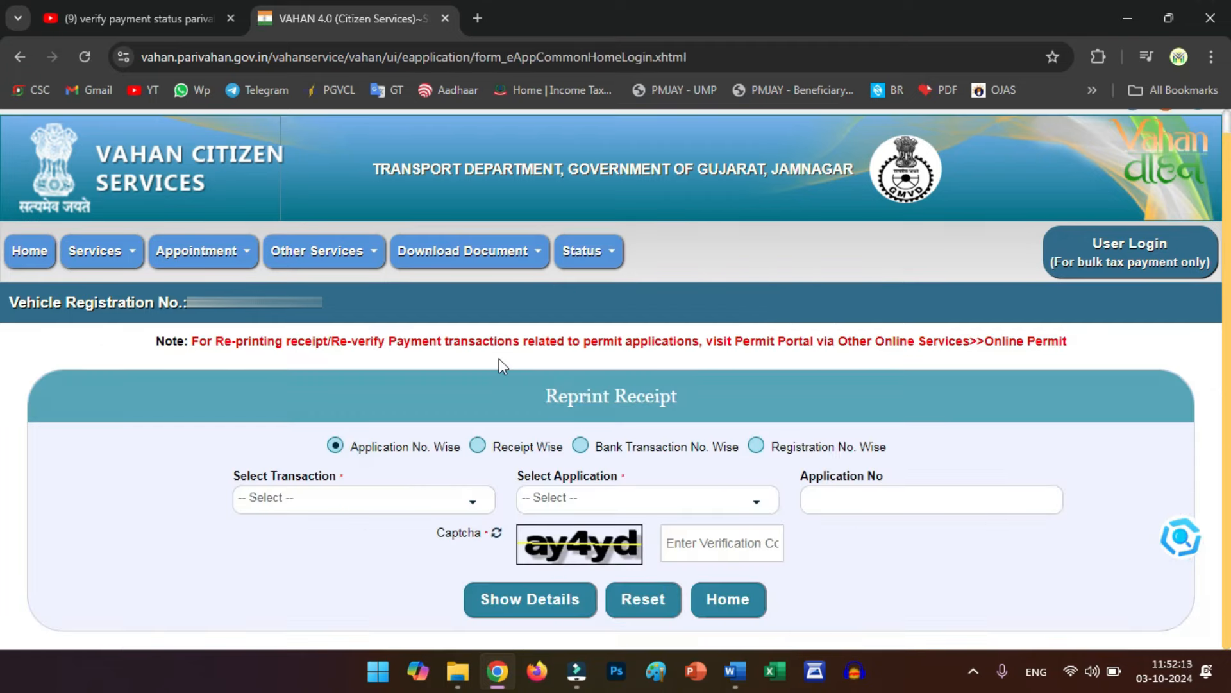
Show the receipt details for transaction Application and application Online Service, entering the application number and the captcha verification code
click(377, 499)
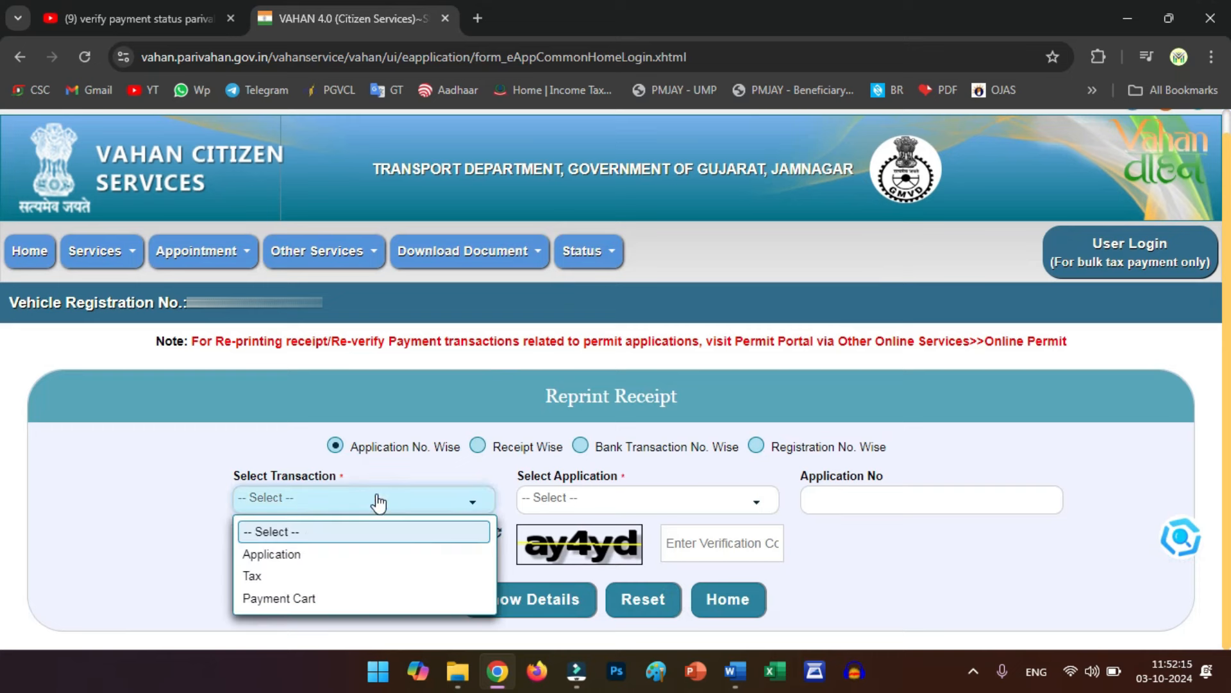
click(284, 554)
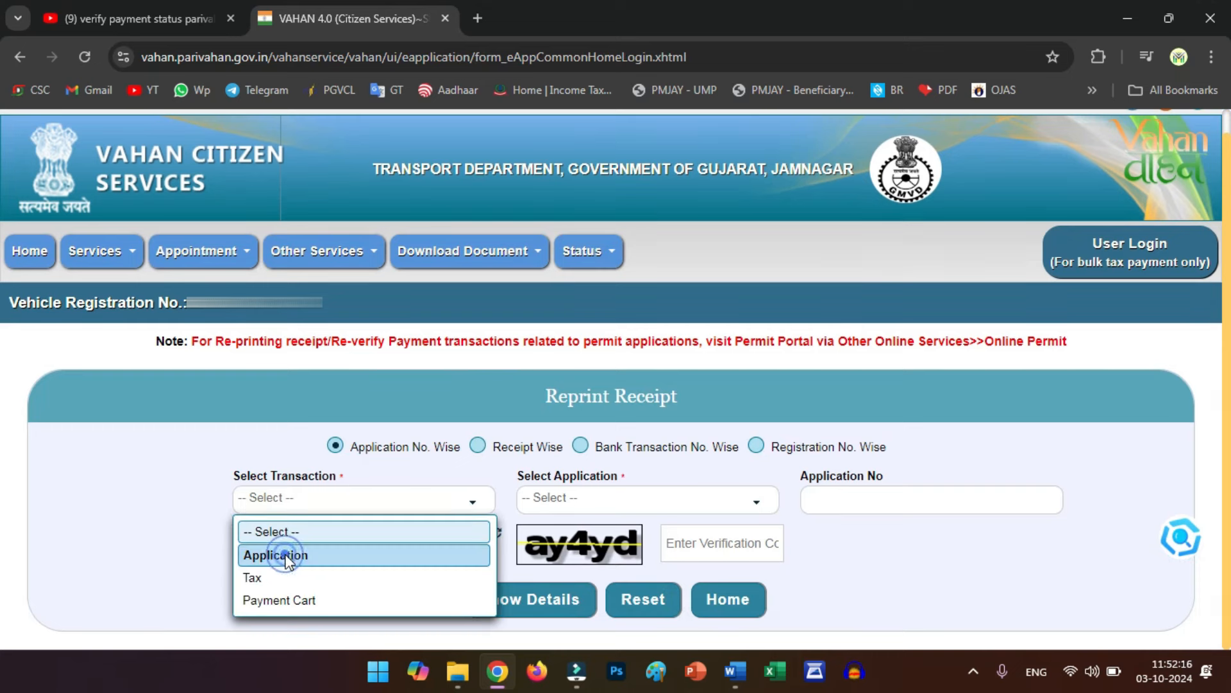
click(549, 501)
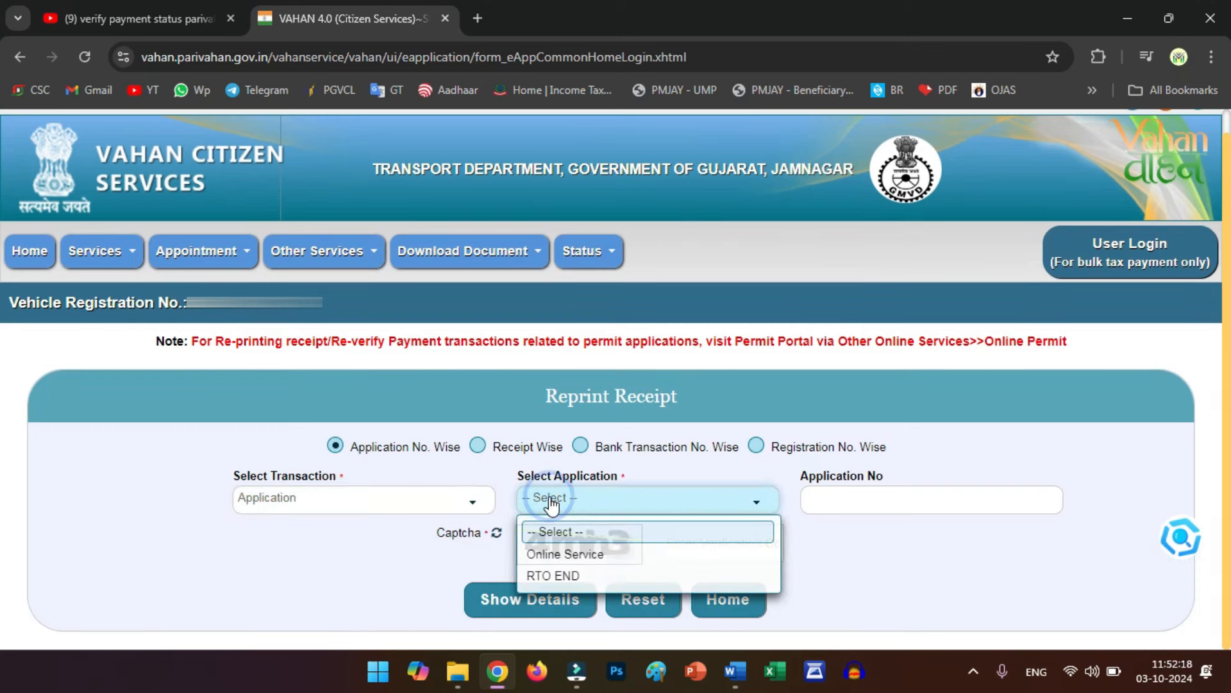
click(566, 555)
click(819, 495)
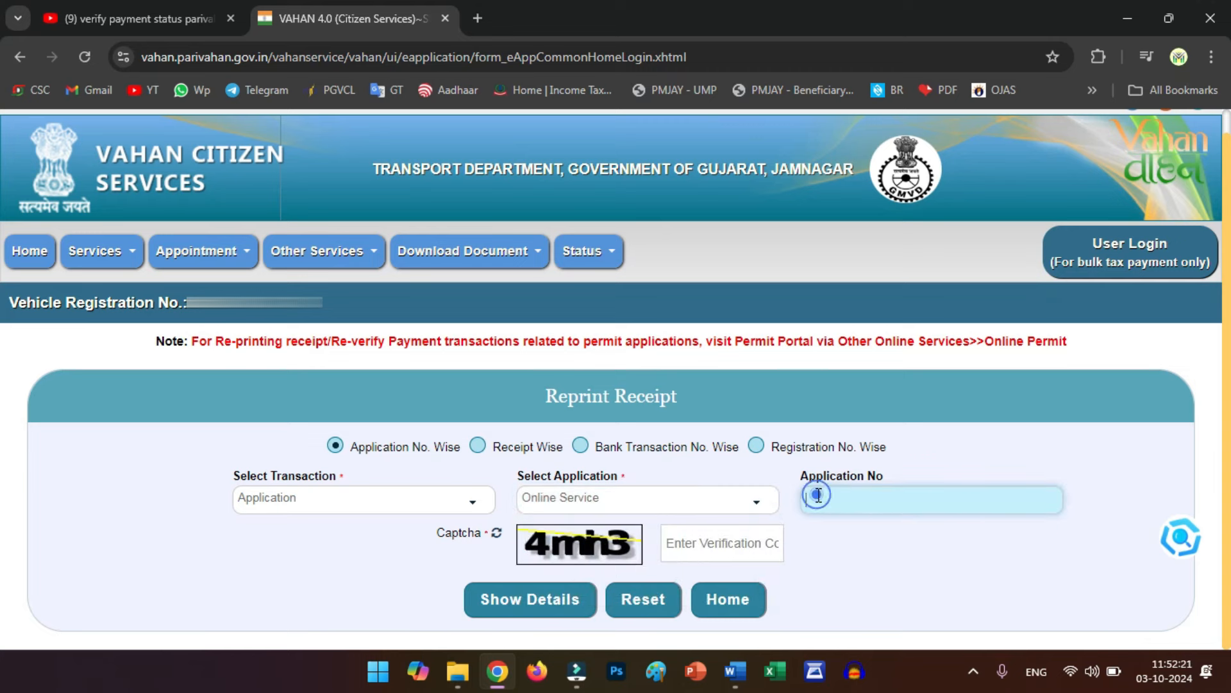
click(730, 540)
text(4mh3)
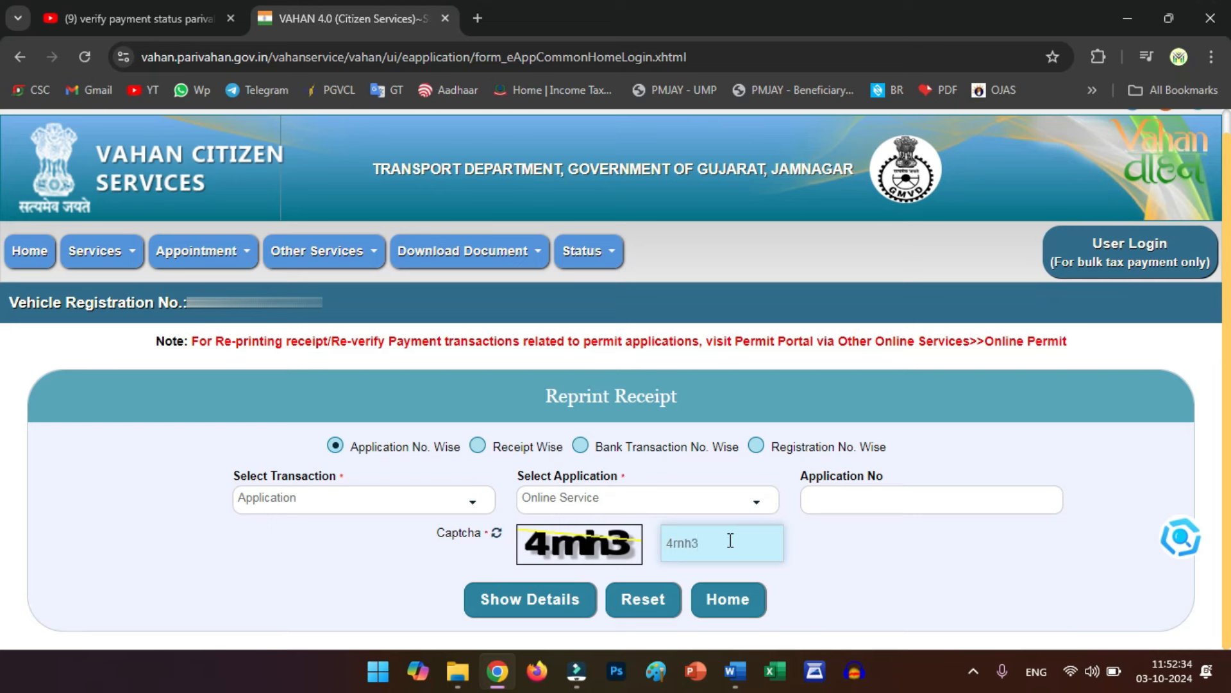
click(536, 605)
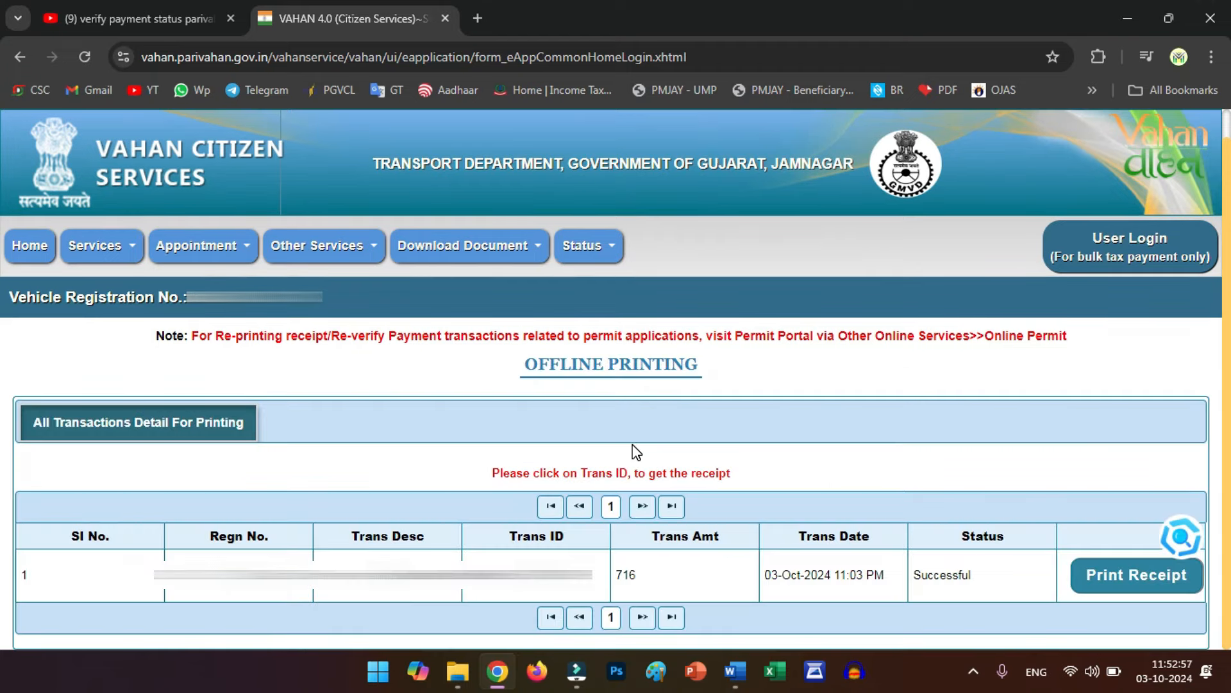
Open the receipt page of the successful transaction, make the final submission of the application and return to the home page
click(1125, 577)
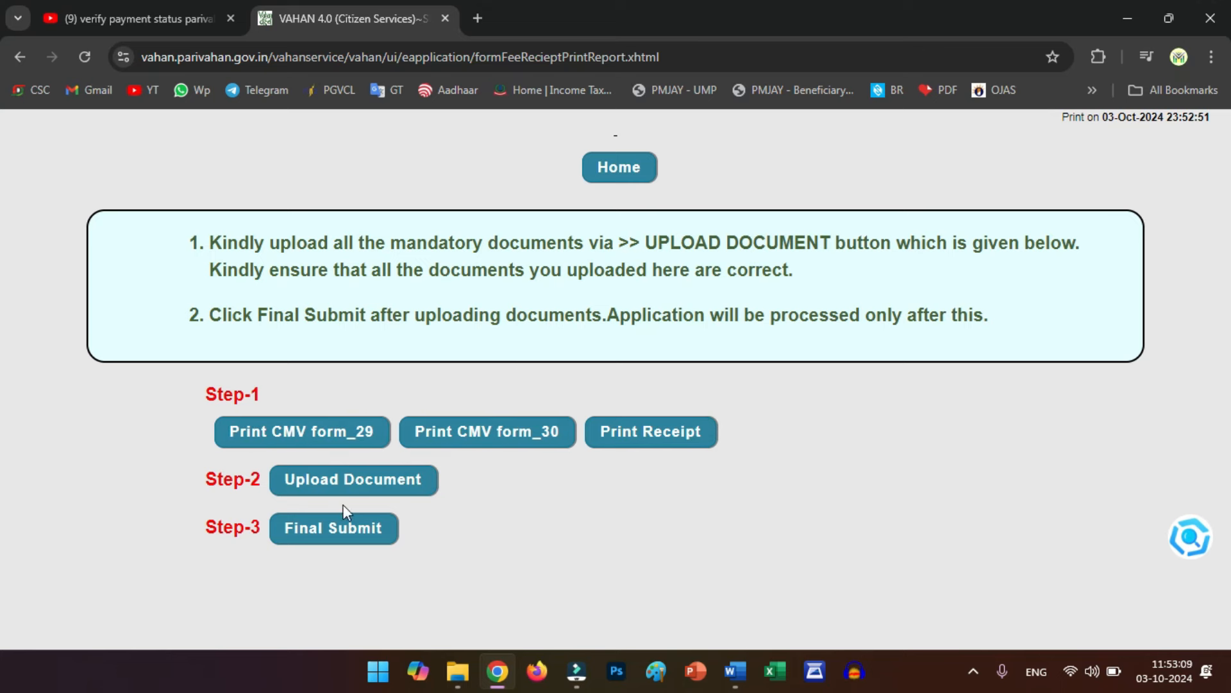
click(333, 537)
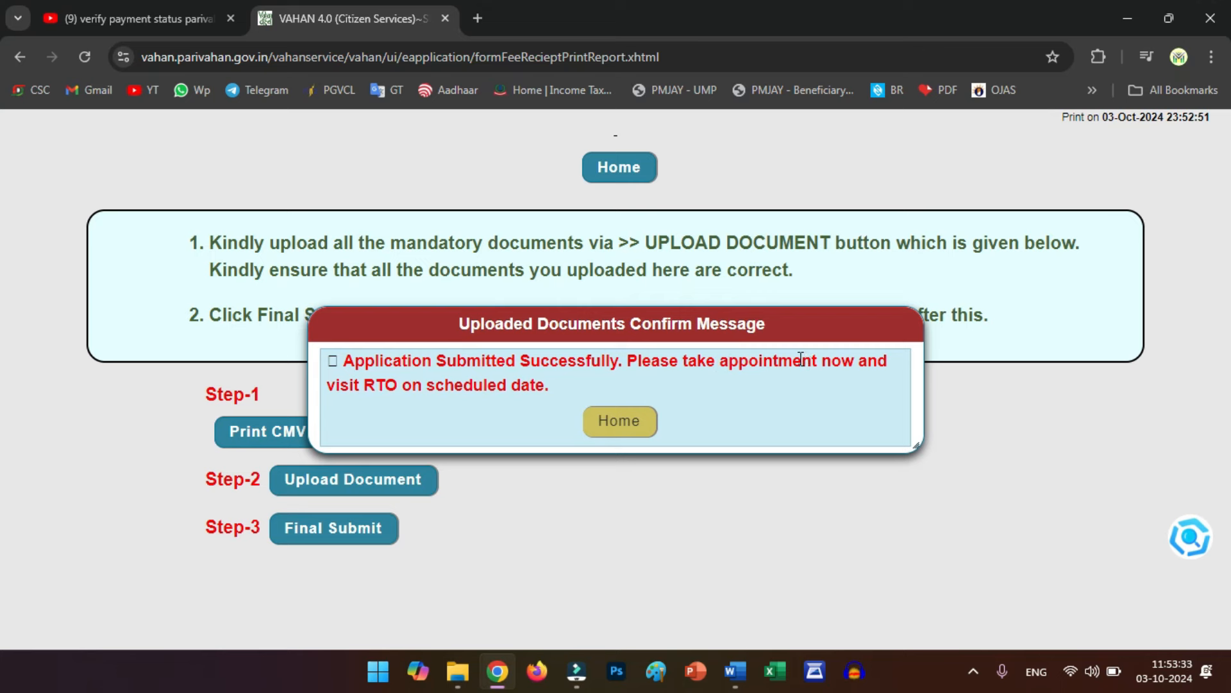
click(621, 421)
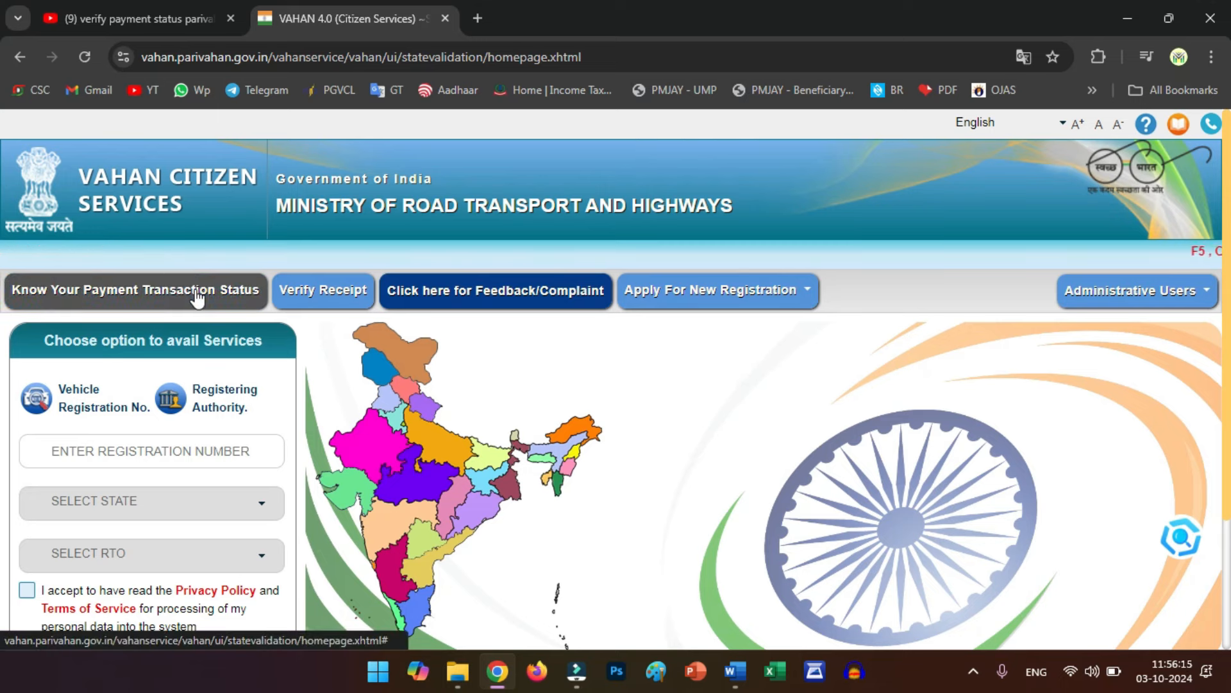
Open the Book Appointment form from the vehicle's services and get the user details with the application number and verification code
click(119, 410)
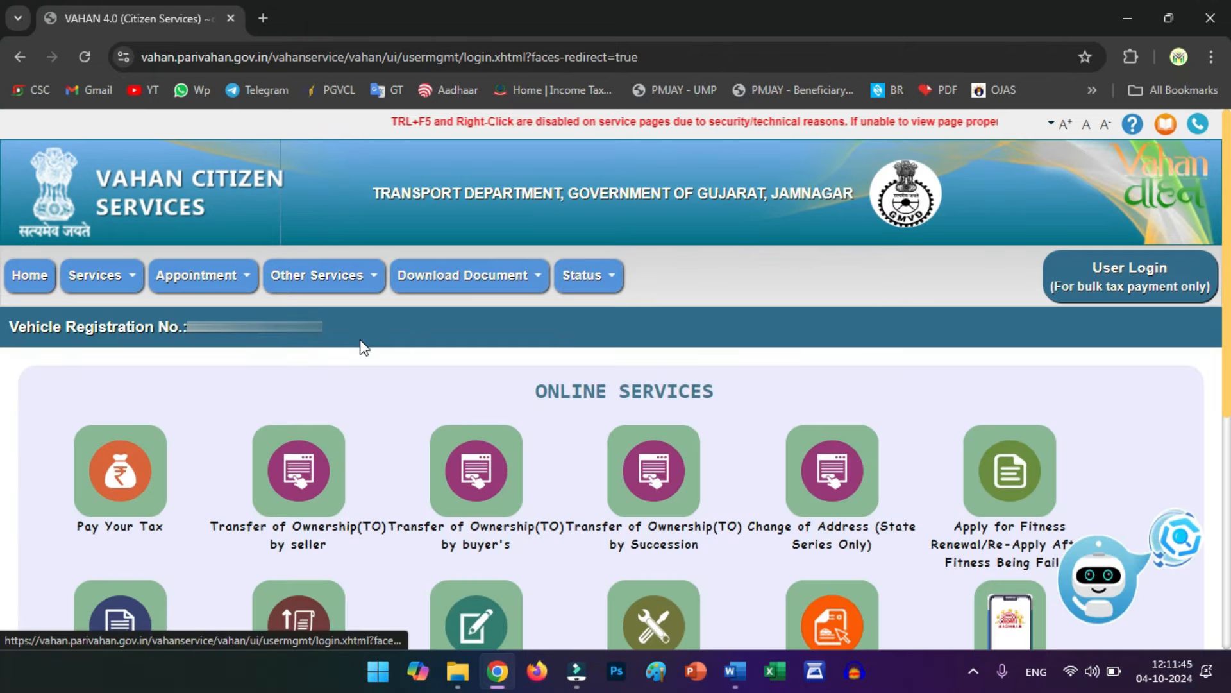
mouse_move(192, 276)
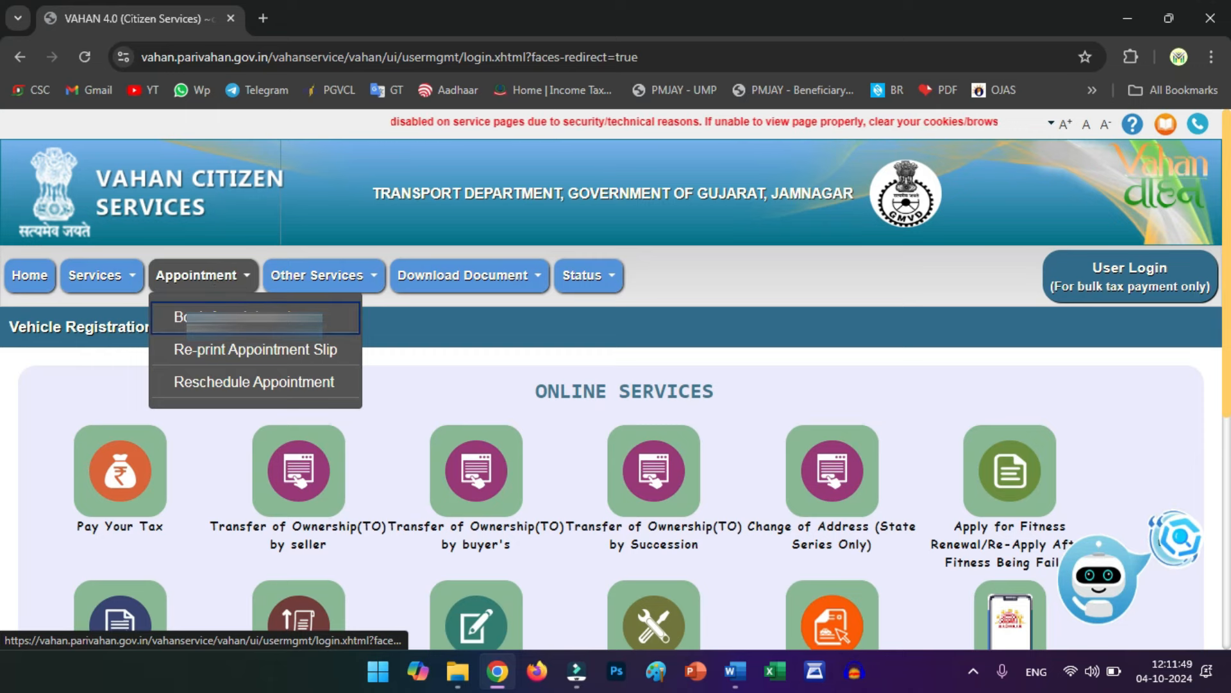
click(244, 319)
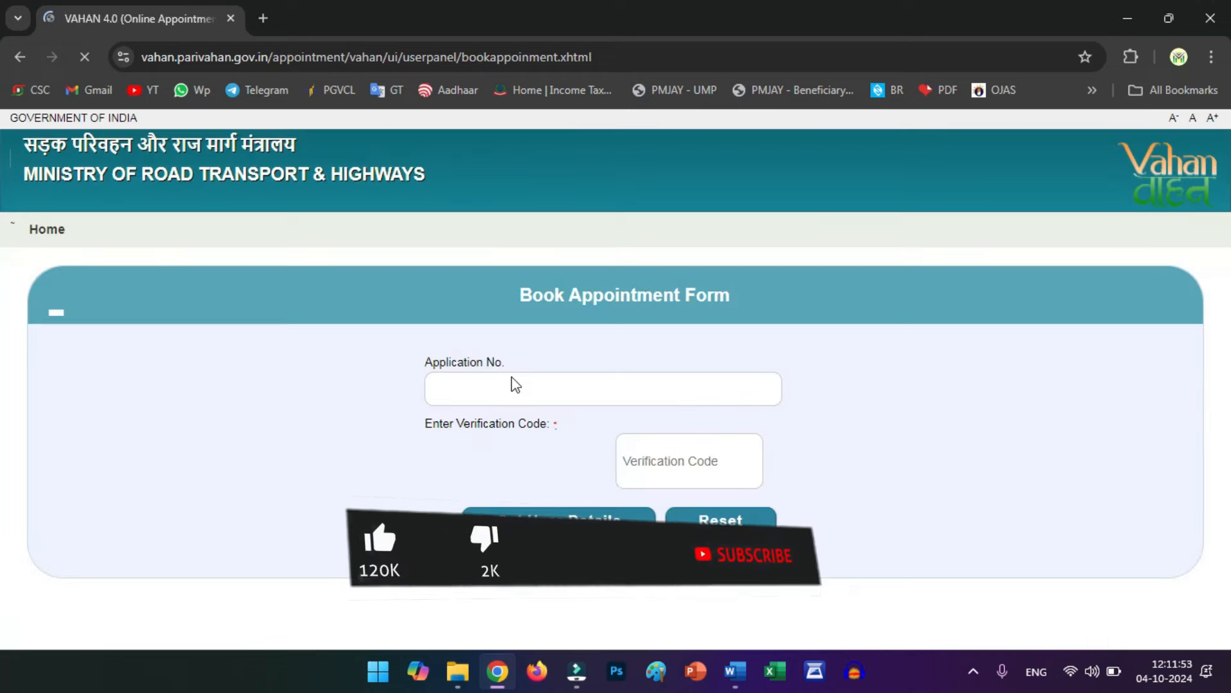
click(511, 393)
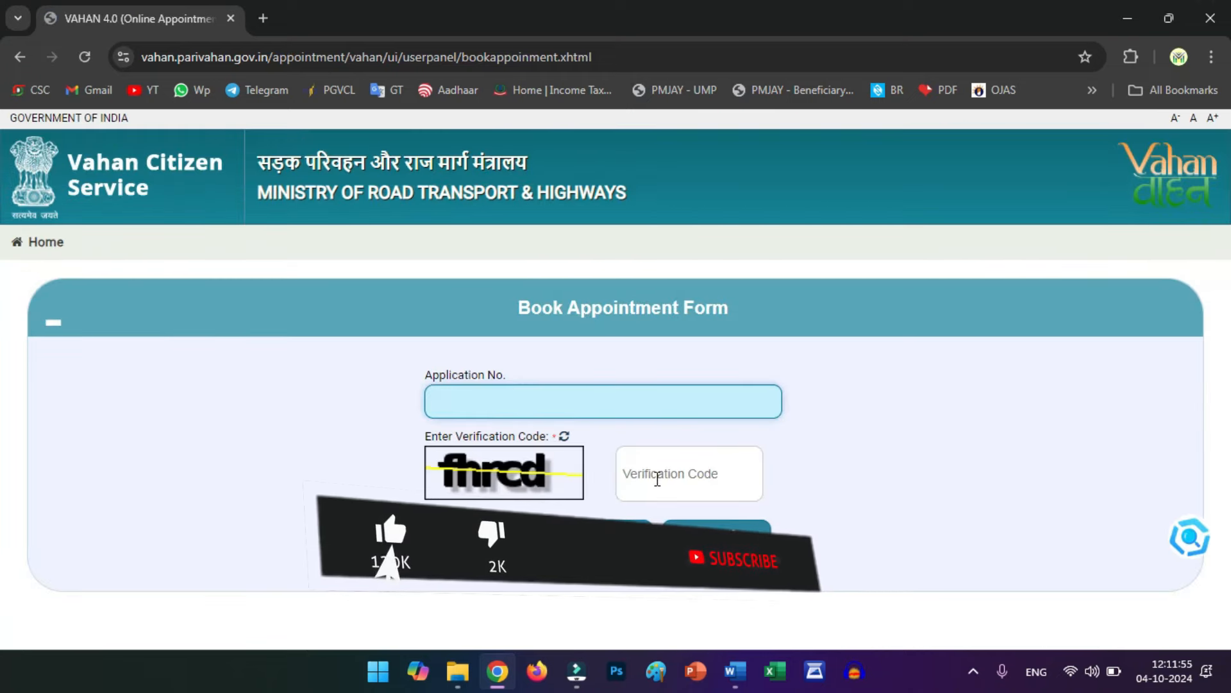
click(654, 477)
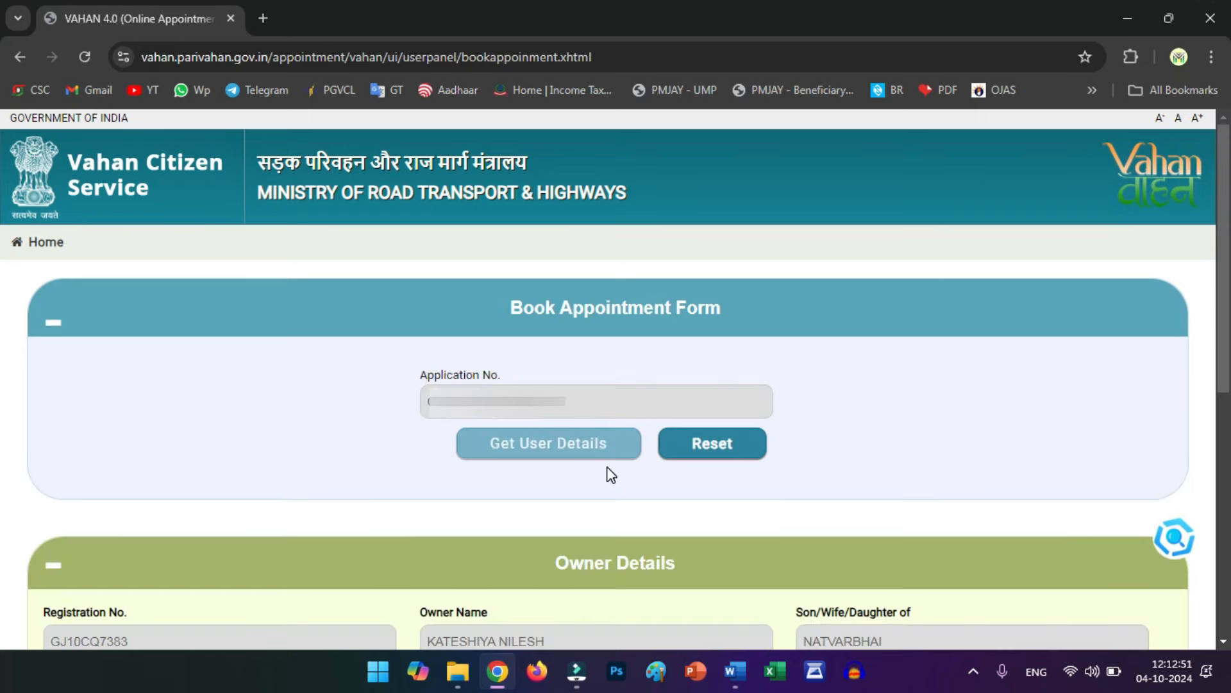
Set the appointment date to 08-10-2024 and show its slot details
scroll(606, 475, down, 5)
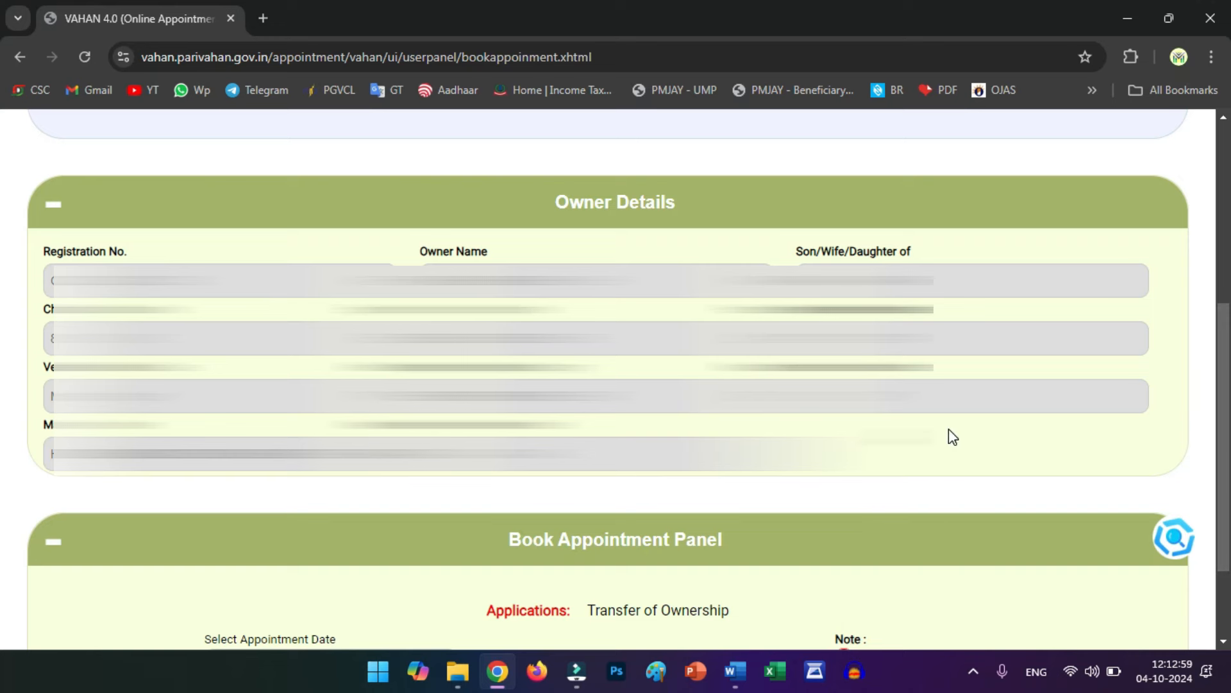
scroll(948, 428, down, 2)
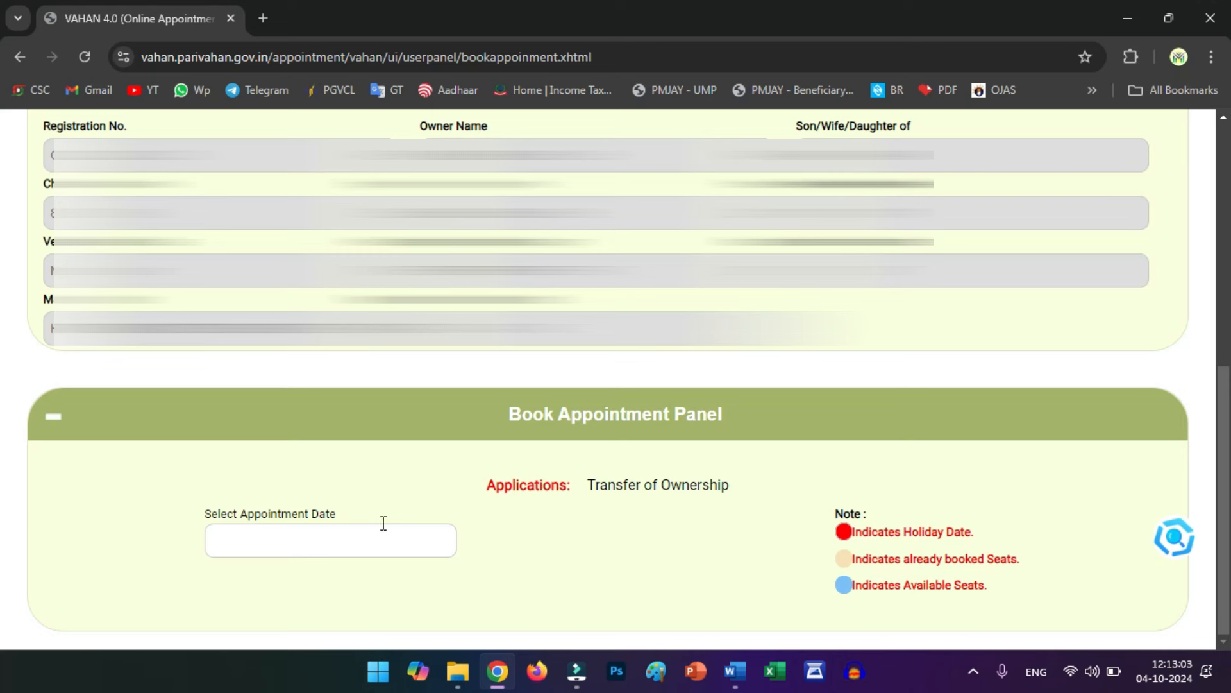
click(302, 539)
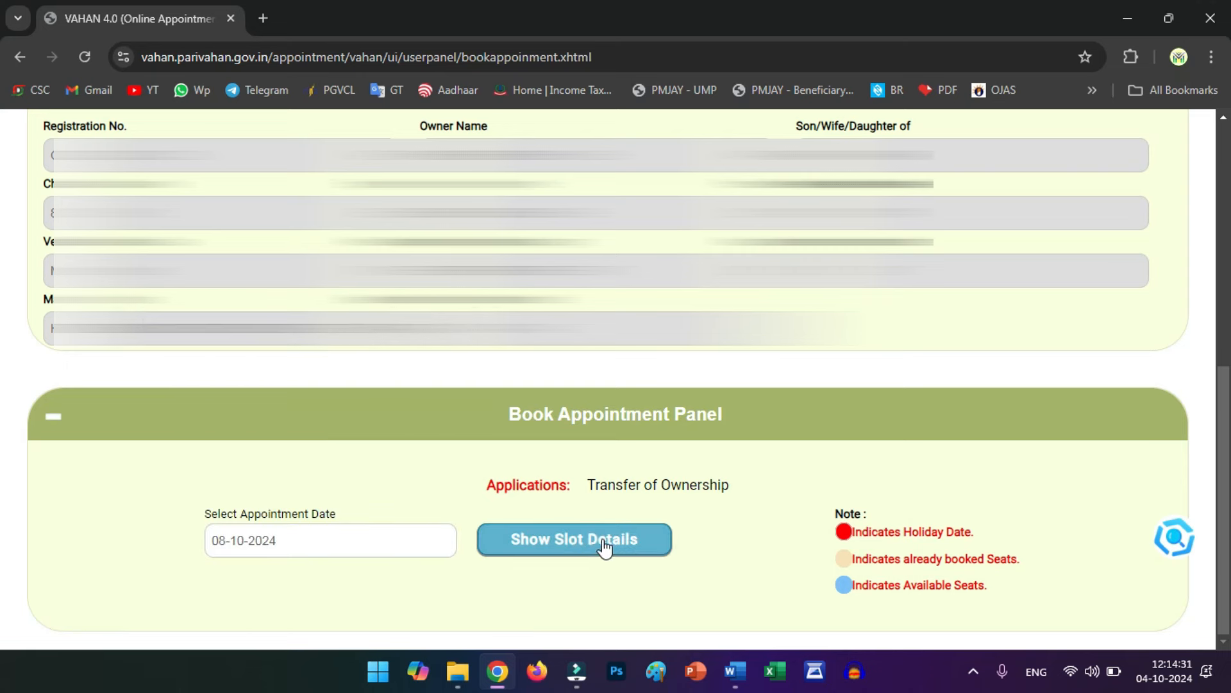
click(584, 541)
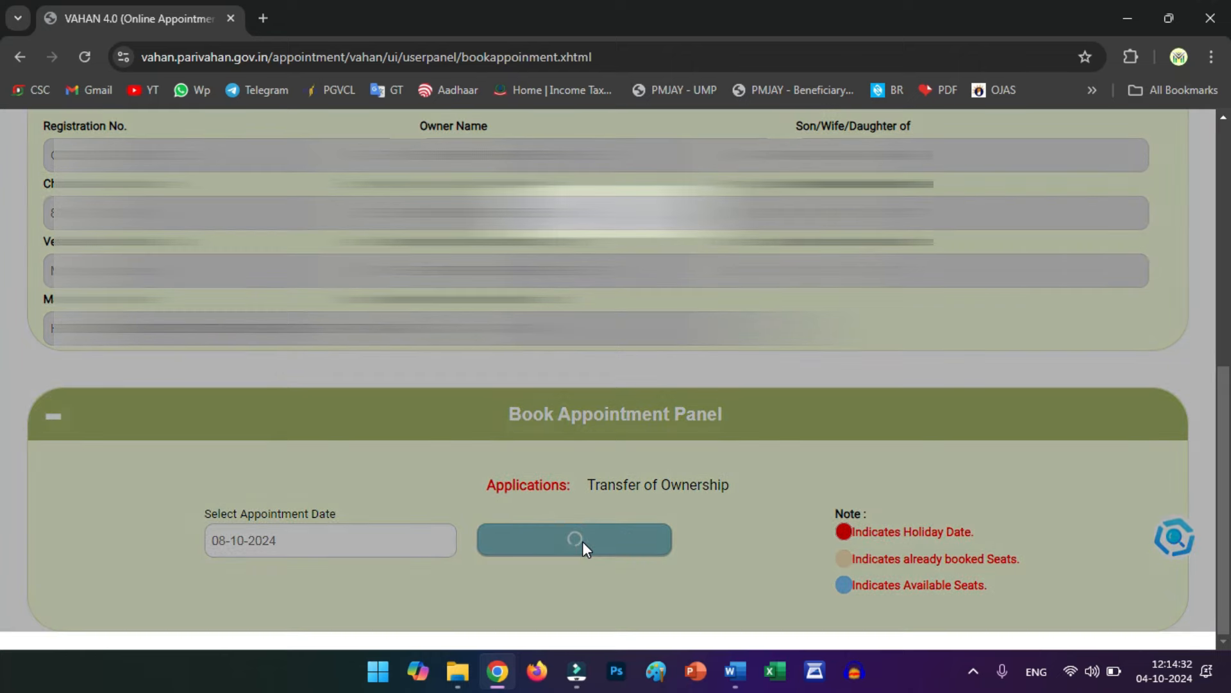
Book the 10:45 AM-11:45 AM Transfer of Ownership slot, confirm the booking and open the appointment receipt
scroll(585, 545, down, 2)
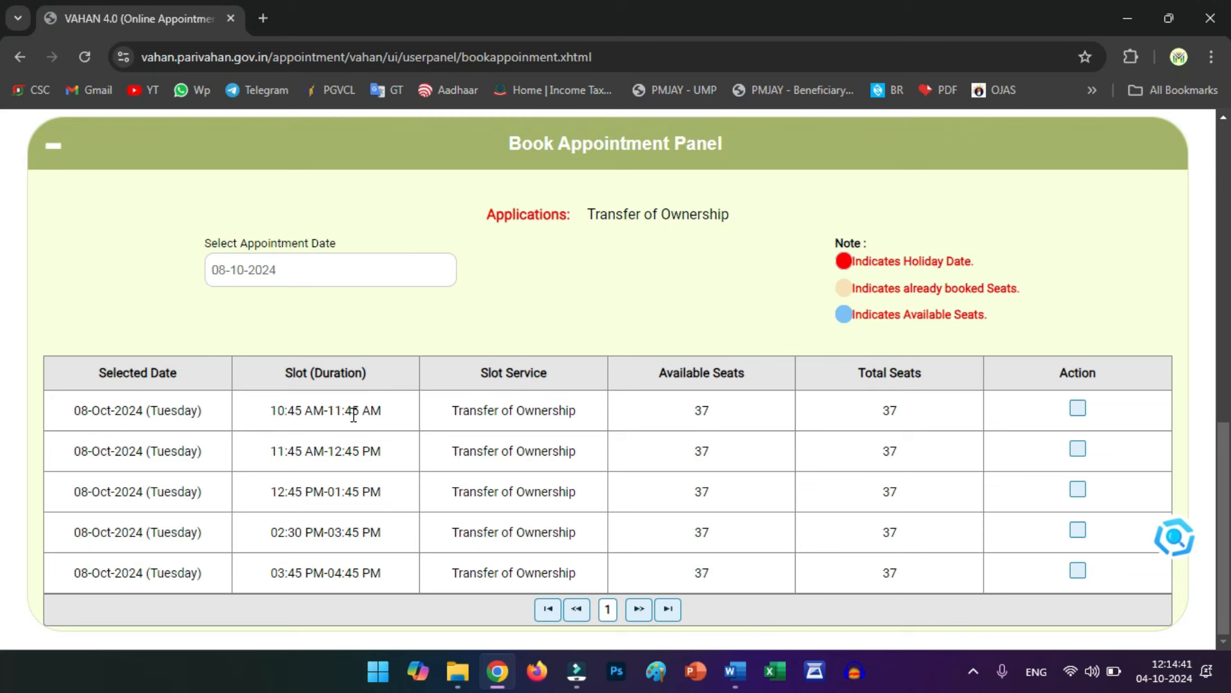
click(1077, 411)
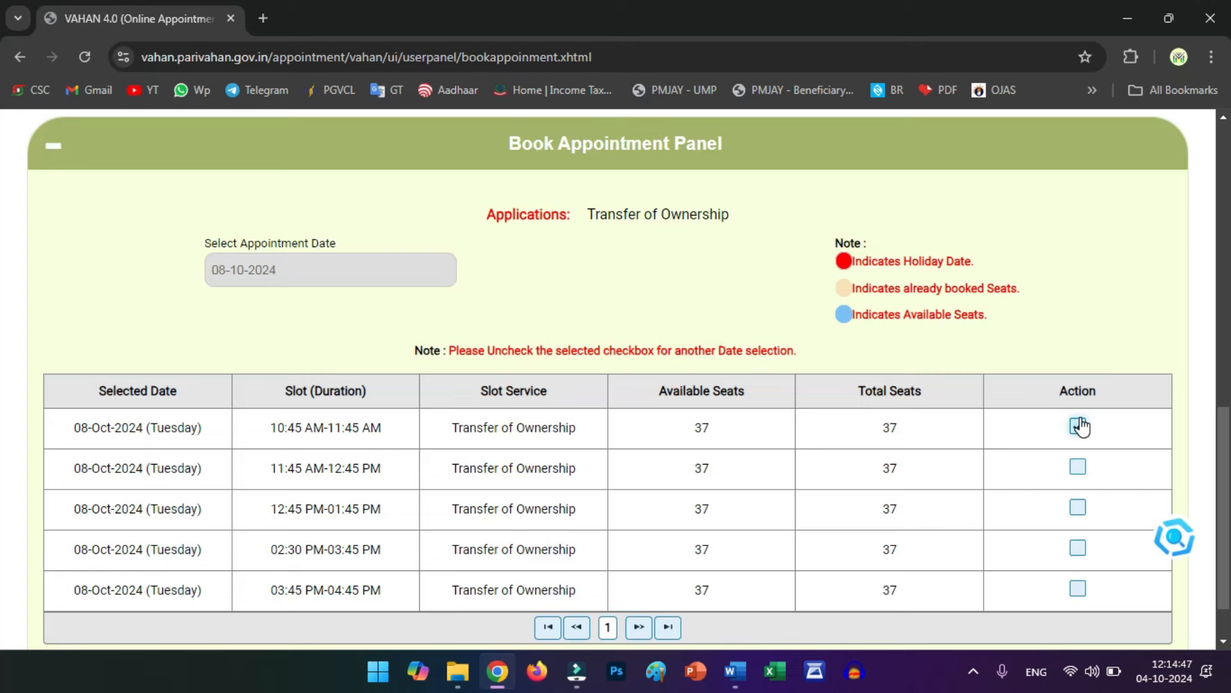
scroll(1081, 427, down, 1)
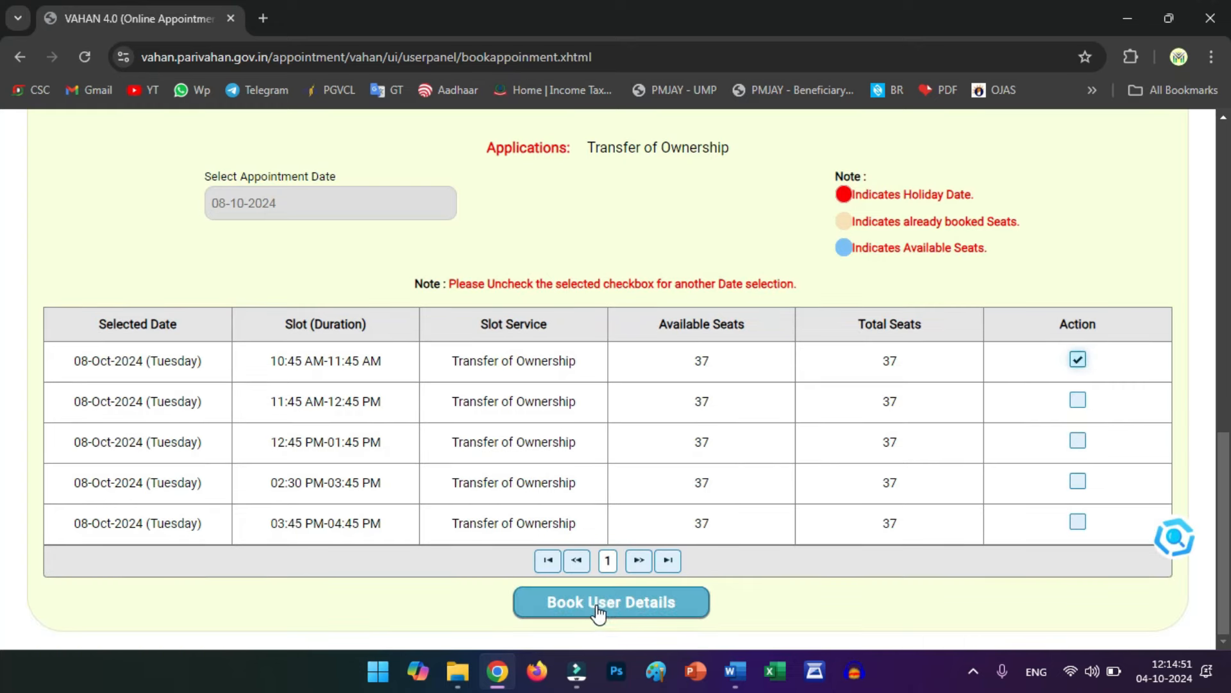
click(636, 607)
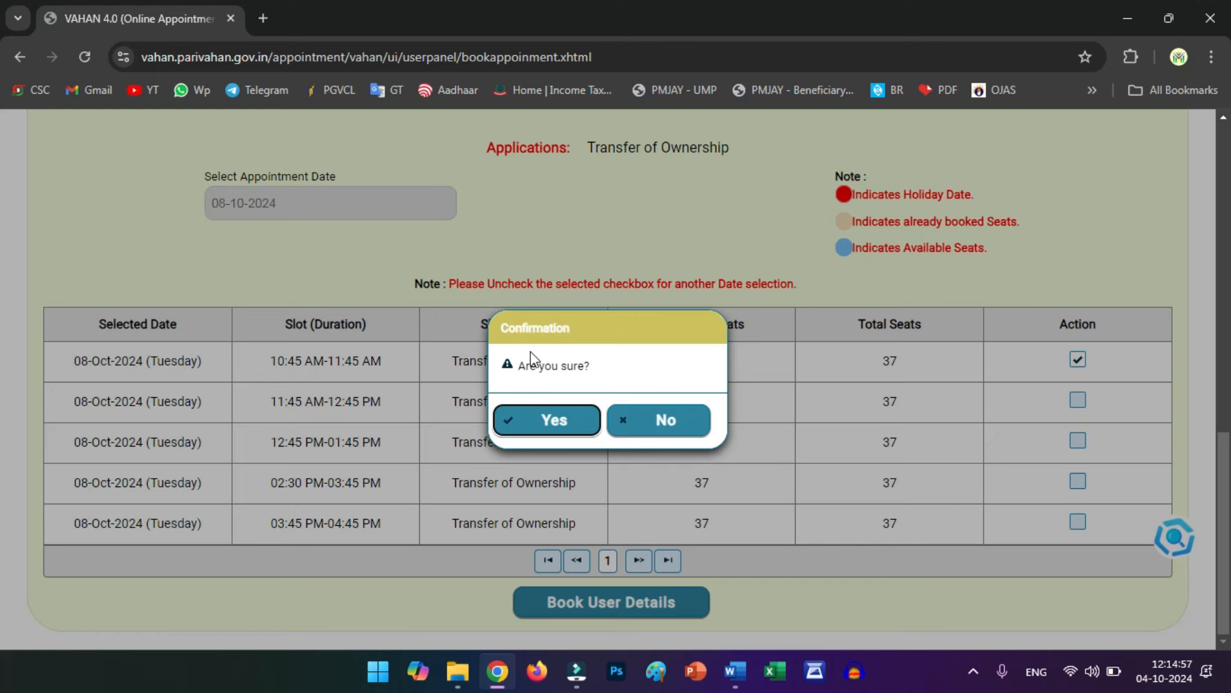
click(552, 426)
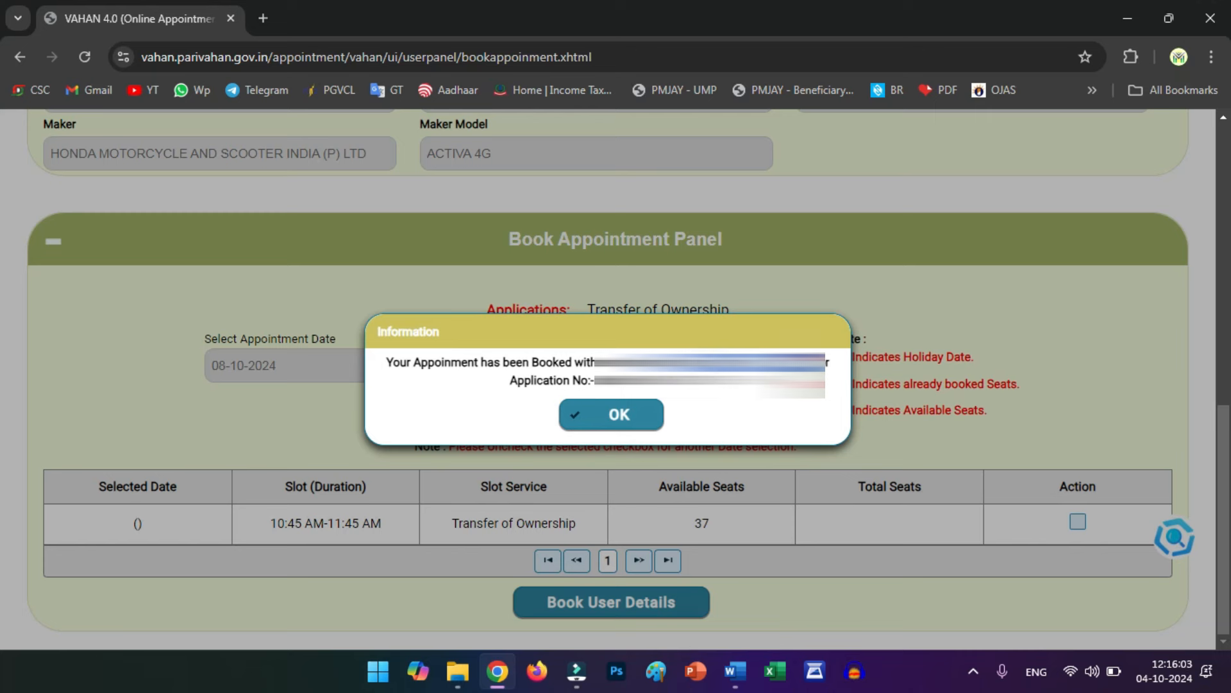
click(624, 420)
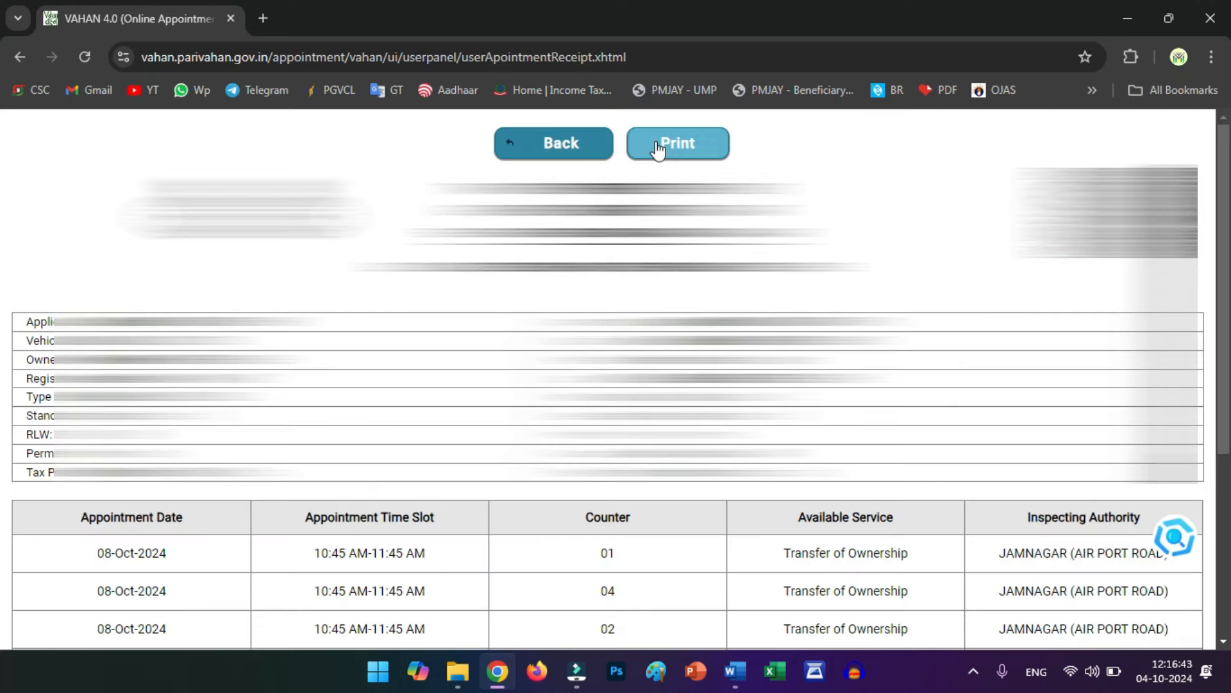